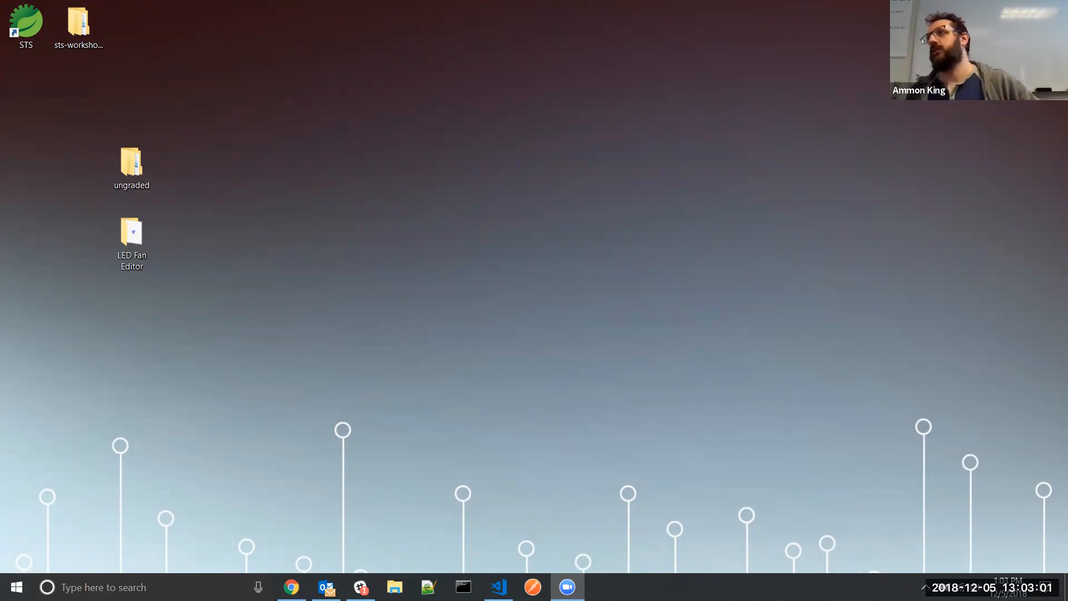
Switch to Chrome and clear the address bar so an empty New Tab page shows
key("alt+Tab")
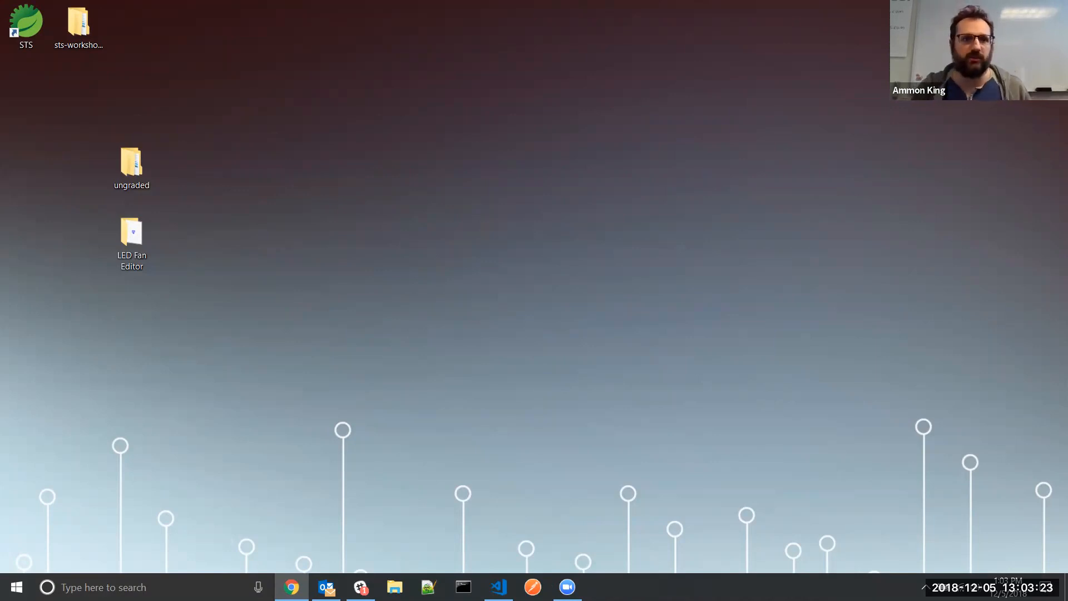
key("ctrl+a")
key("Delete")
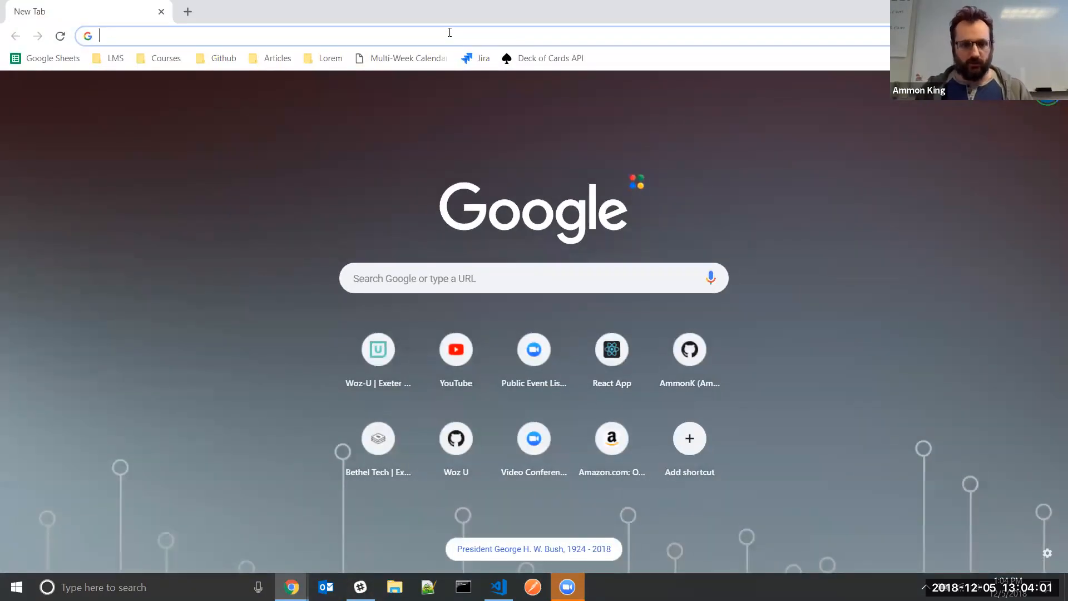
Load mlab.com in the browser
type("MLABL")
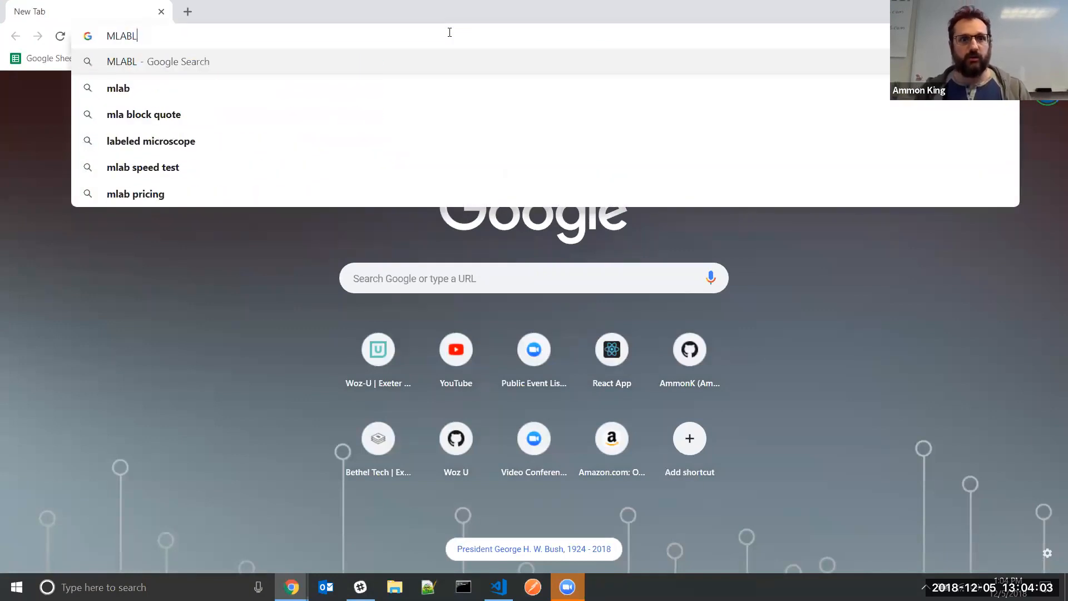
key("BackSpace")
type(".COM")
key("Return")
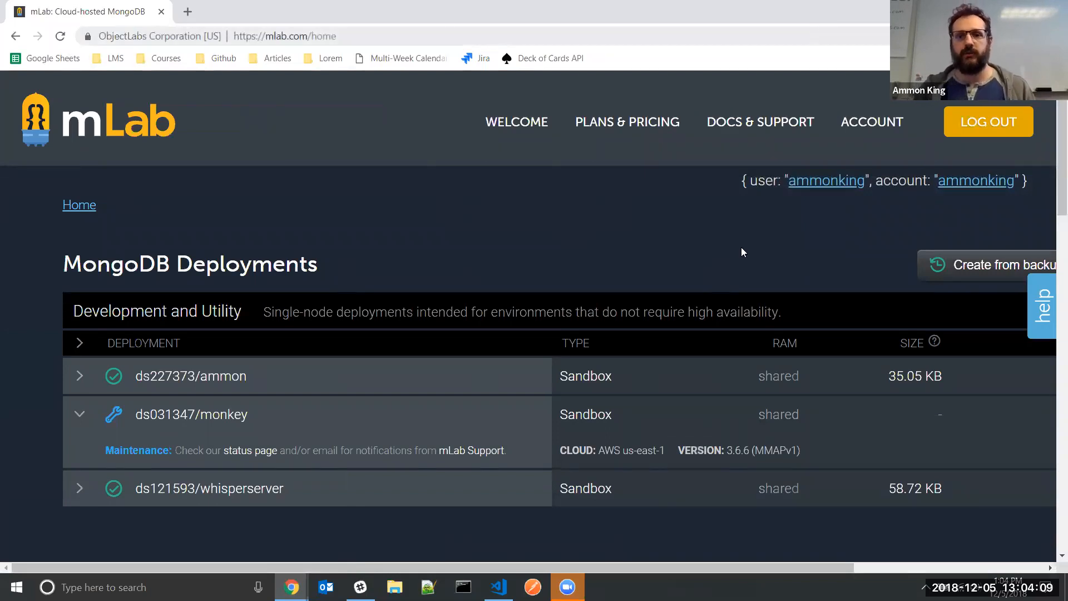
Start a new MongoDB deployment with Create new under MongoDB Deployments
left_click(944, 36)
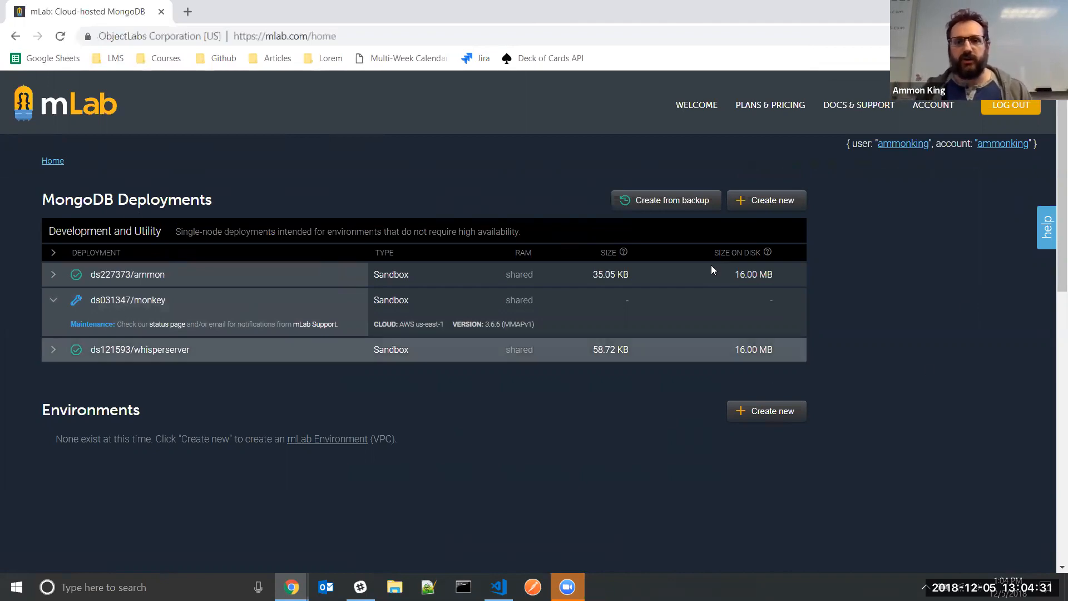
left_click_drag(40, 199, 227, 197)
left_click(777, 213)
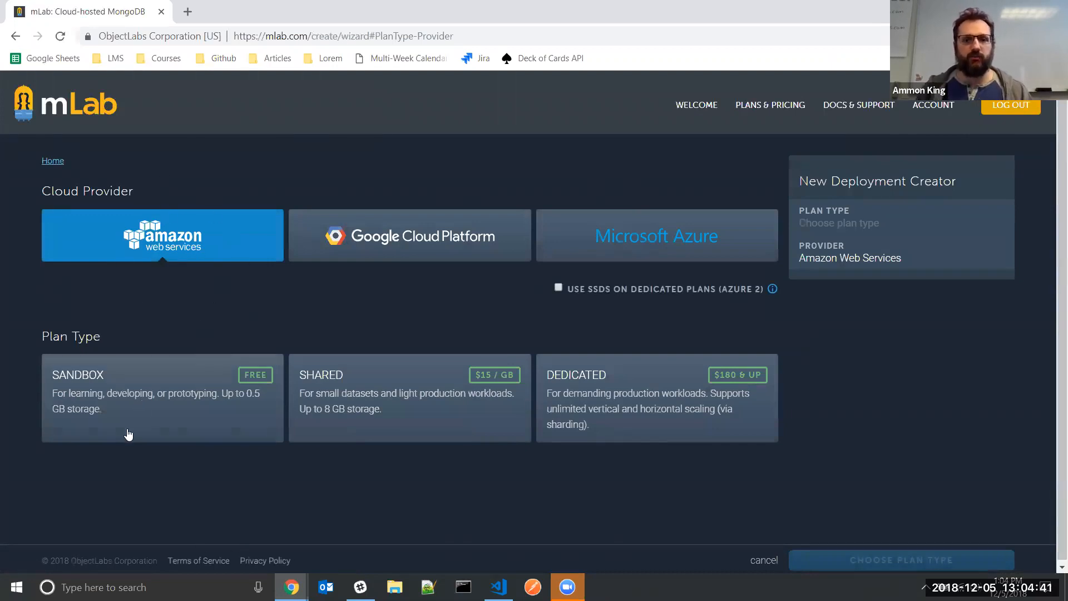
Choose the free Sandbox plan and the US East (Virginia) region
left_click(142, 386)
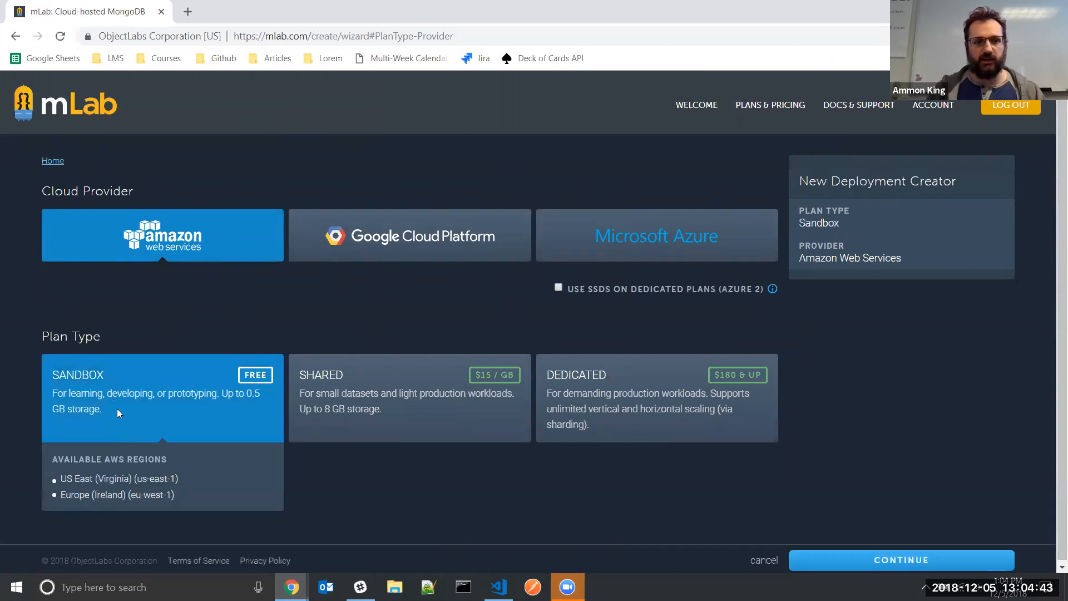
left_click(958, 565)
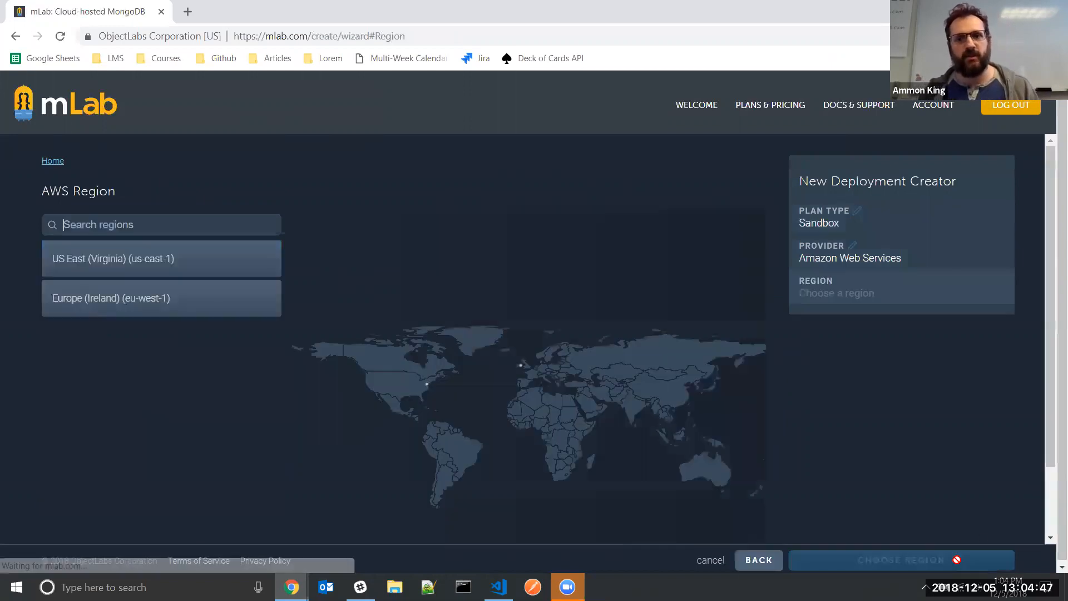
left_click(142, 273)
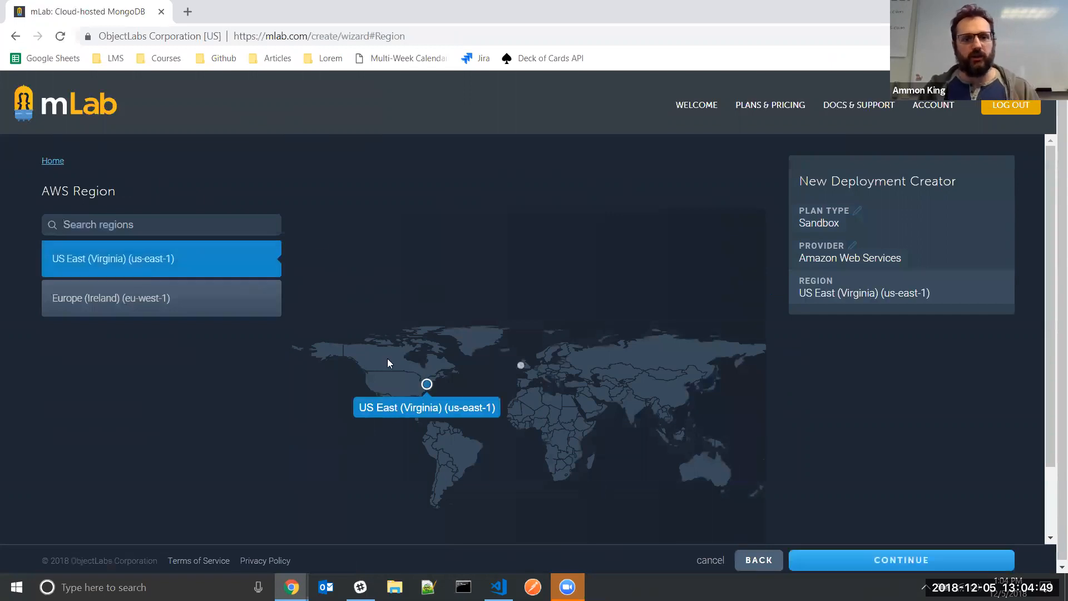
left_click(829, 558)
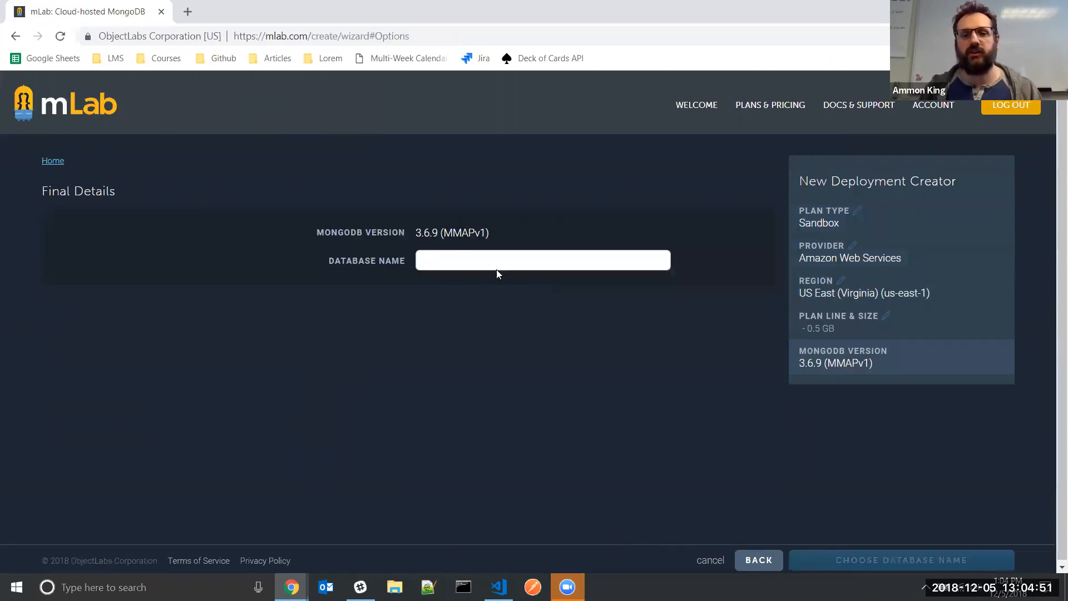
Name the database 'ammon-workshop' and continue to order confirmation
left_click(455, 263)
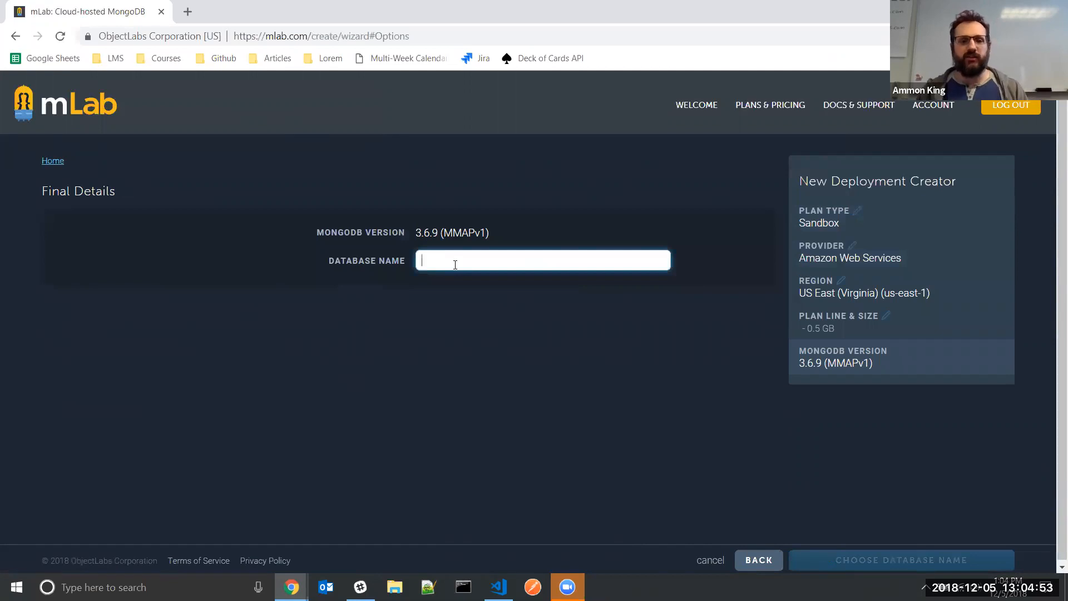
type("ammon-workshlop")
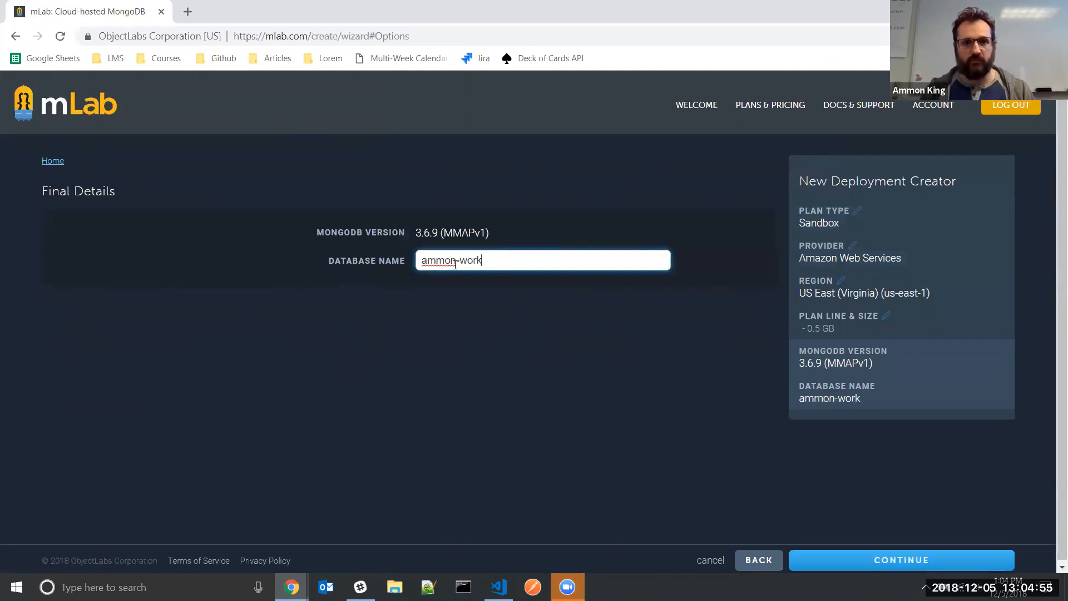
key("BackSpace")
key("BackSpace")
key("BackSpace")
type("op")
left_click_drag(523, 259, 317, 270)
left_click(650, 392)
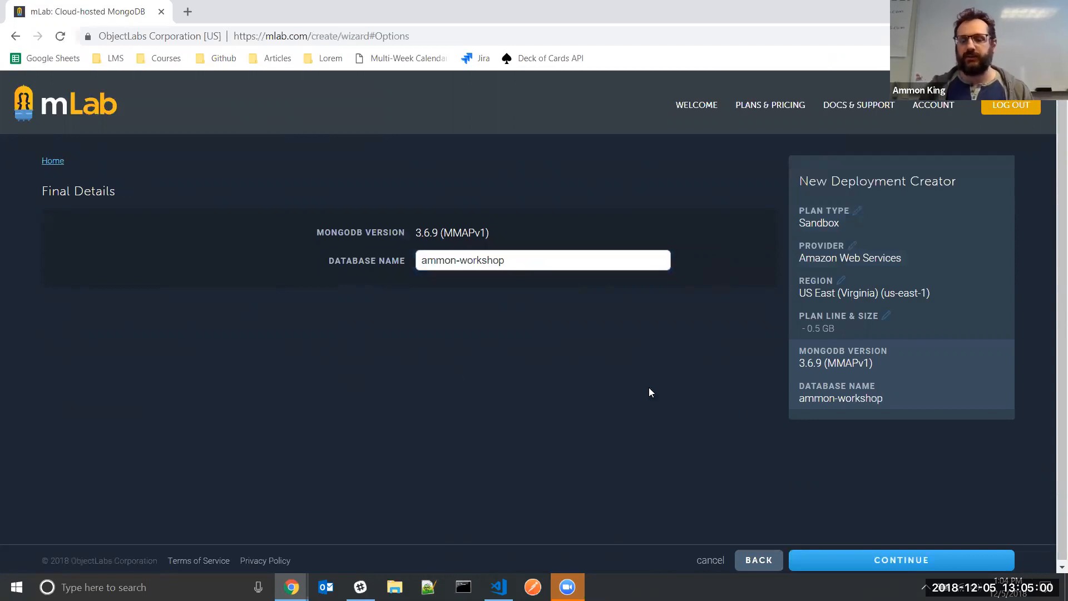
left_click(818, 562)
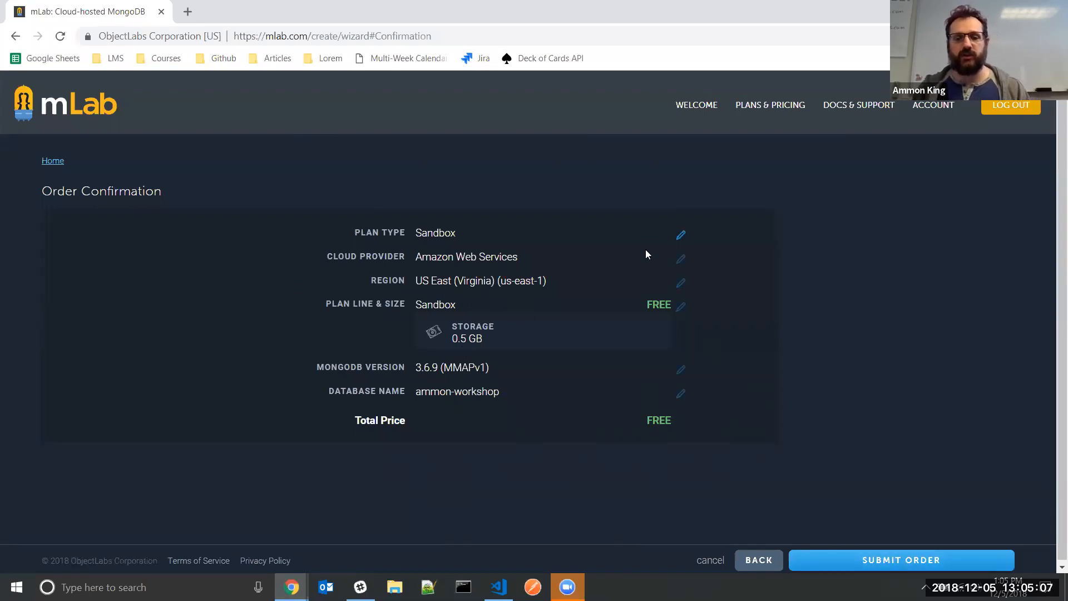
Submit the order and open the ds045557/ammon-workshop database page
left_click(838, 560)
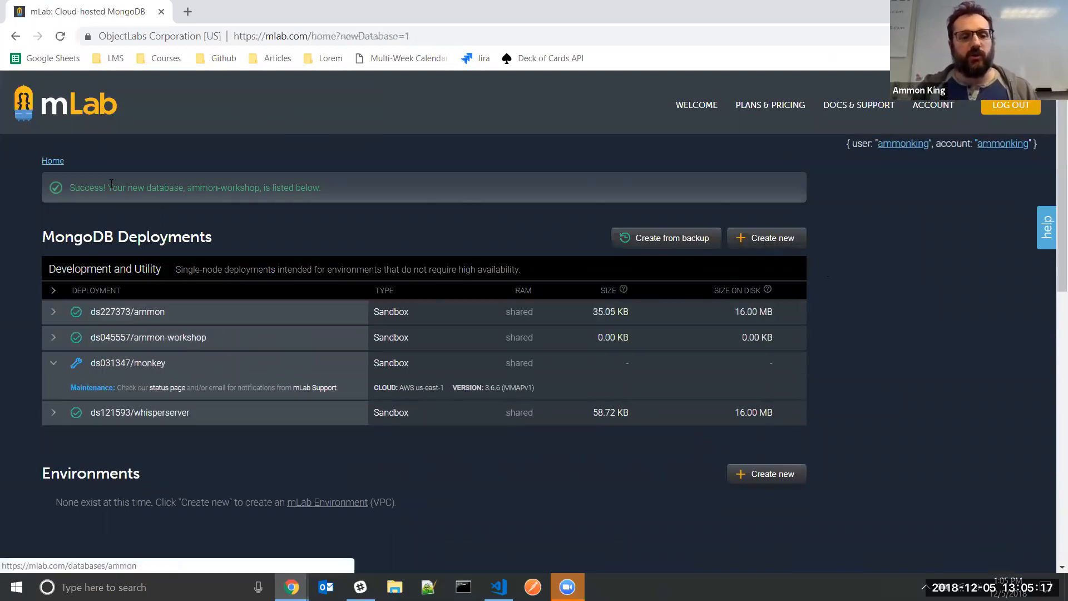
left_click_drag(42, 238, 259, 244)
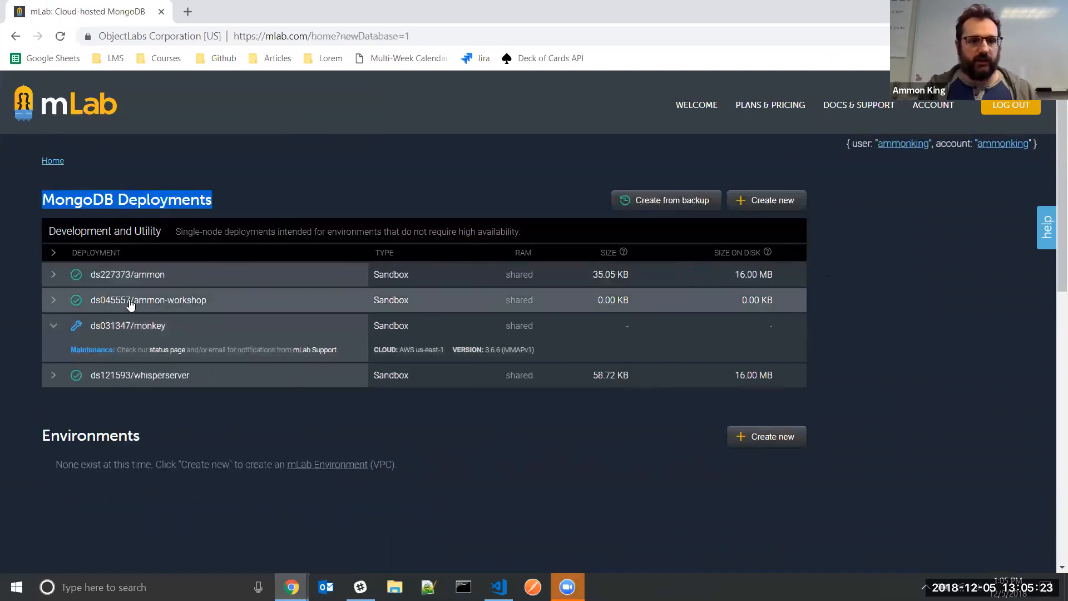
left_click(130, 304)
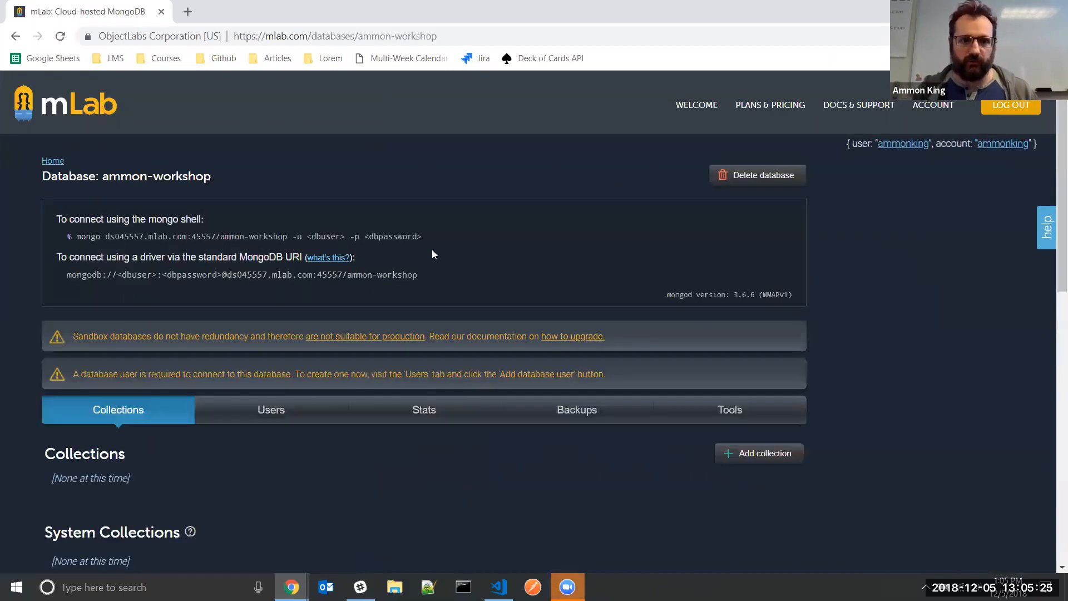
Zoom the page to about 110% so the mongo shell connection command fits
key("ctrl+plus")
key("ctrl+plus")
key("ctrl+plus")
key("ctrl+plus")
key("ctrl+minus")
left_click_drag(103, 320, 666, 326)
left_click(705, 314)
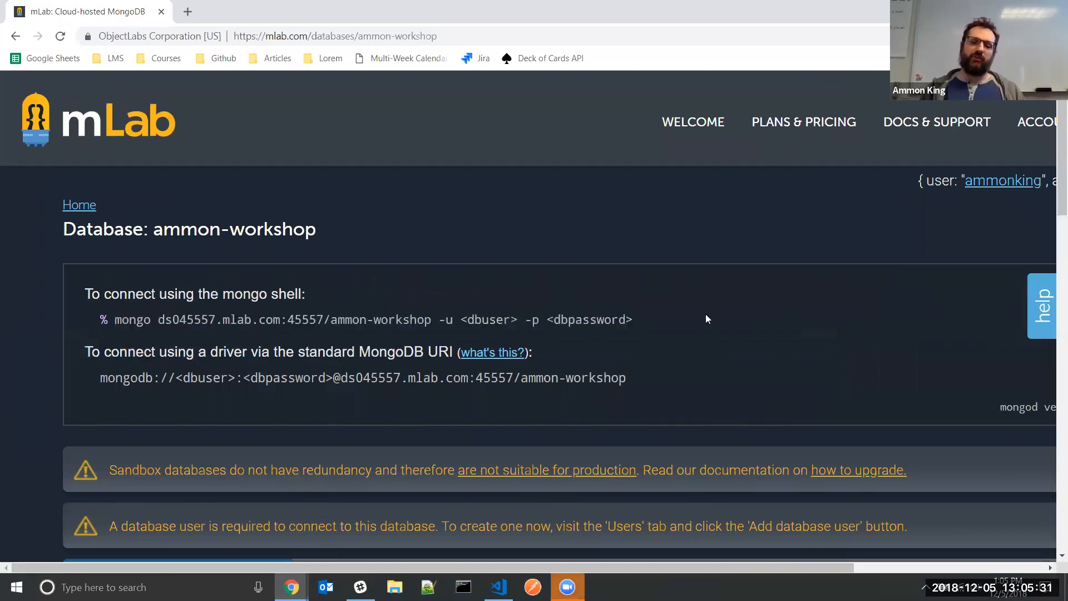
key("ctrl+minus")
key("ctrl+minus")
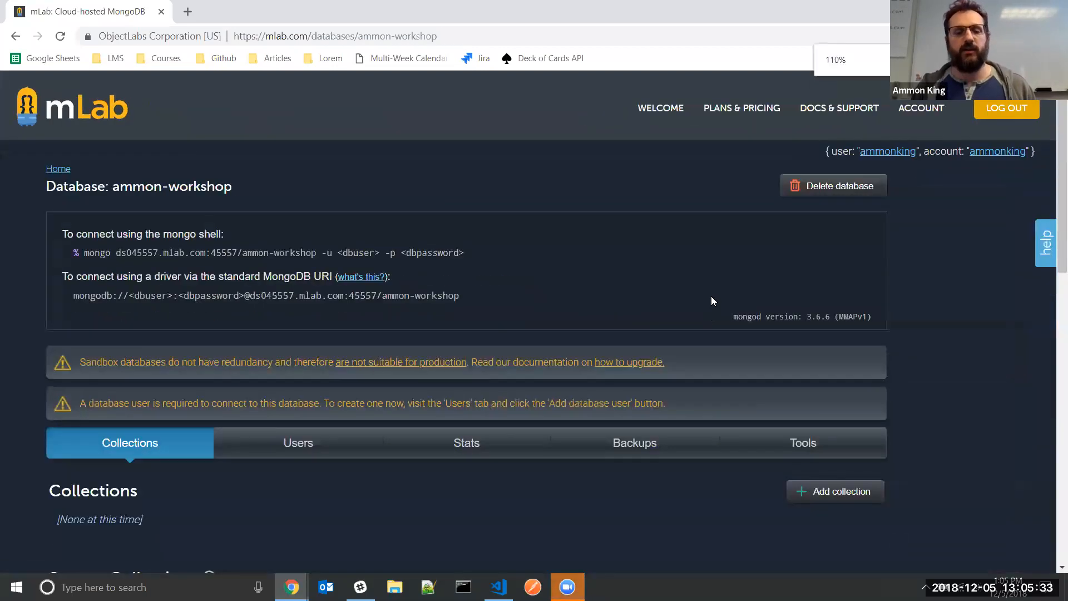
scroll(711, 296, "down", 3)
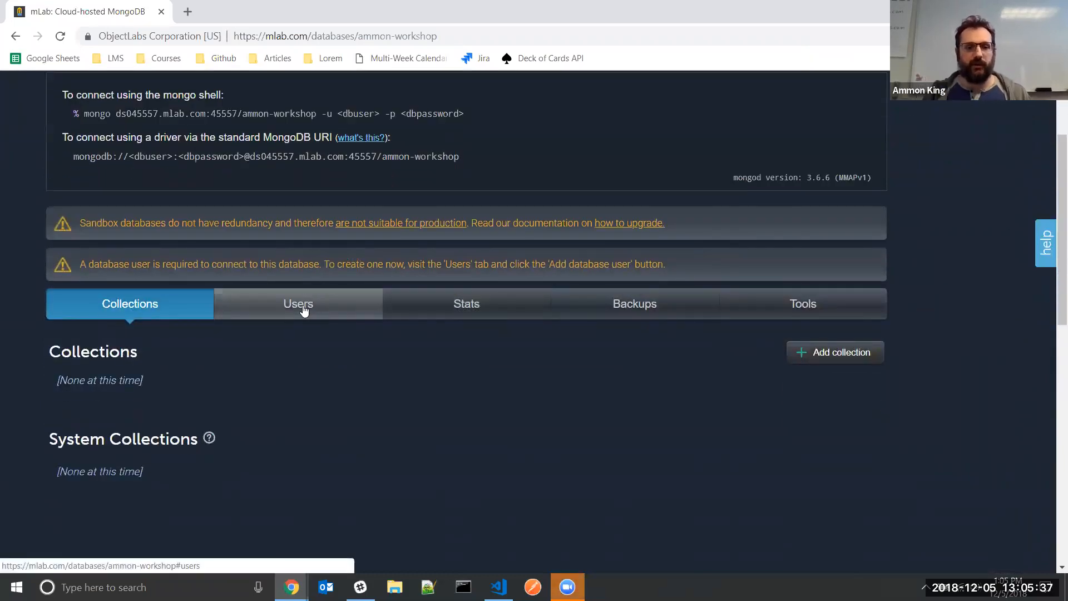
On the Users tab, create a database user, entering the username and password twice
left_click(303, 310)
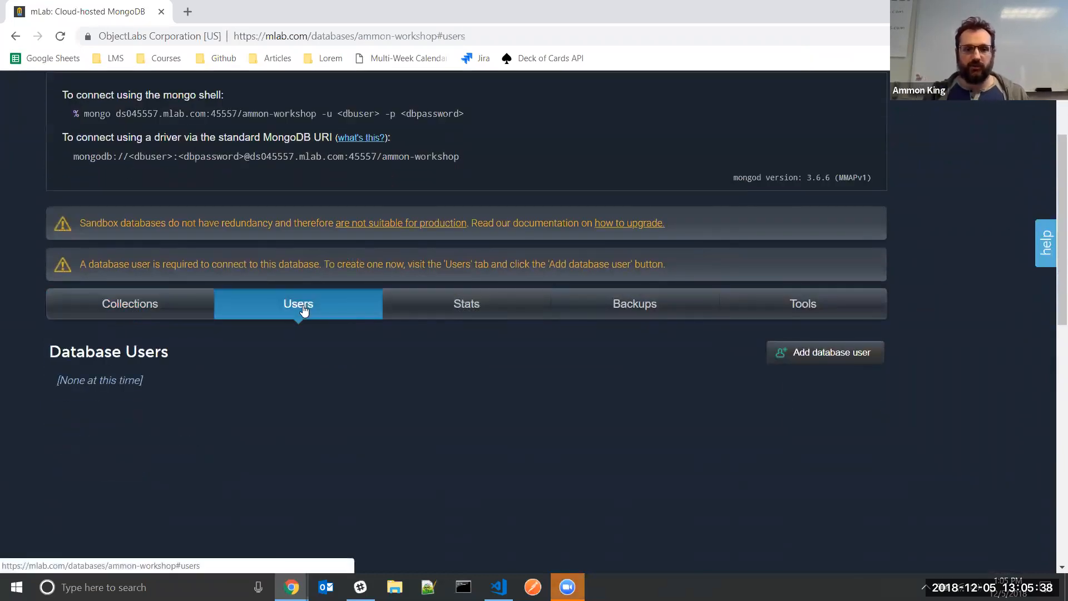
left_click(845, 353)
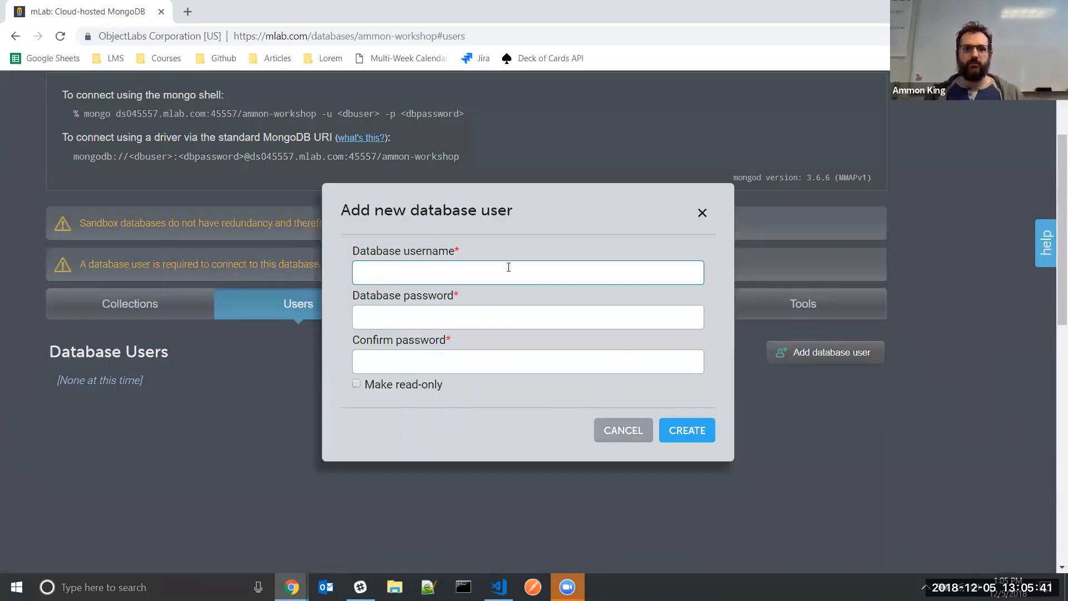
type("ammon")
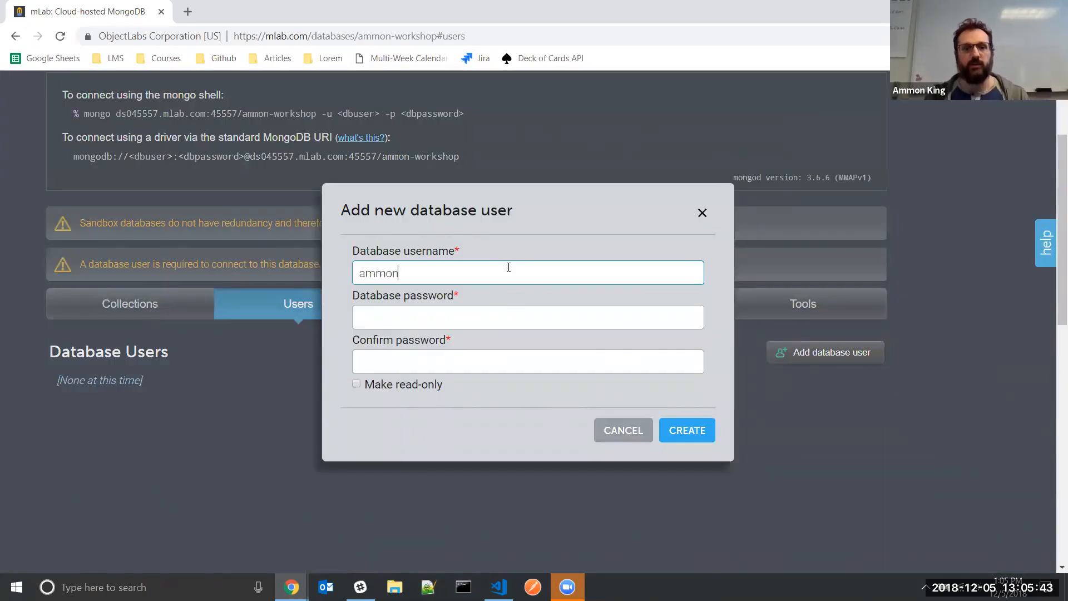
key("Tab")
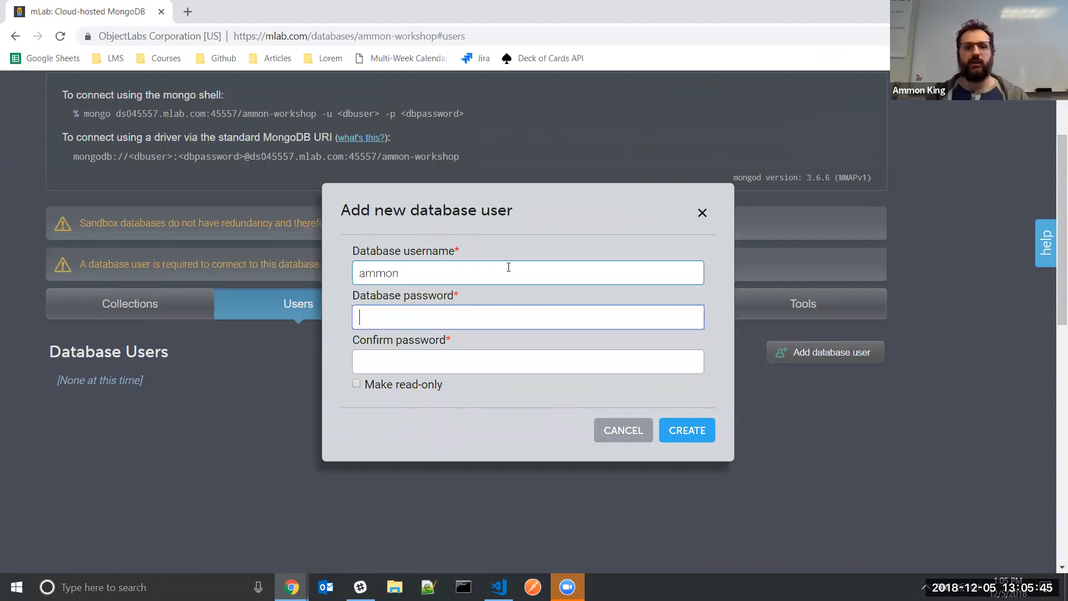
type("password")
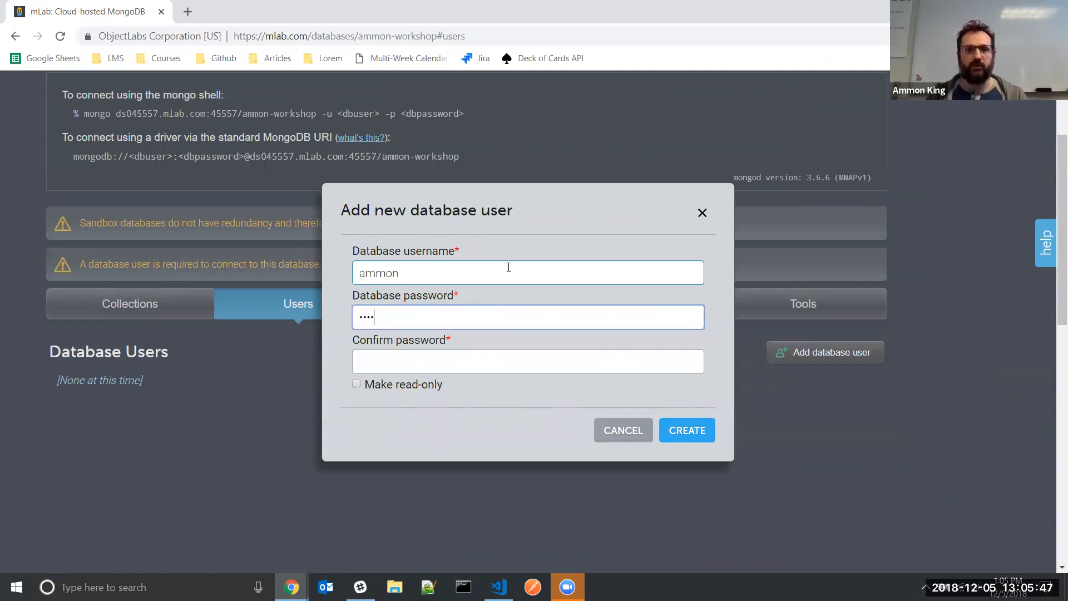
type("1")
key("Tab")
type("password1")
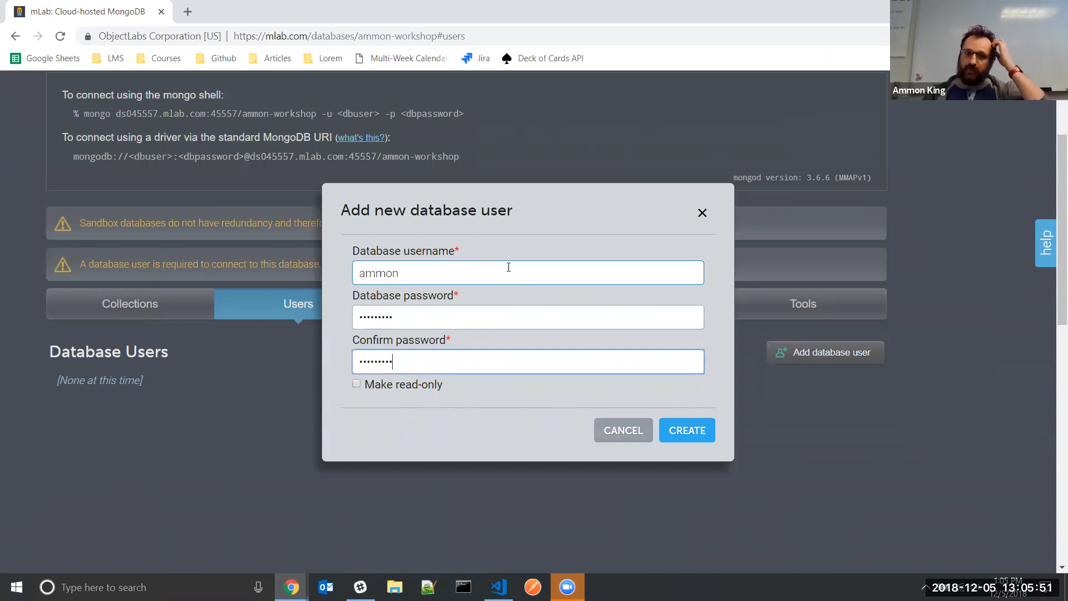
double_click(455, 271)
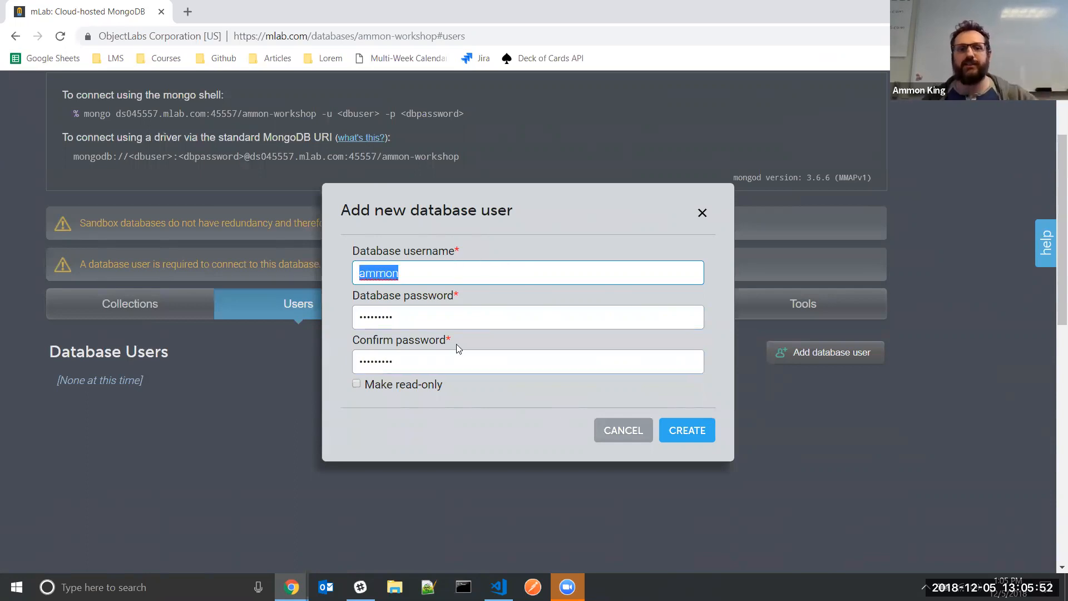
double_click(423, 313)
double_click(378, 358)
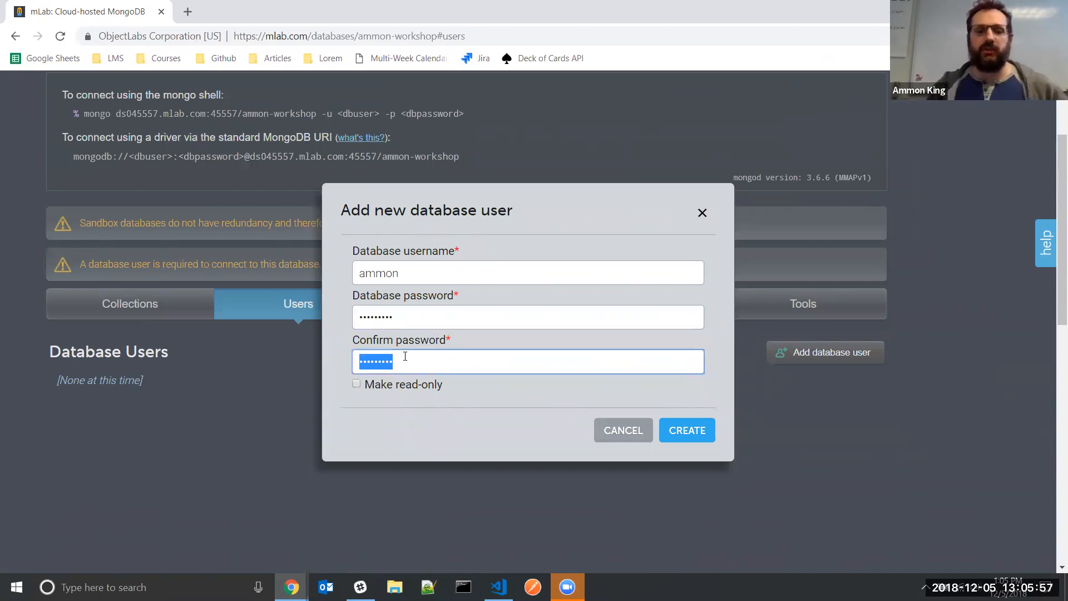
left_click(703, 438)
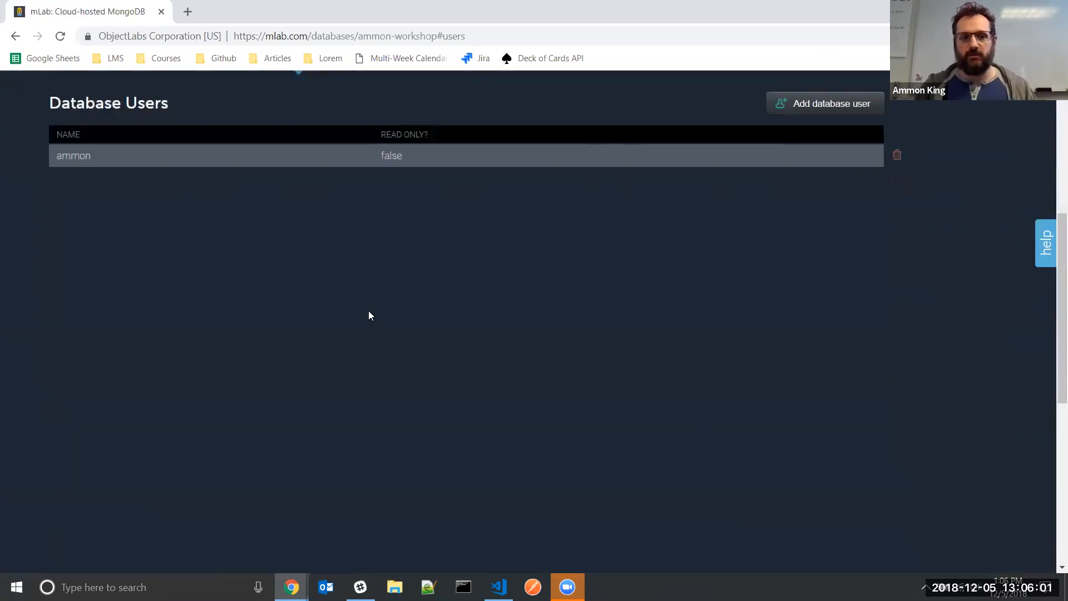
Zoom in and highlight the <dbuser> placeholder in the mongo shell connection command
scroll(369, 315, "up", 4)
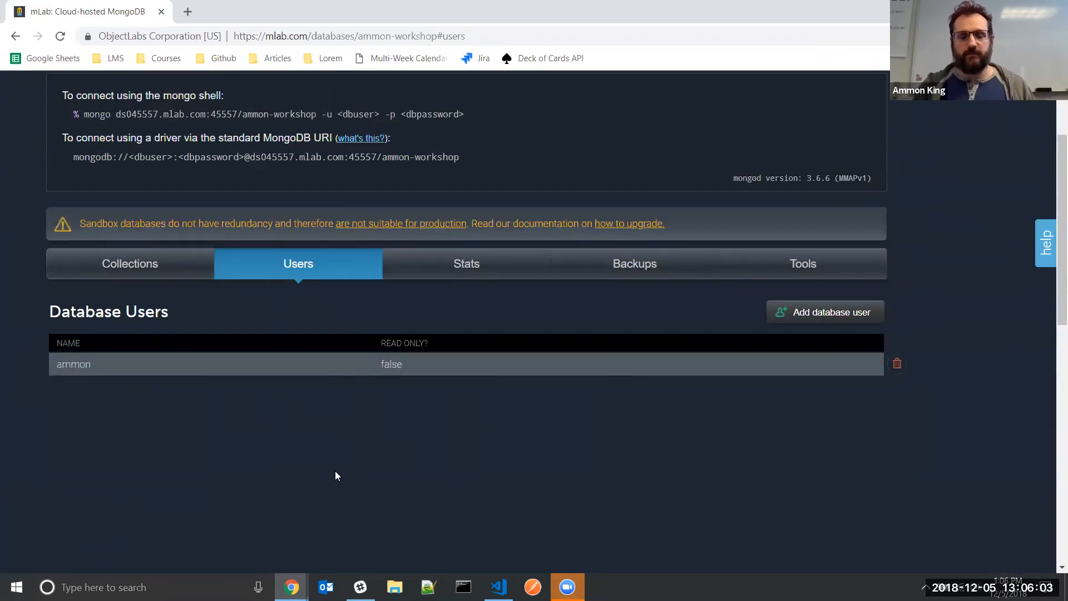
scroll(336, 467, "up", 3)
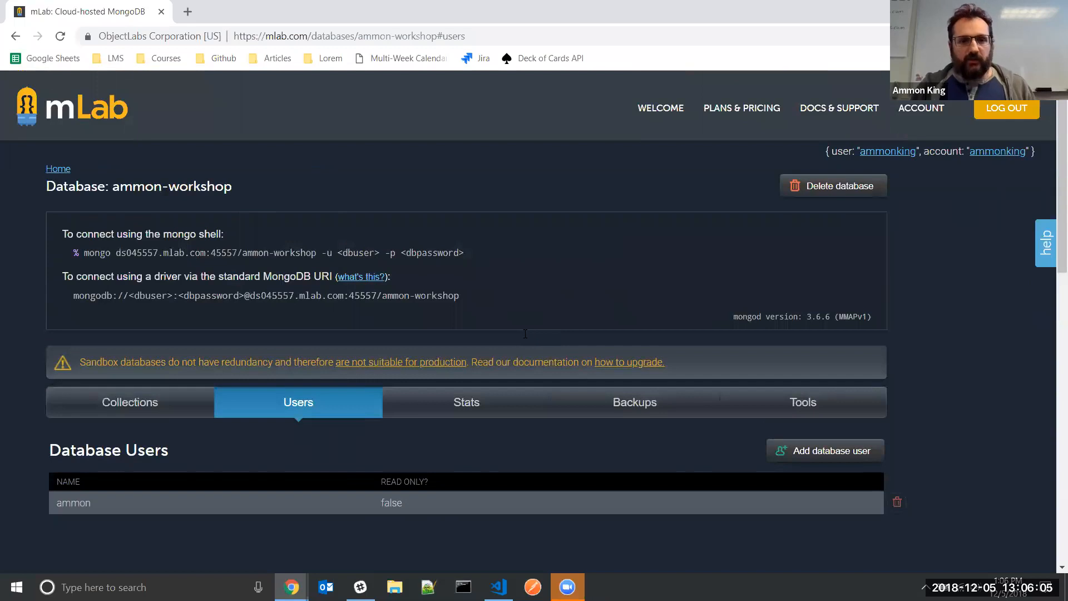
key("ctrl+plus")
key("ctrl+plus")
key("ctrl+plus")
left_click_drag(468, 319, 637, 320)
left_click(476, 319)
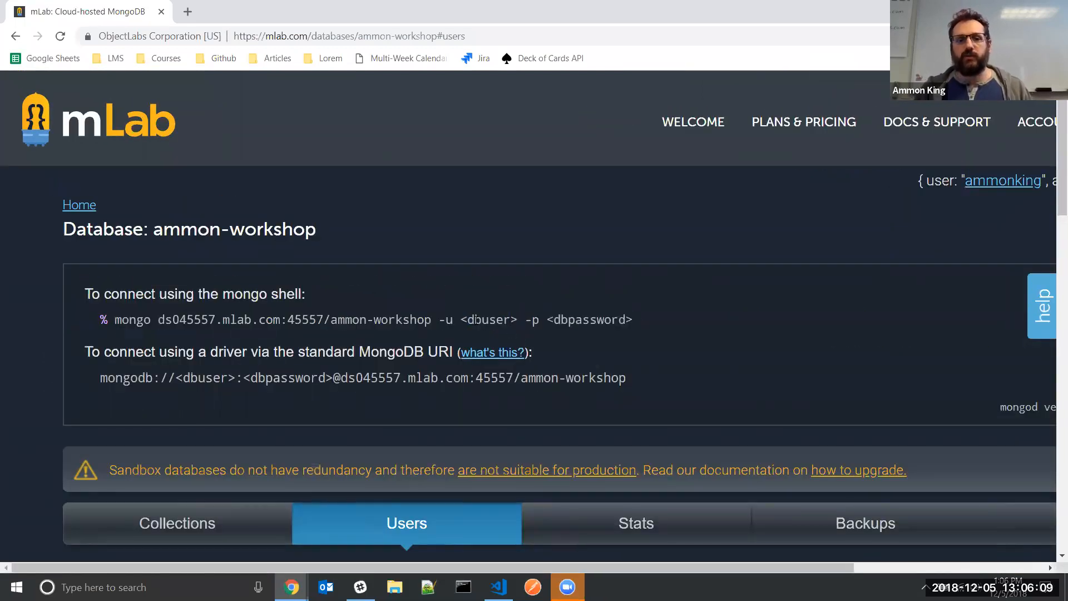
left_click_drag(460, 319, 518, 319)
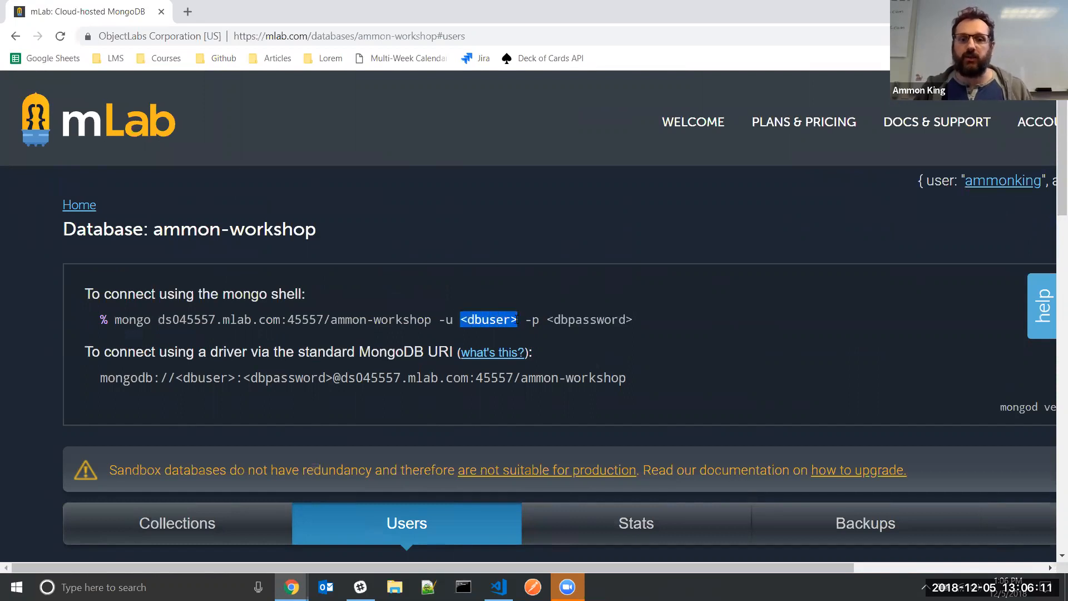
Glance at the Database Users table, then hide Chrome to show the desktop
scroll(500, 333, "down", 4)
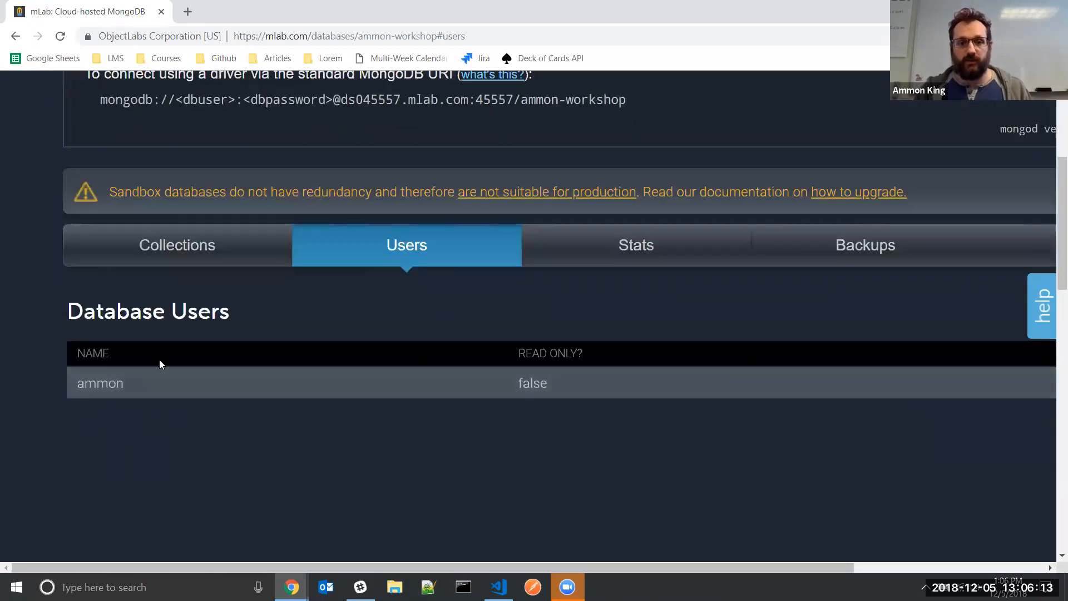
scroll(491, 359, "up", 1)
scroll(490, 359, "up", 3)
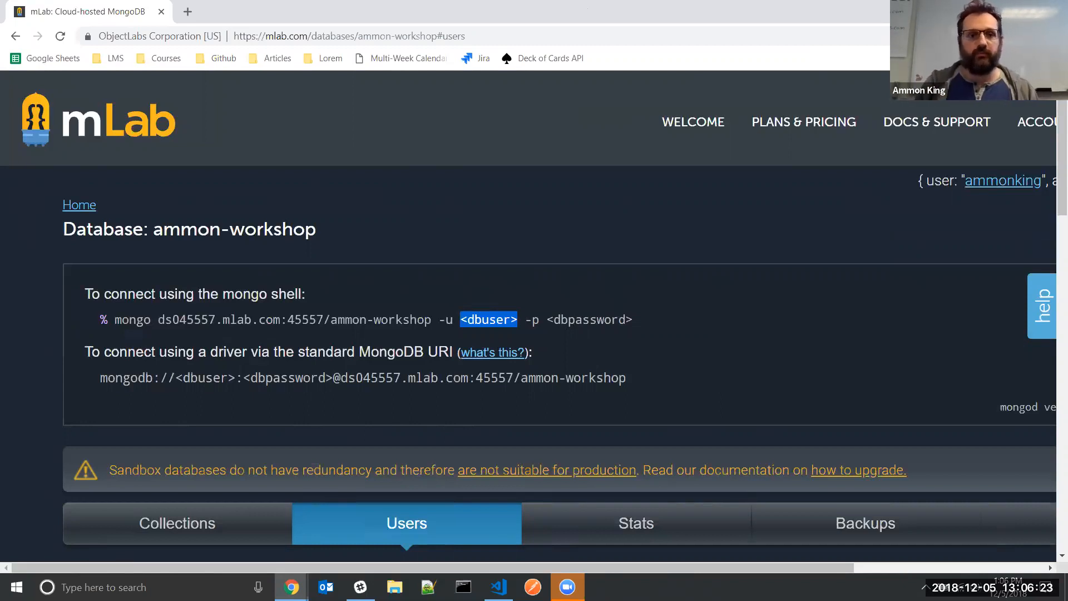
key("super+d")
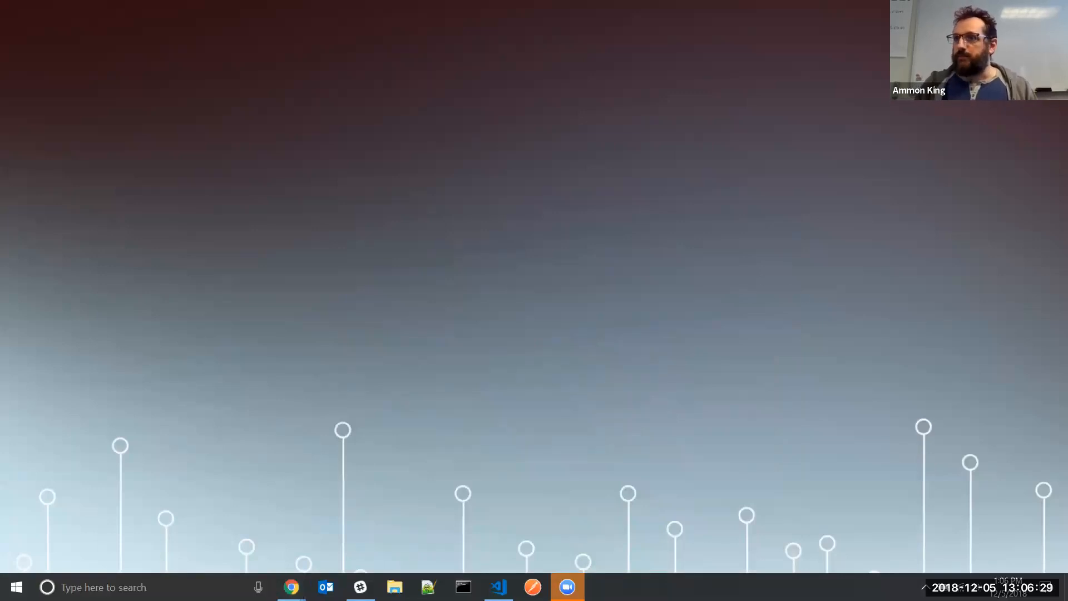
Load mongodb.com at 125% zoom and go to the Download Center
left_click(292, 586)
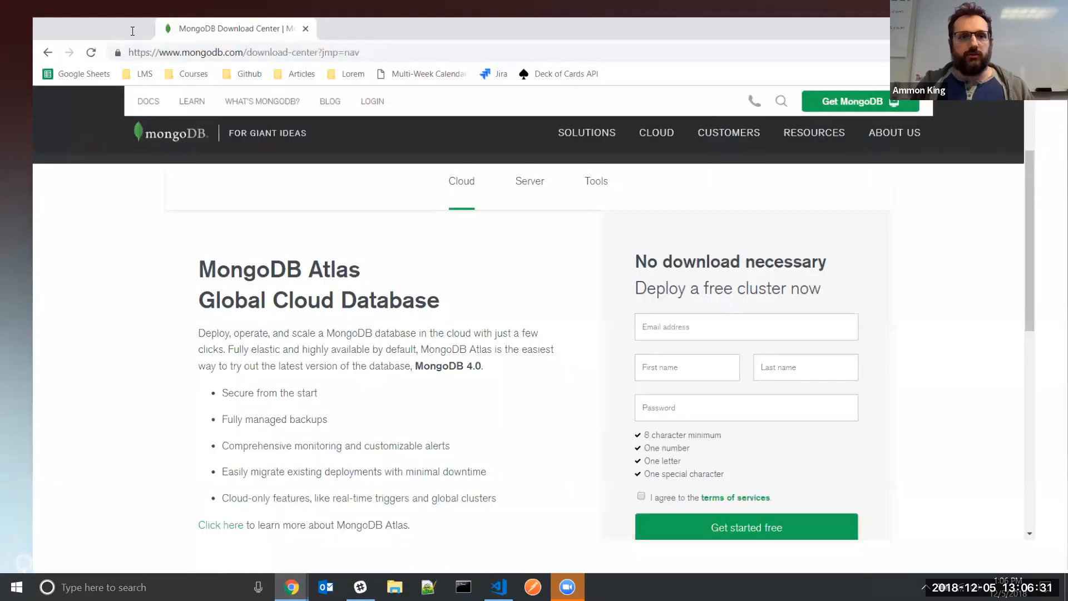
left_click(281, 37)
type("mongodb.com")
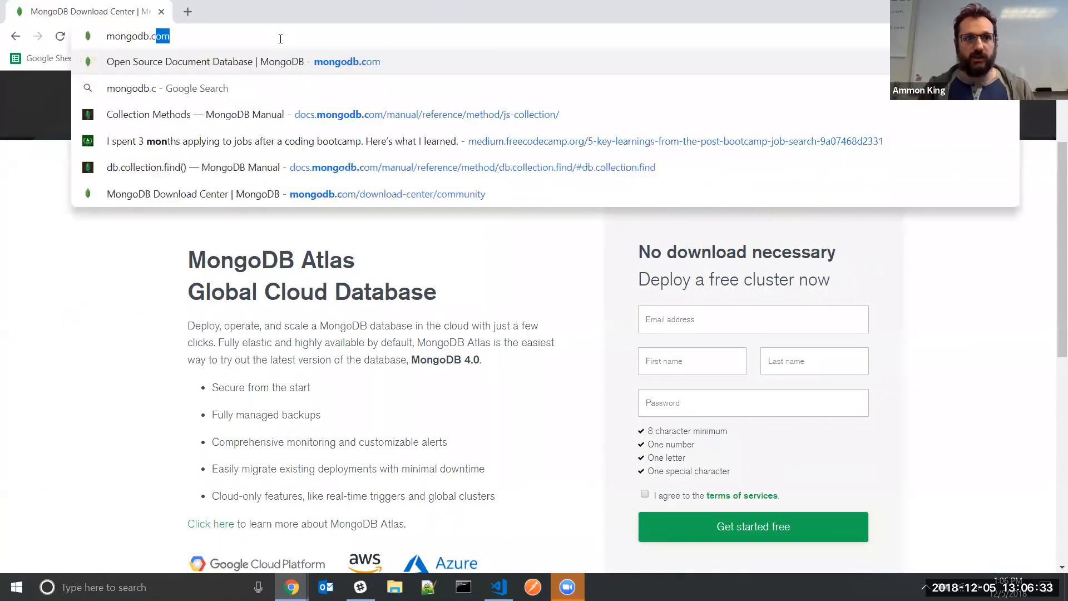
key("Return")
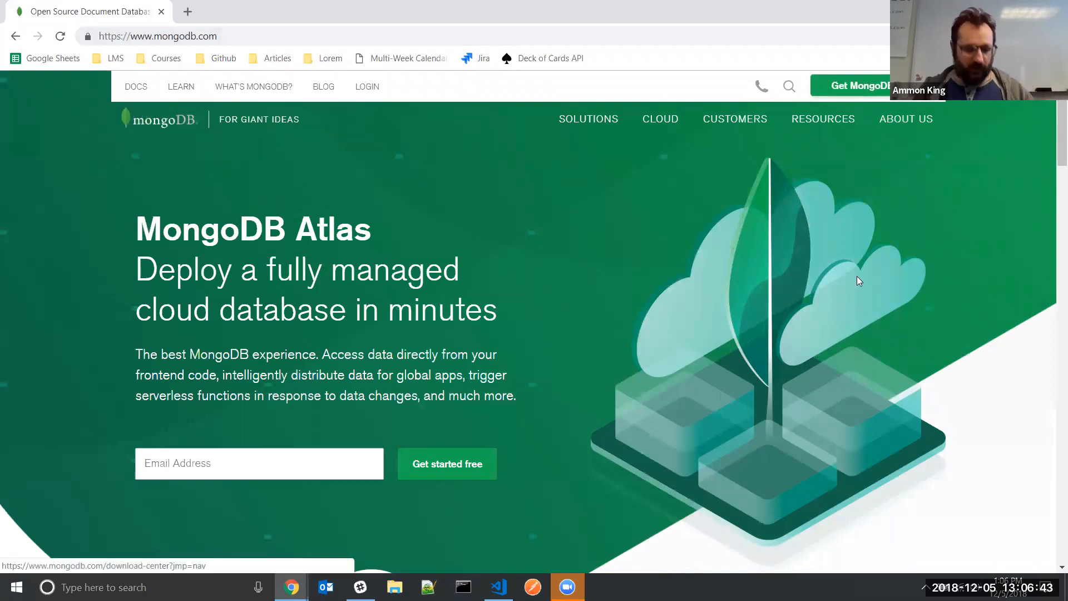
key("ctrl+plus")
key("ctrl+plus")
left_click(969, 108)
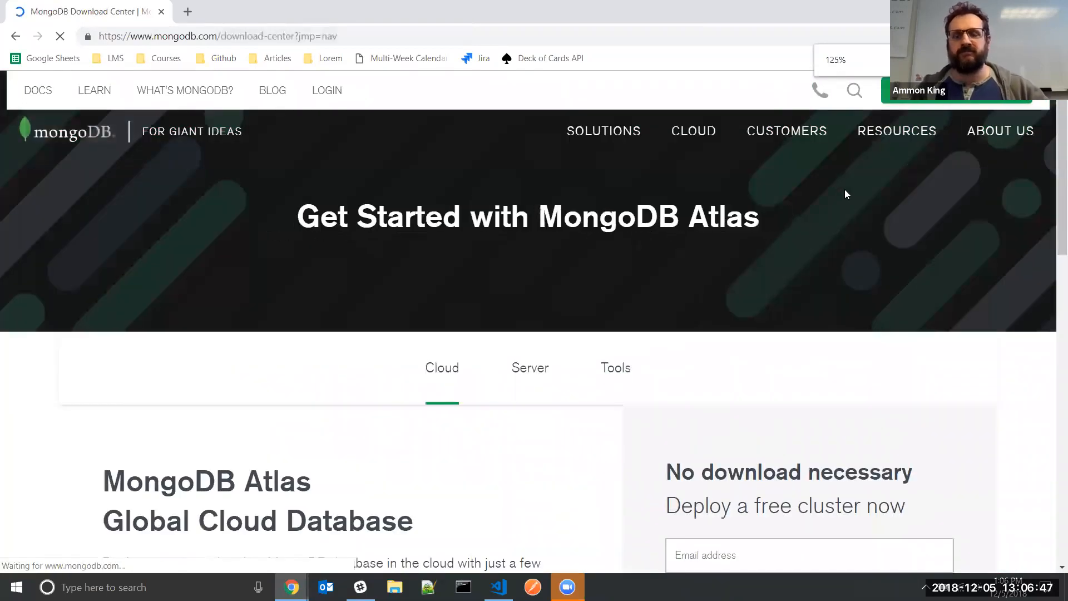
Switch the Download Center to the Server downloads
key("ctrl+l")
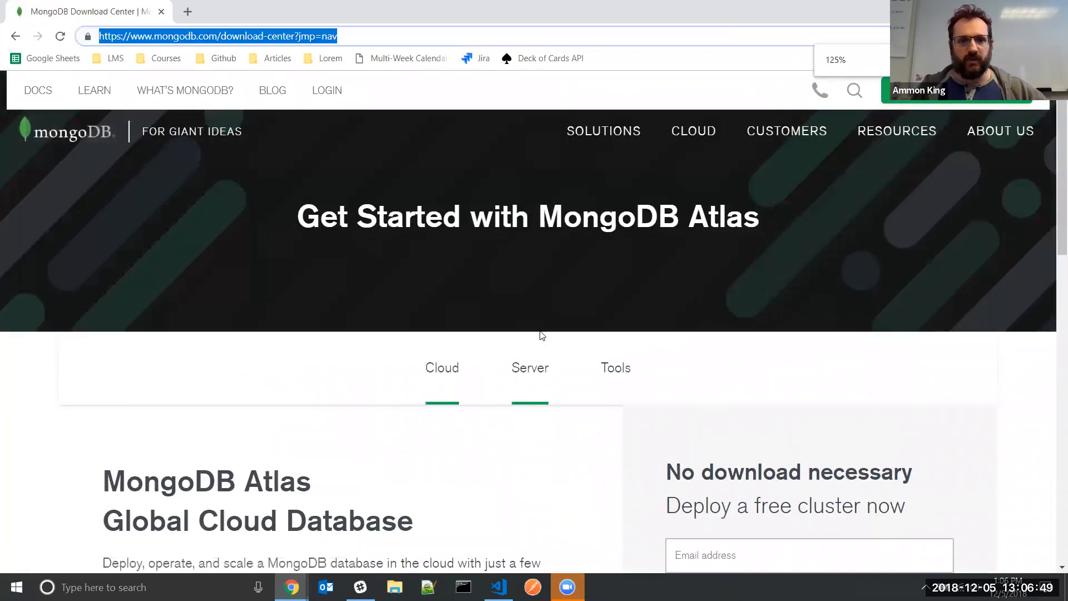
scroll(540, 336, "down", 4)
scroll(539, 336, "up", 4)
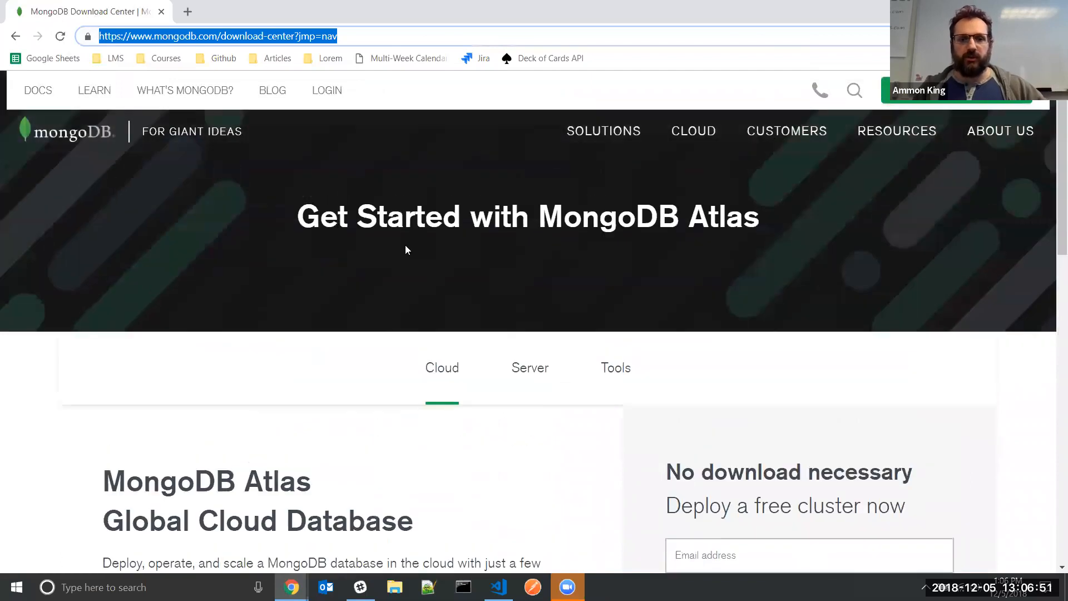
left_click(614, 374)
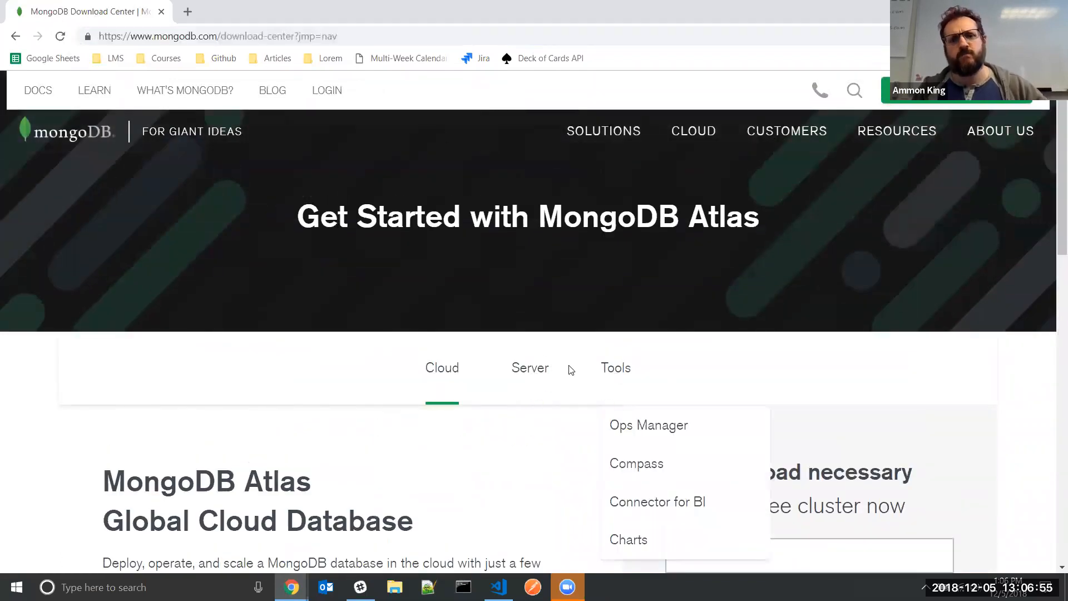
left_click(546, 380)
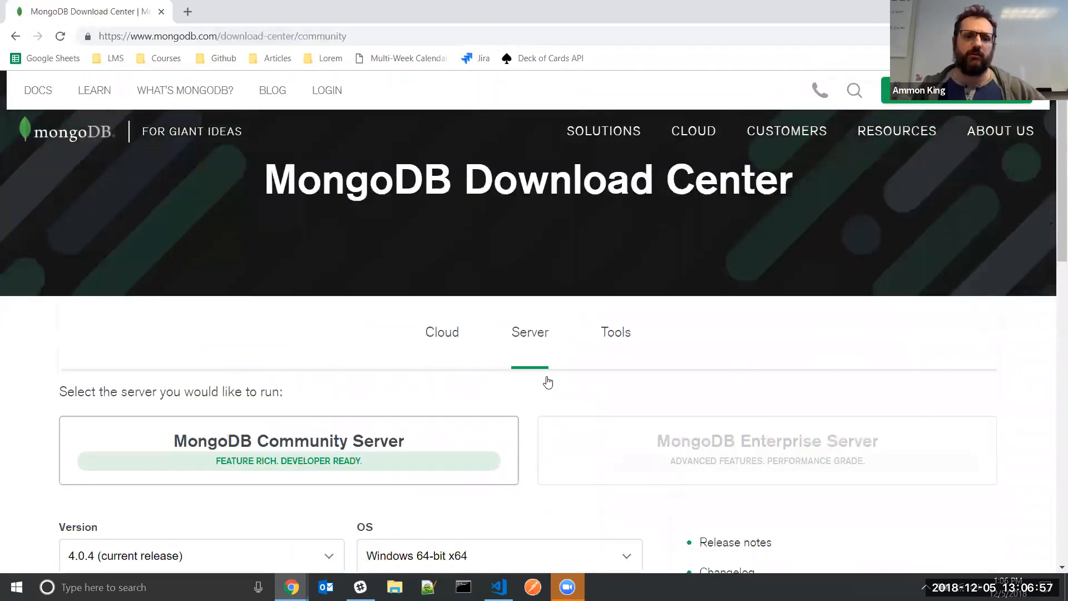
scroll(241, 428, "down", 1)
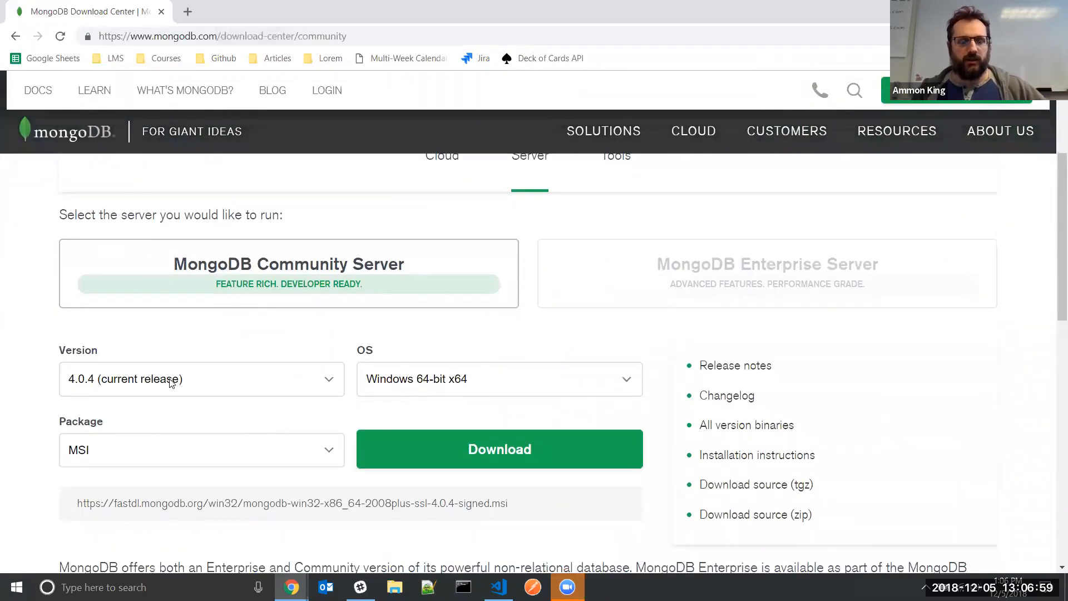
Download version 4.0.4 for Windows 64-bit x64 as the MSI package
left_click(83, 316)
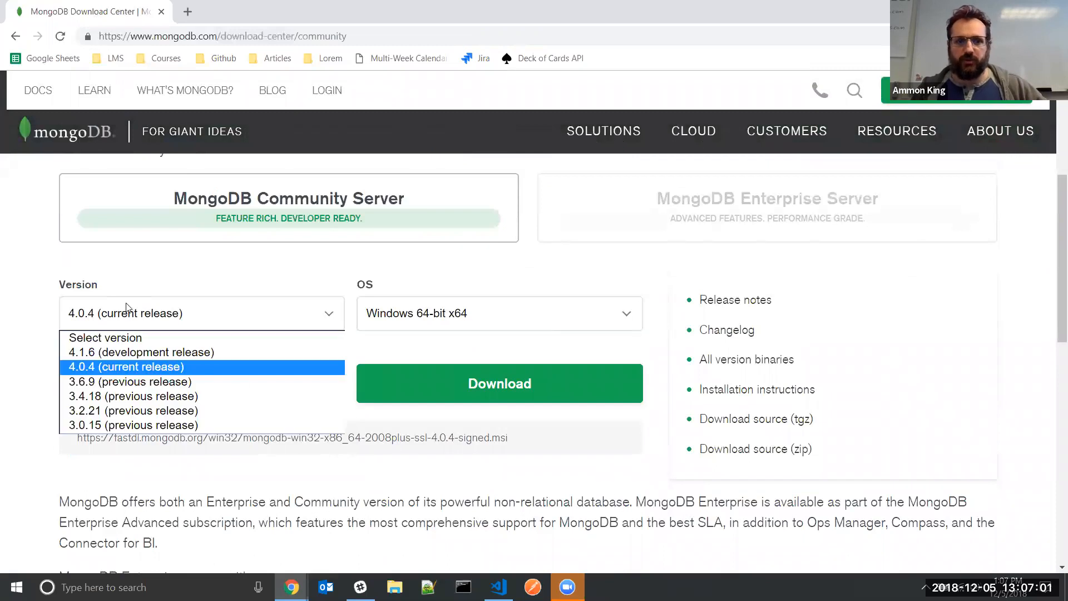
left_click(111, 366)
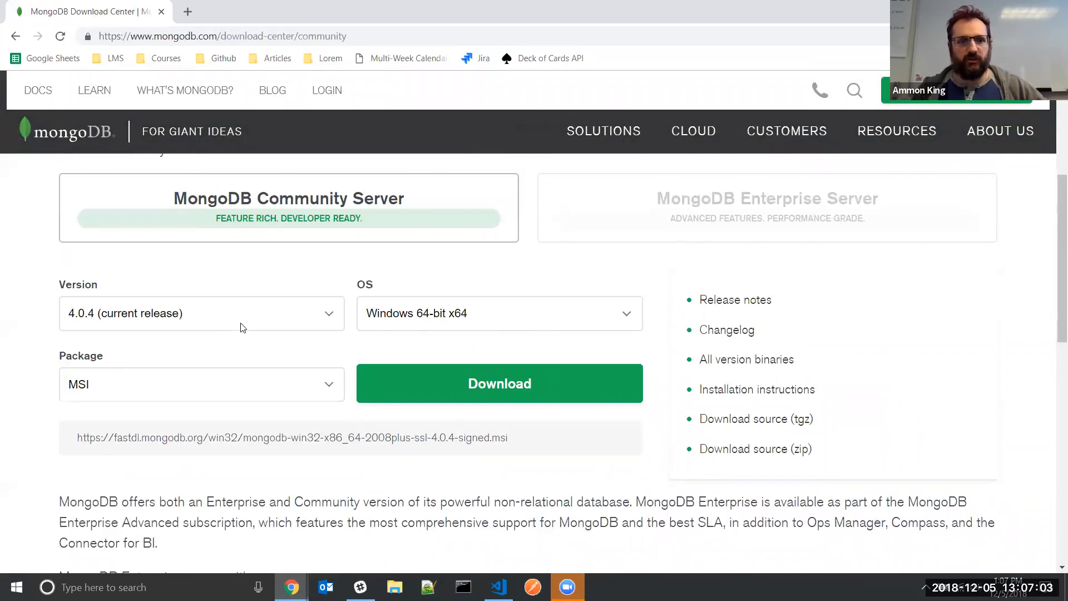
left_click(471, 321)
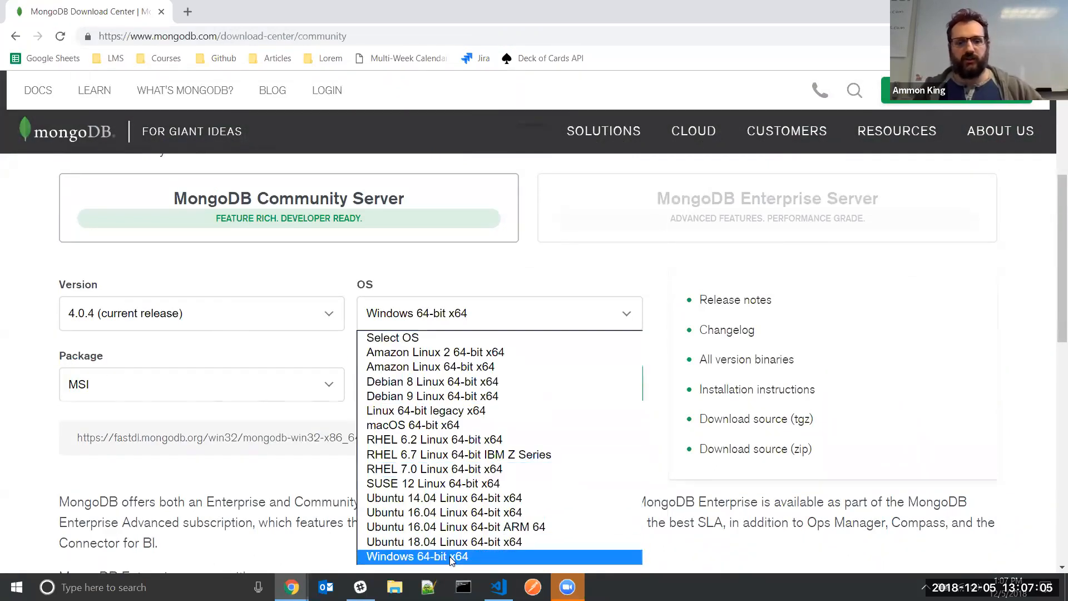
left_click(421, 556)
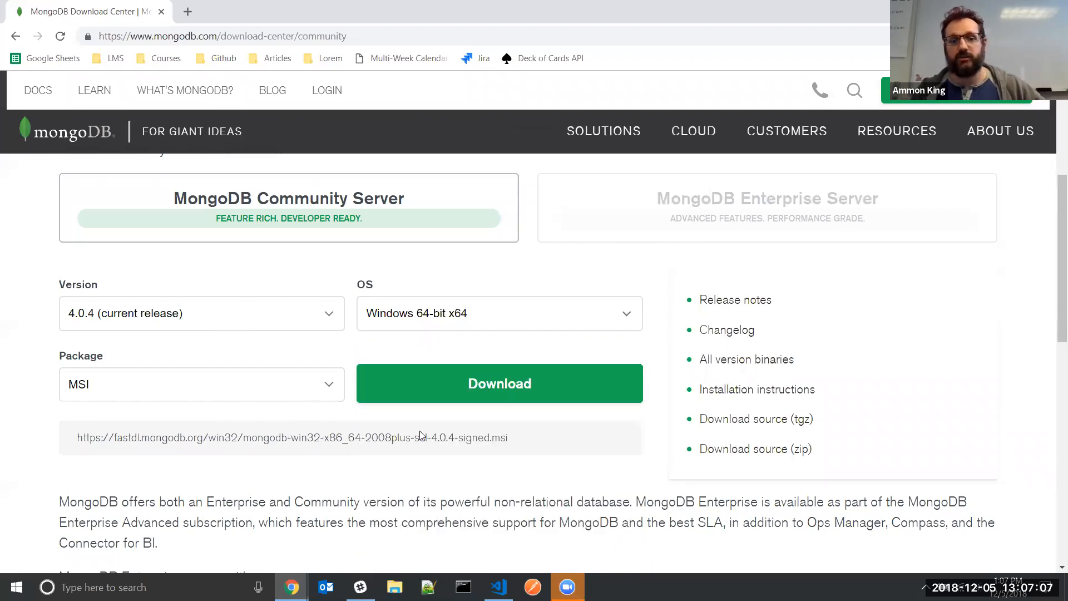
left_click(340, 388)
left_click(178, 416)
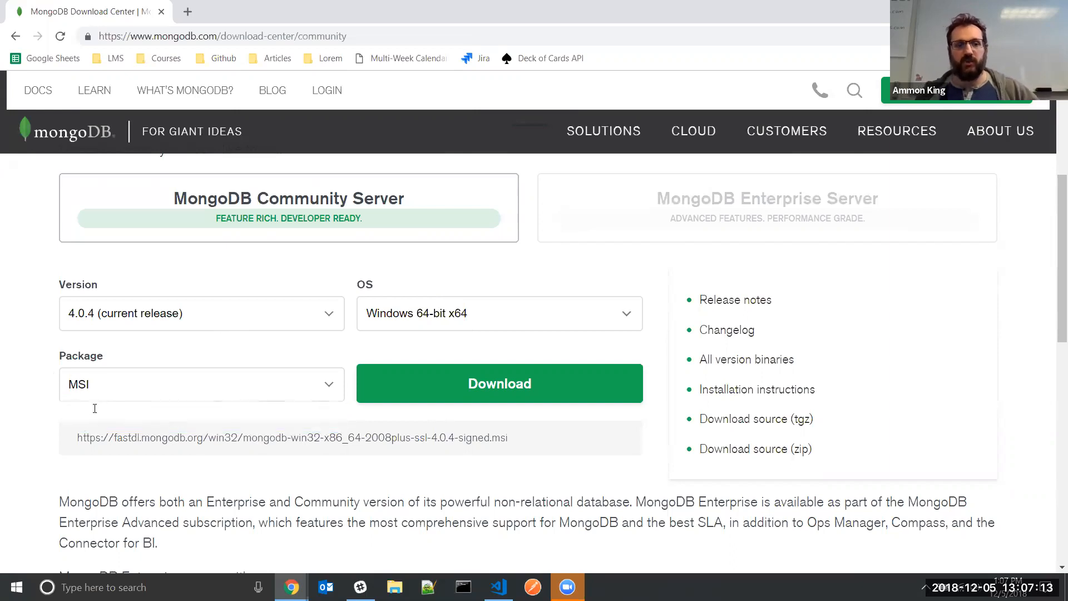
left_click(99, 388)
left_click(96, 420)
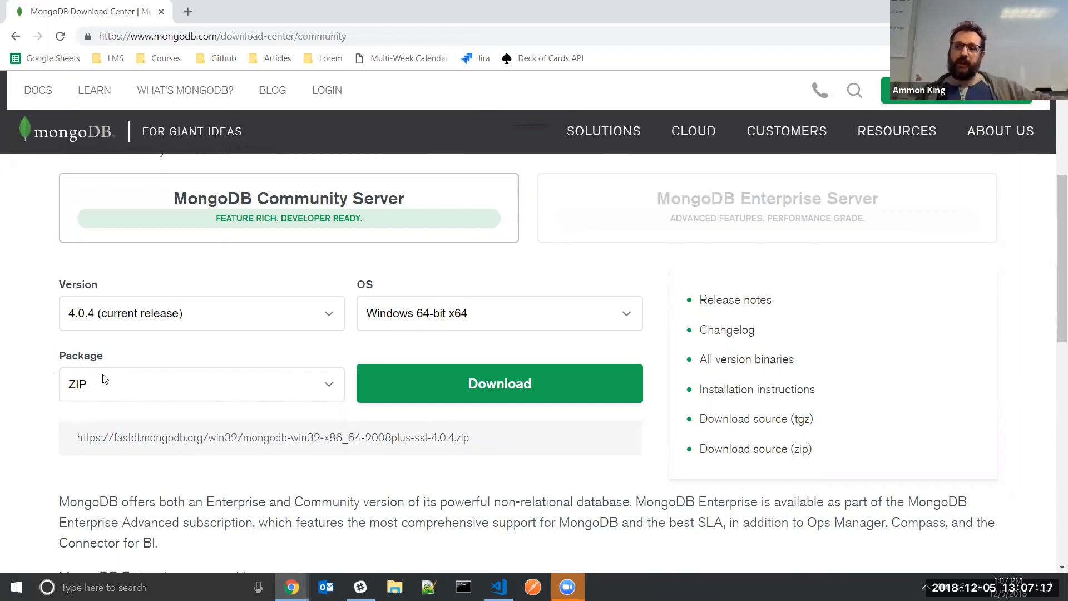
left_click(134, 385)
left_click(144, 407)
left_click(467, 383)
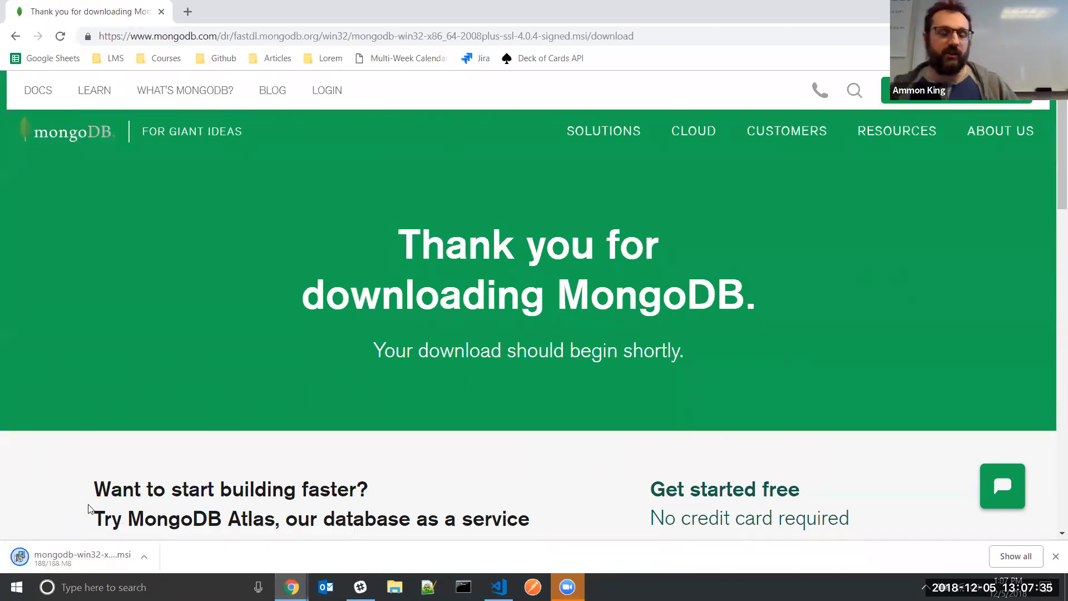
Launch the downloaded MongoDB installer and accept the licence terms
right_click(107, 495)
left_click(84, 437)
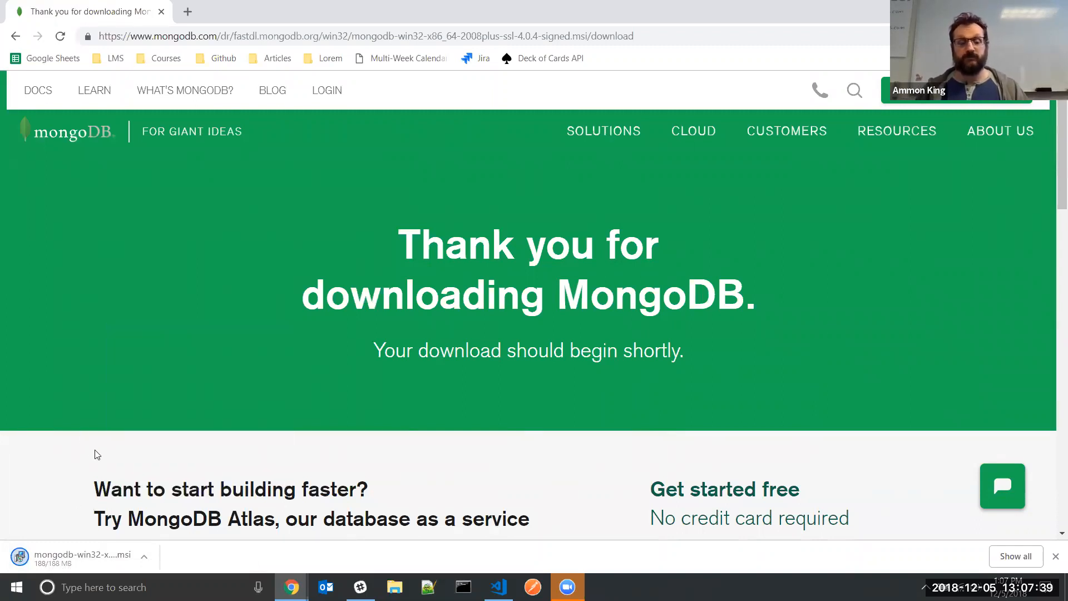
left_click(62, 558)
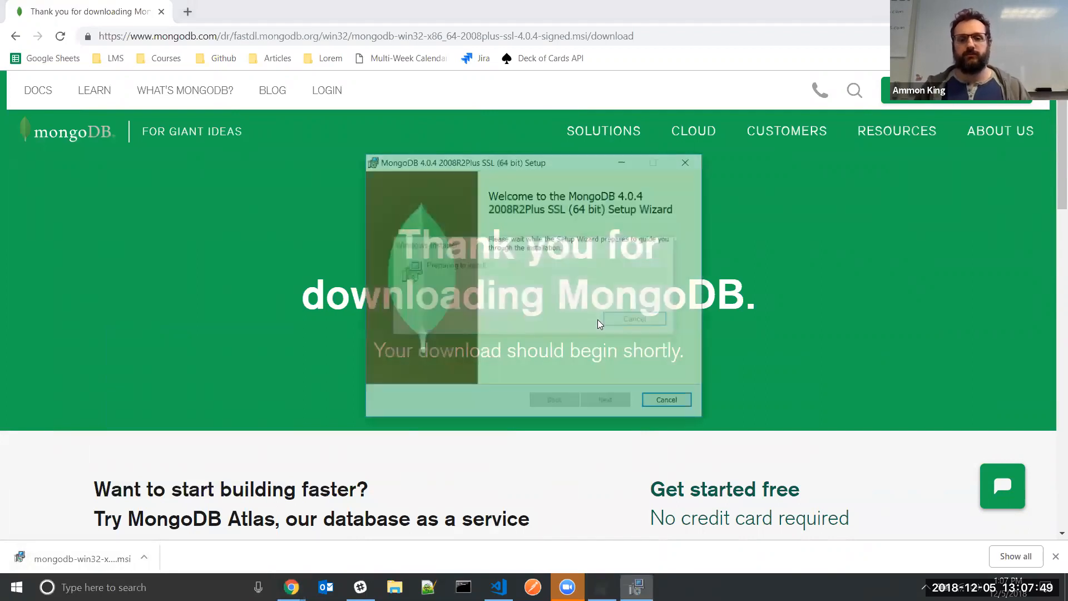
left_click(605, 401)
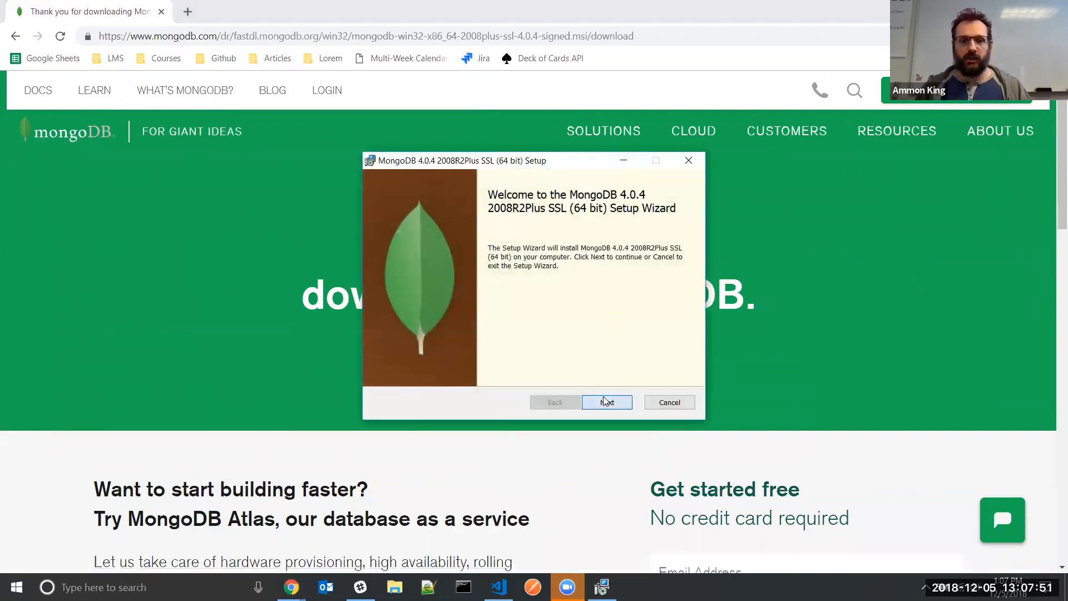
left_click(494, 370)
left_click(608, 401)
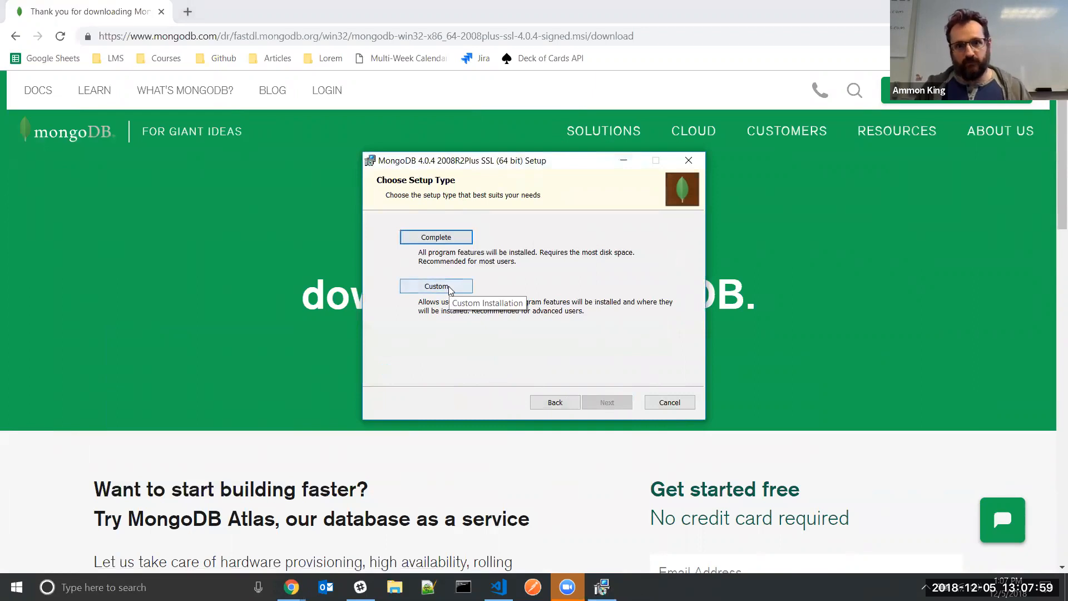
Look through the Custom setup feature options, then return to the setup type choice
left_click(437, 296)
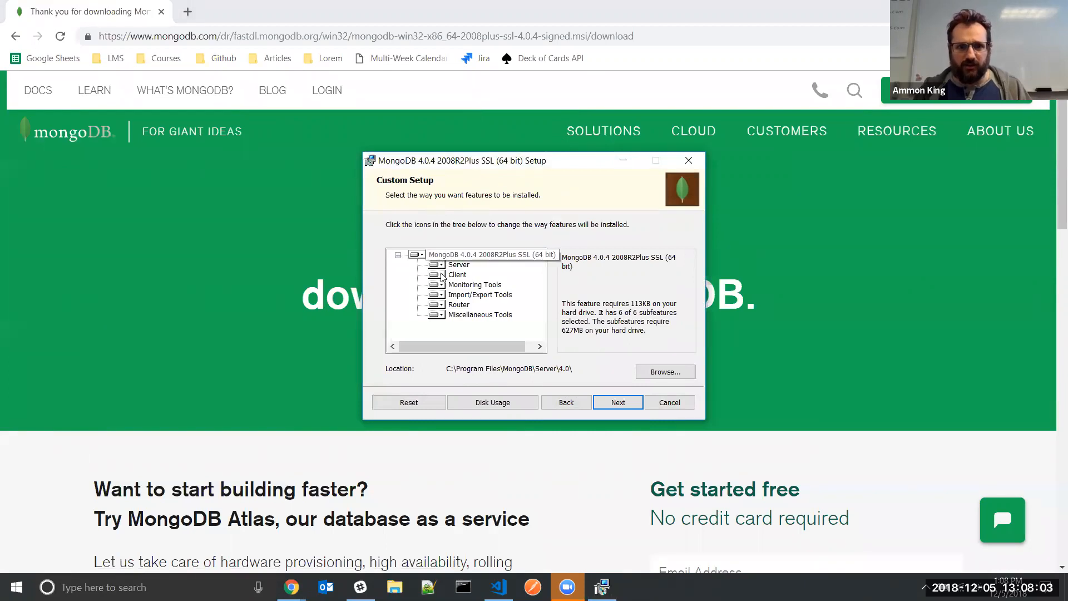
left_click(441, 266)
left_click(441, 266)
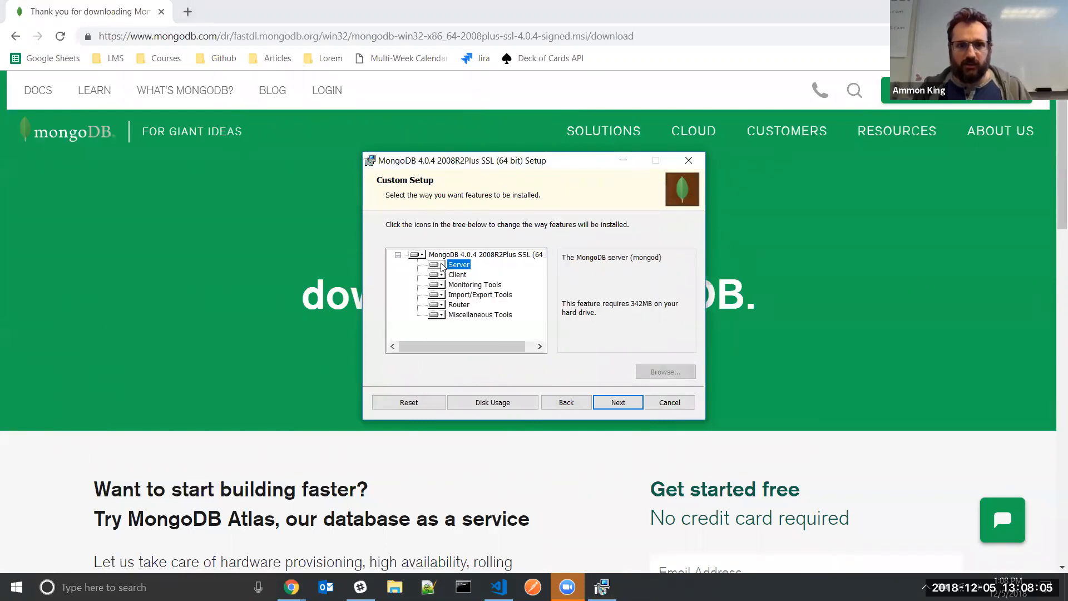
left_click(563, 402)
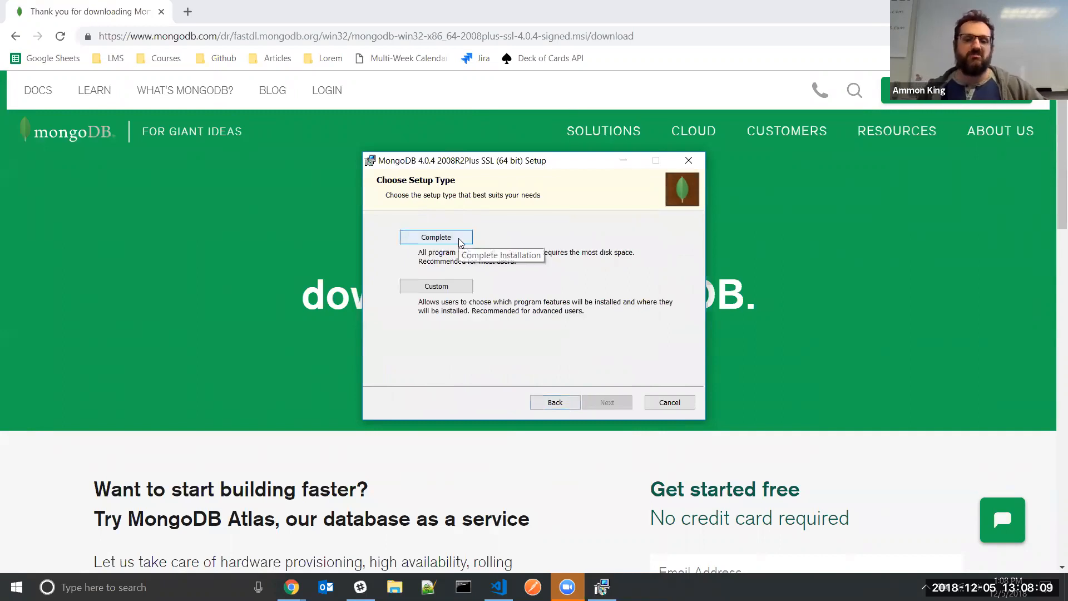
left_click(436, 286)
left_click(417, 255)
left_click(398, 255)
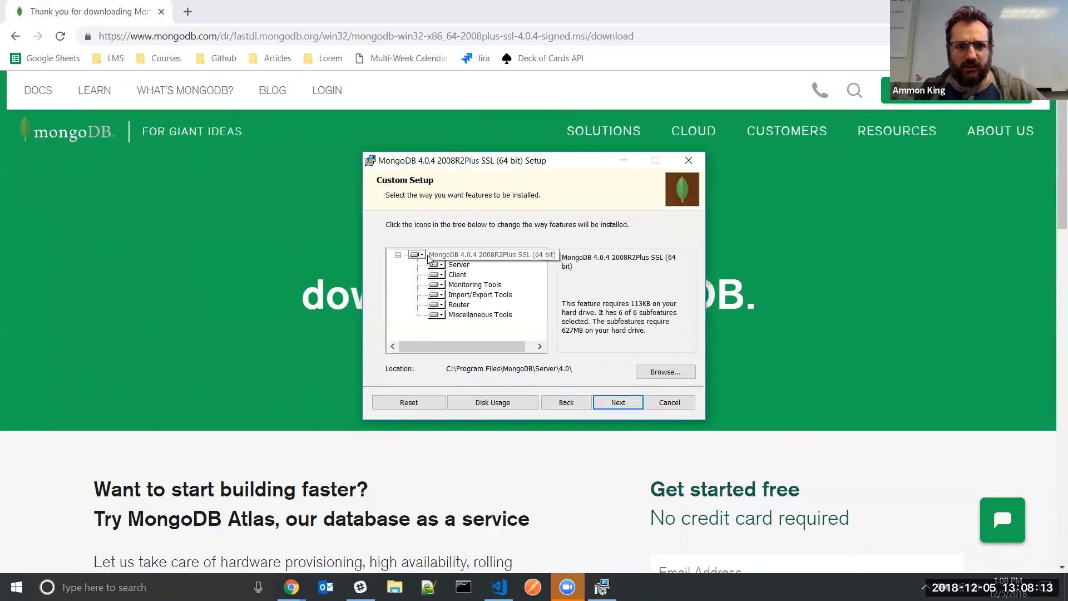
left_click(398, 255)
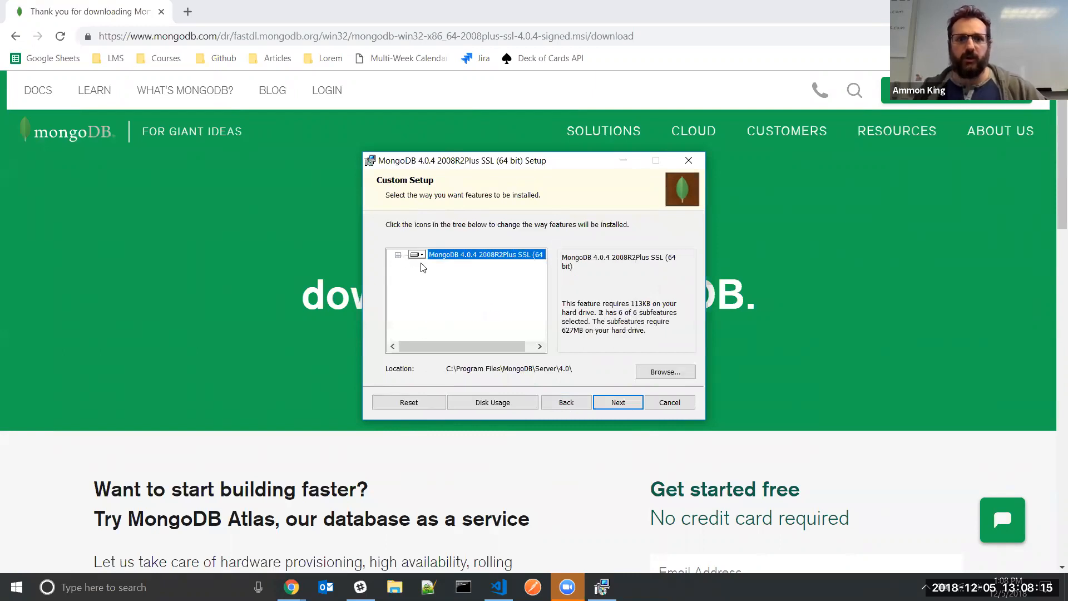
left_click(583, 406)
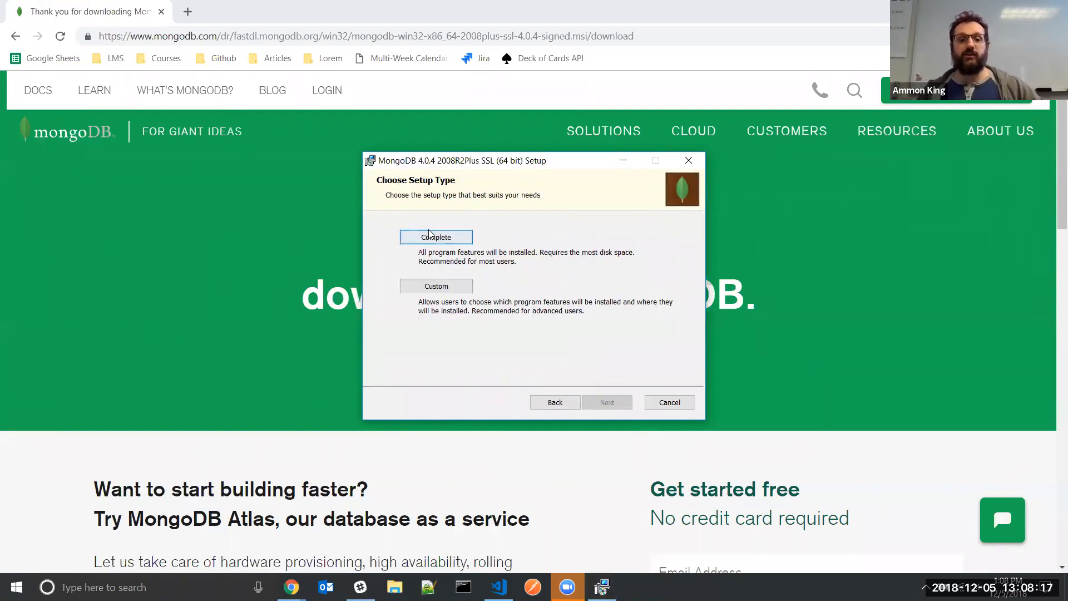
Choose Complete, turn off 'Install MongoD as a Service' and skip MongoDB Compass
left_click(434, 245)
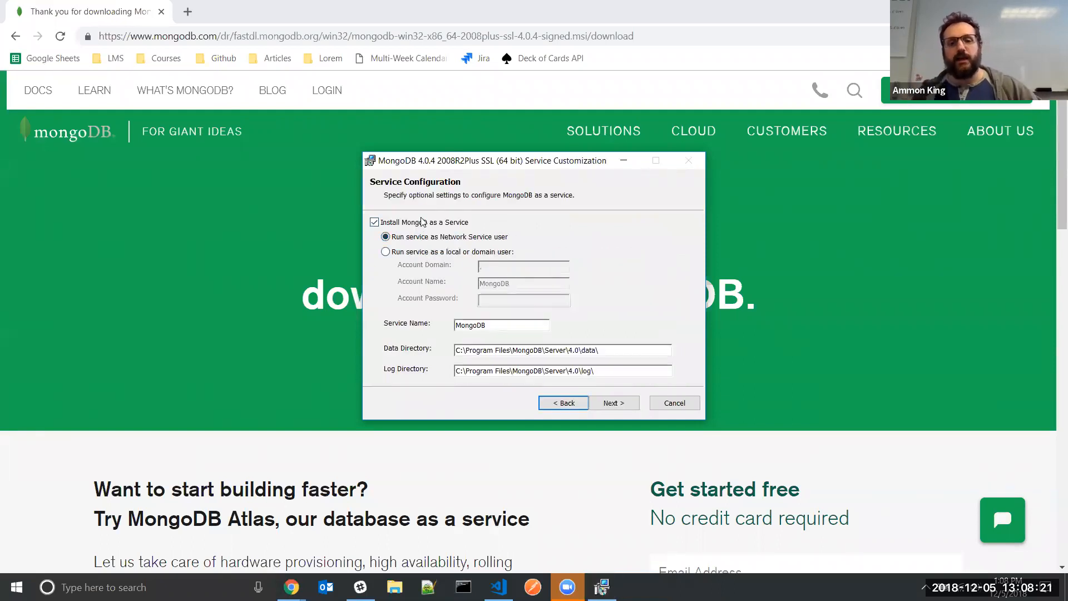
left_click(375, 222)
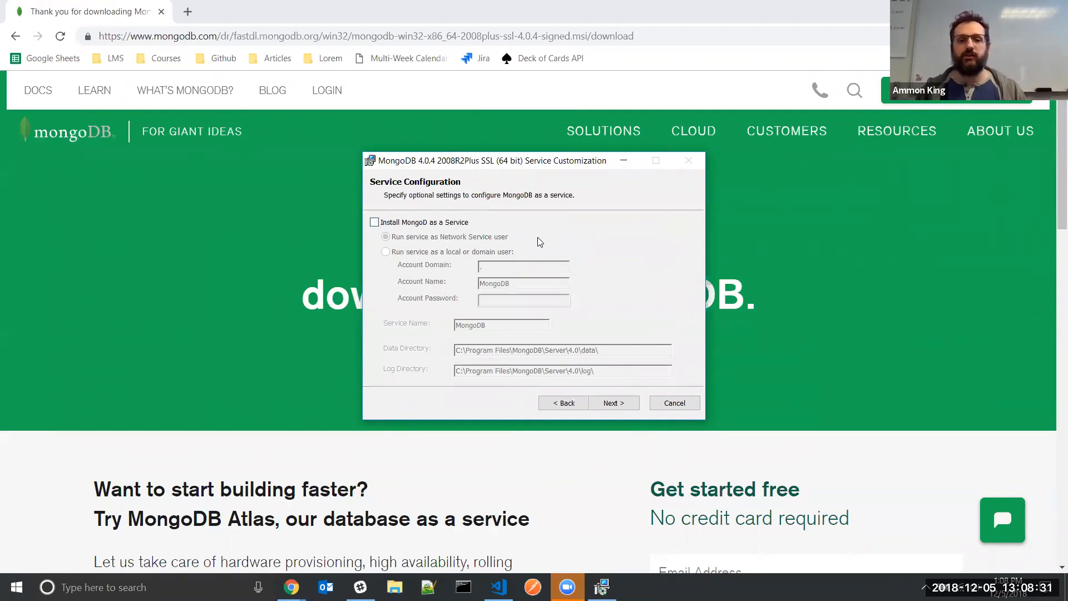
left_click(625, 399)
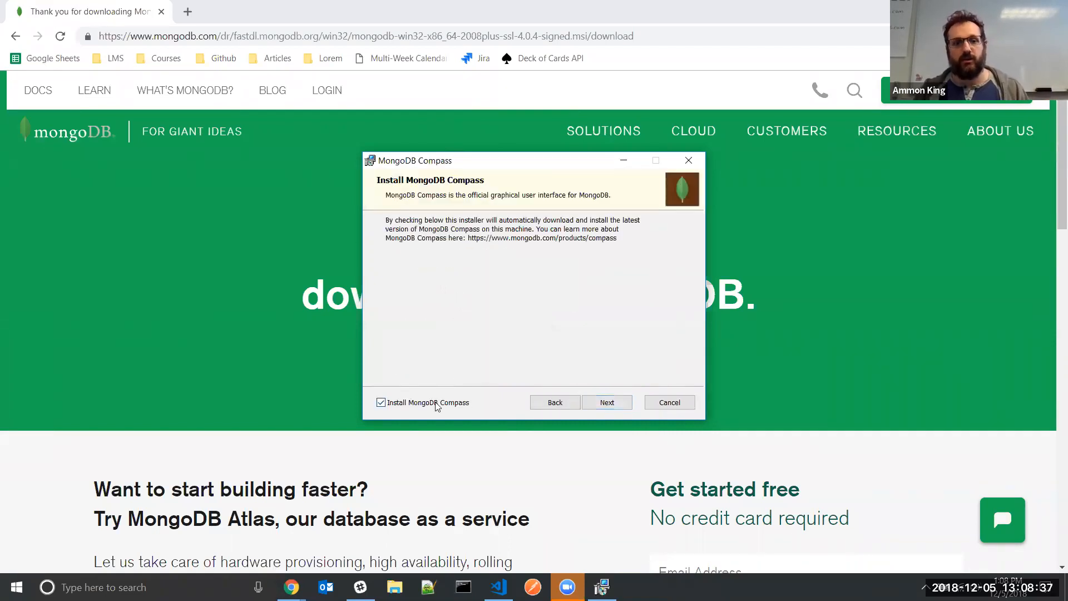
left_click(381, 403)
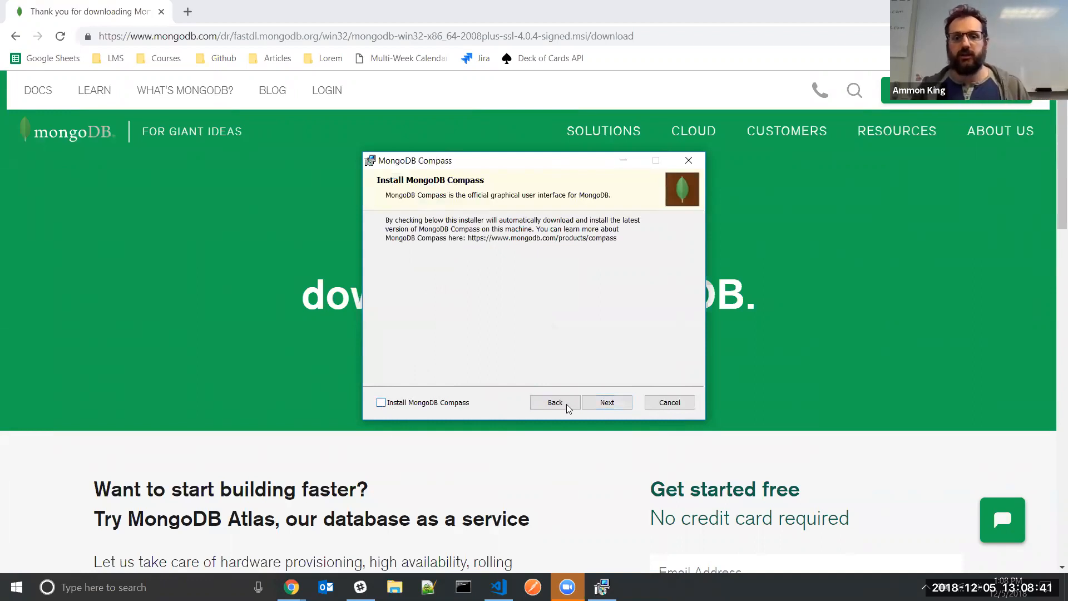
left_click(599, 403)
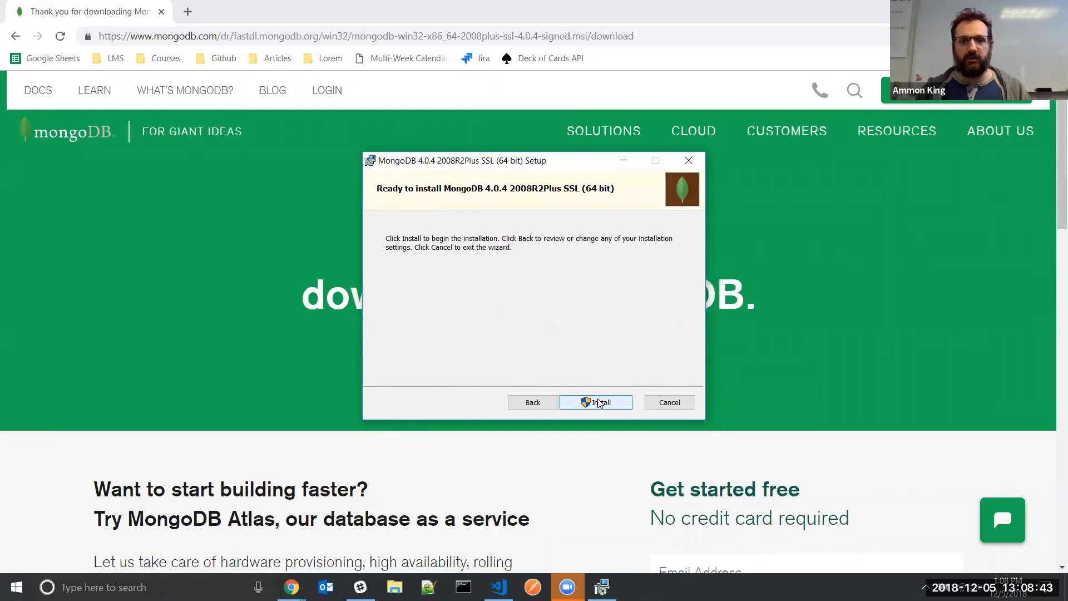
Start the MongoDB installation and close the MongoDB download browser window
left_click(595, 403)
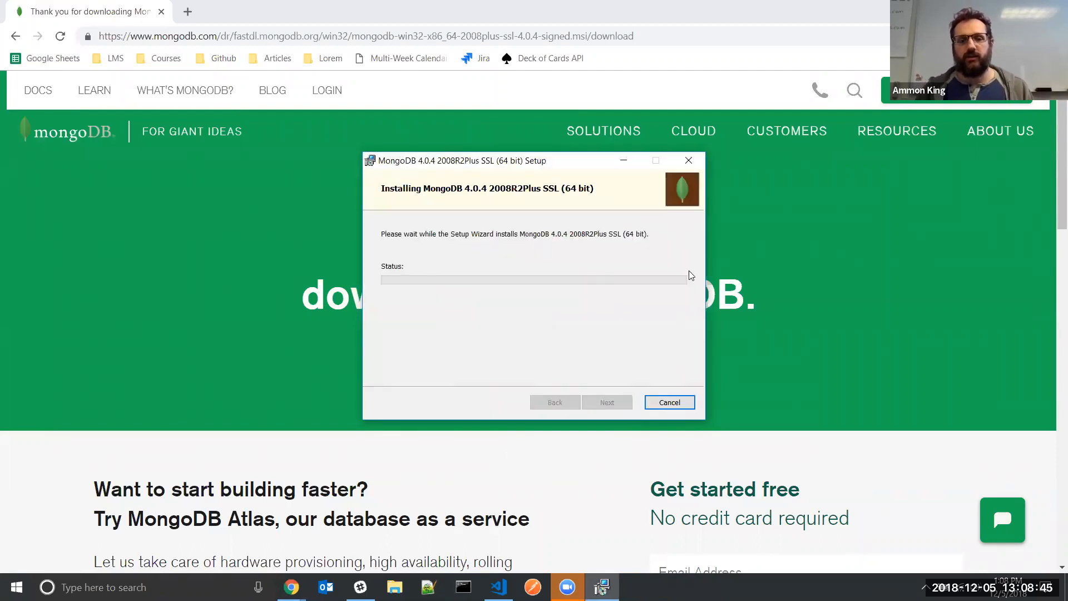
mouse_move(602, 587)
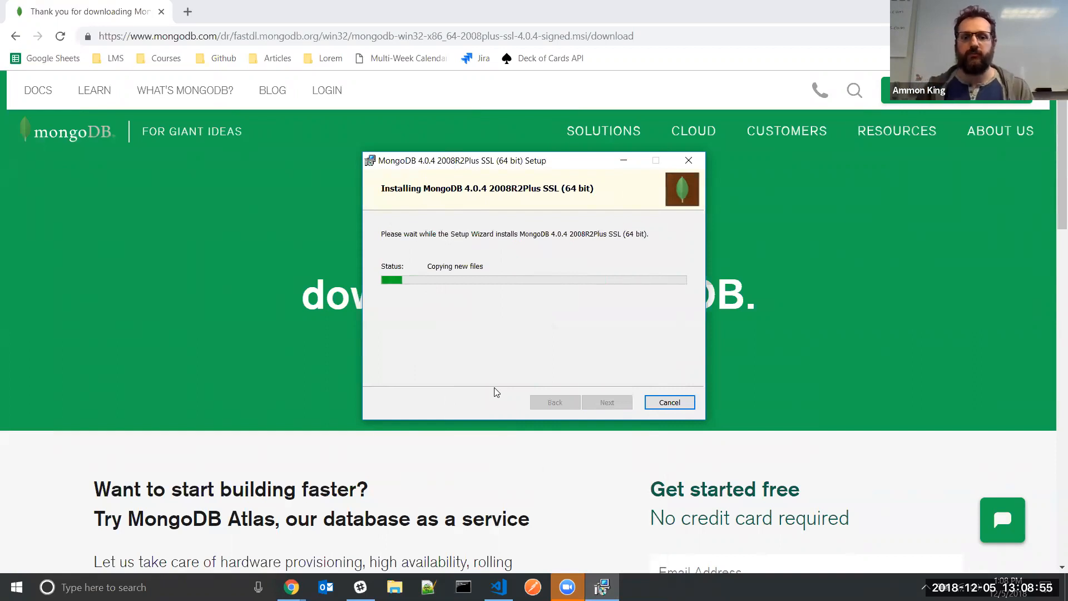
left_click(94, 4)
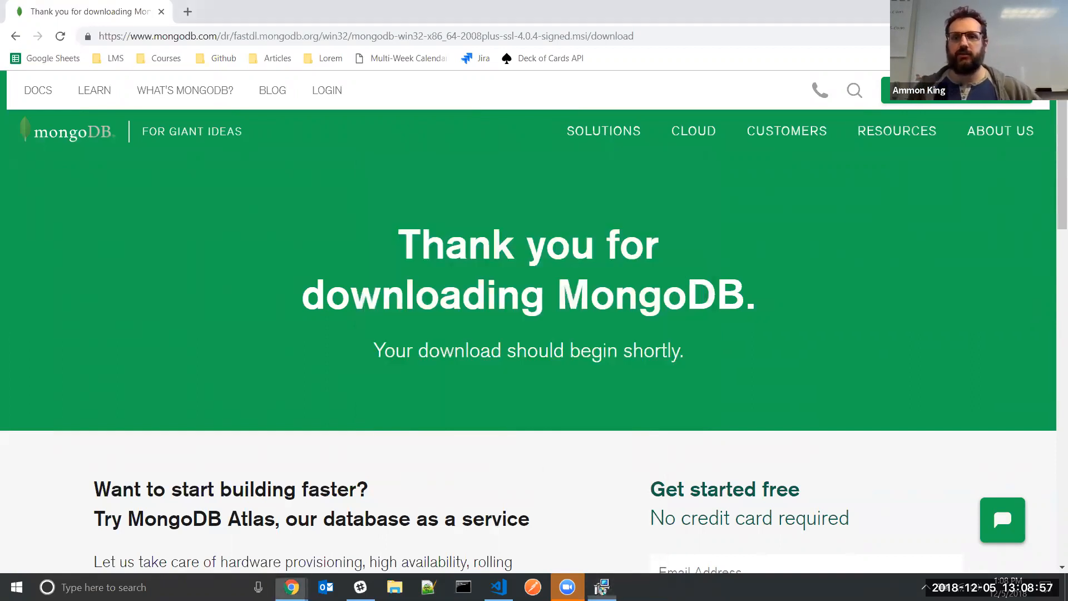
left_click(1055, 8)
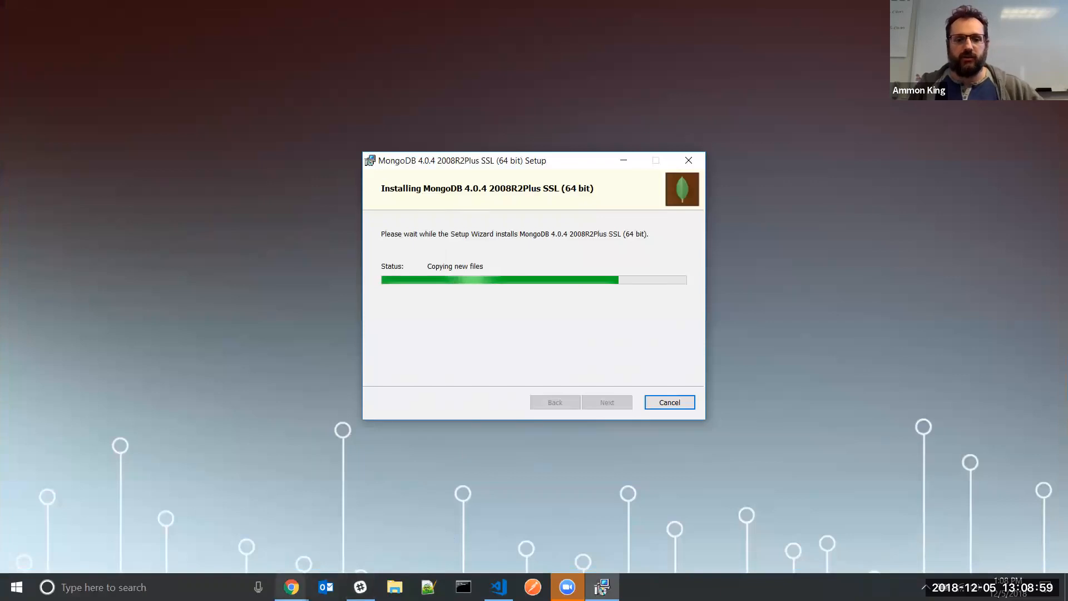
Bring the mLab ammon-workshop page forward and click Finish in the completed wizard
left_click(291, 587)
left_click(349, 510)
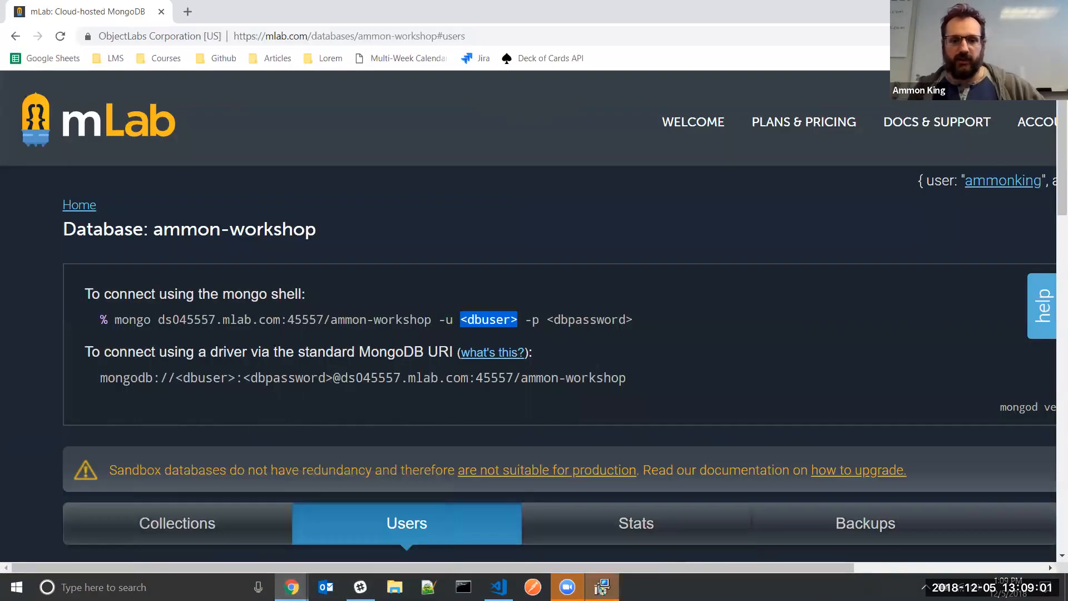
left_click(602, 586)
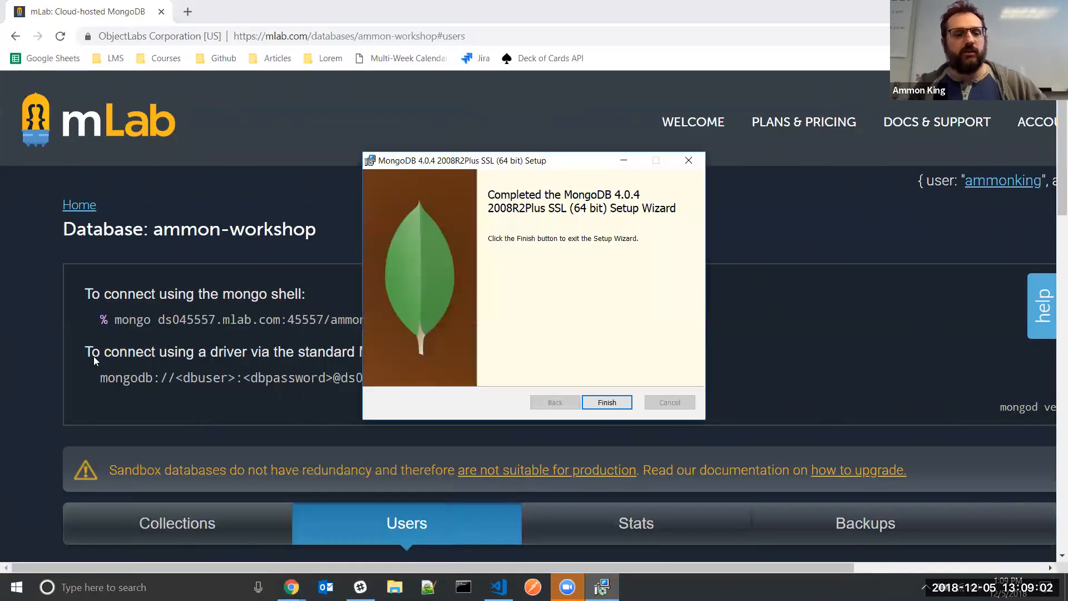
left_click(599, 405)
left_click(616, 323)
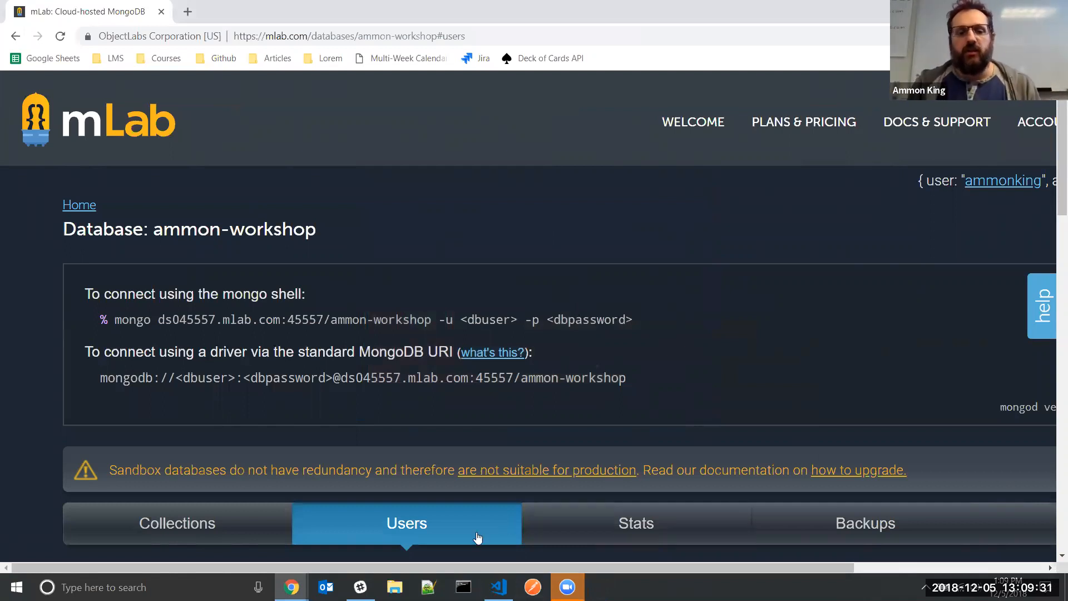
left_click(463, 587)
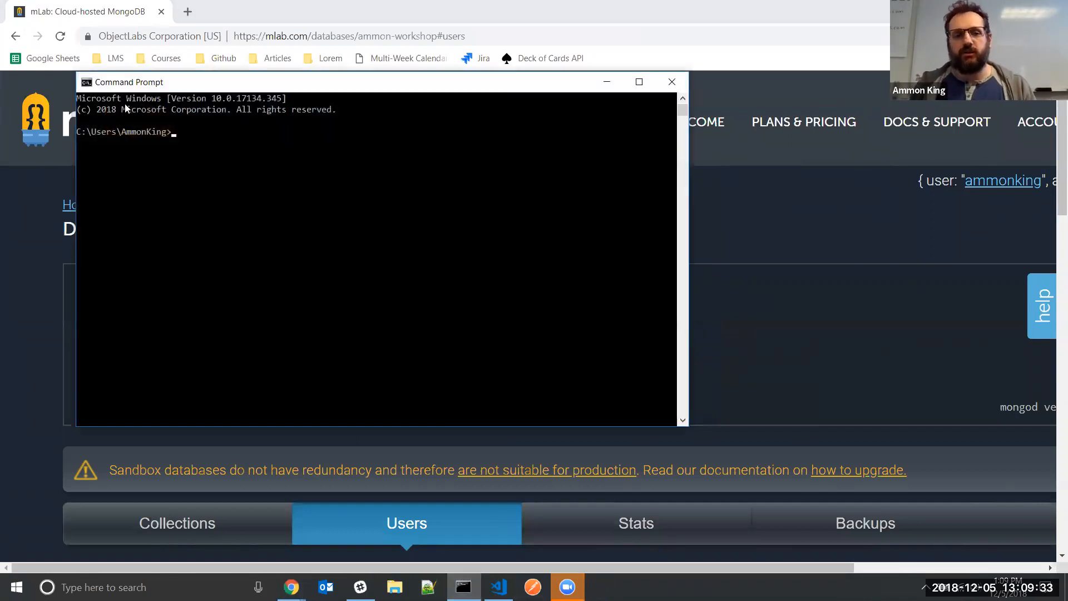
left_click(675, 83)
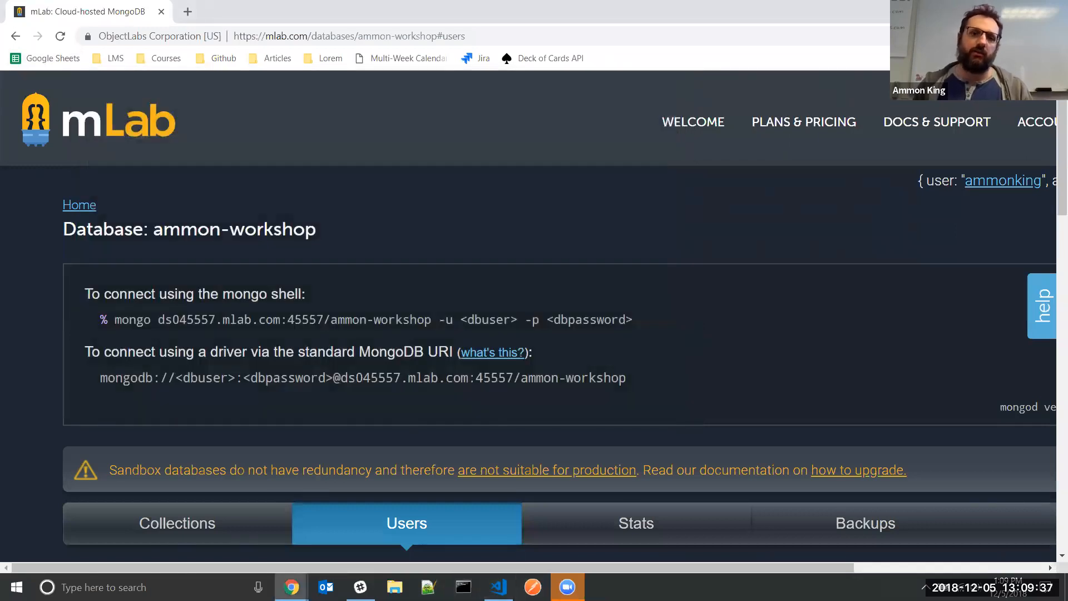
key("super+d")
Make a desktop folder named 'mongo queries' via New > Folder and open it with Code
right_click(509, 155)
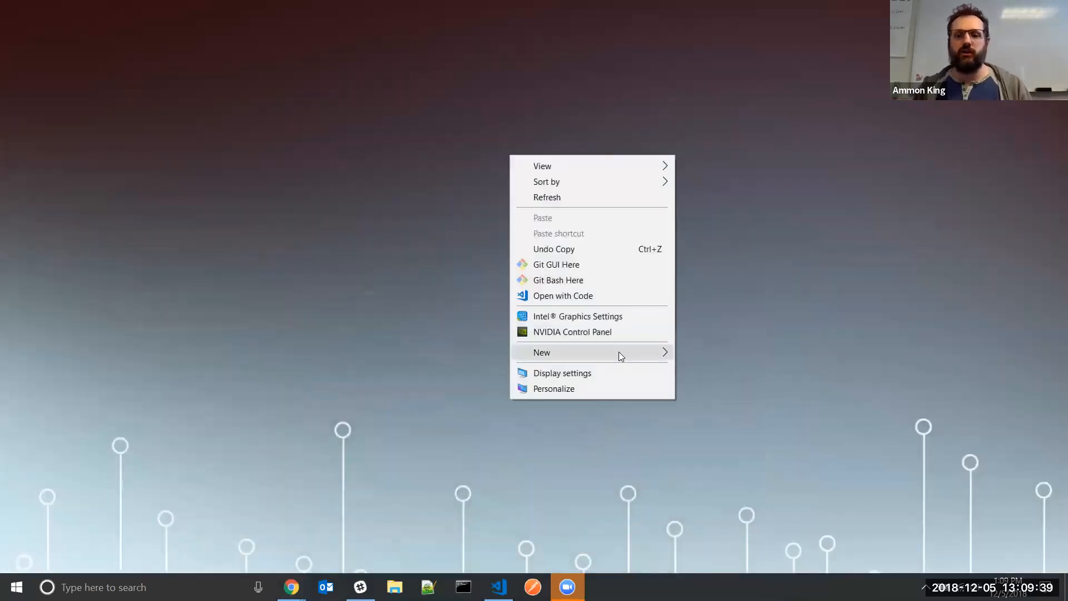
mouse_move(619, 354)
left_click(728, 352)
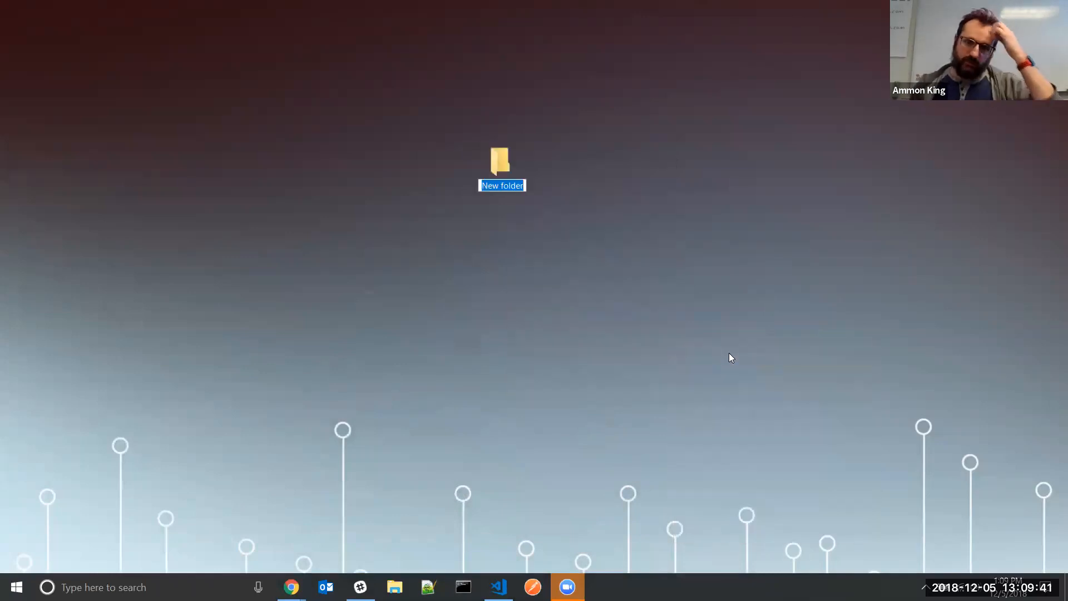
type("mongo")
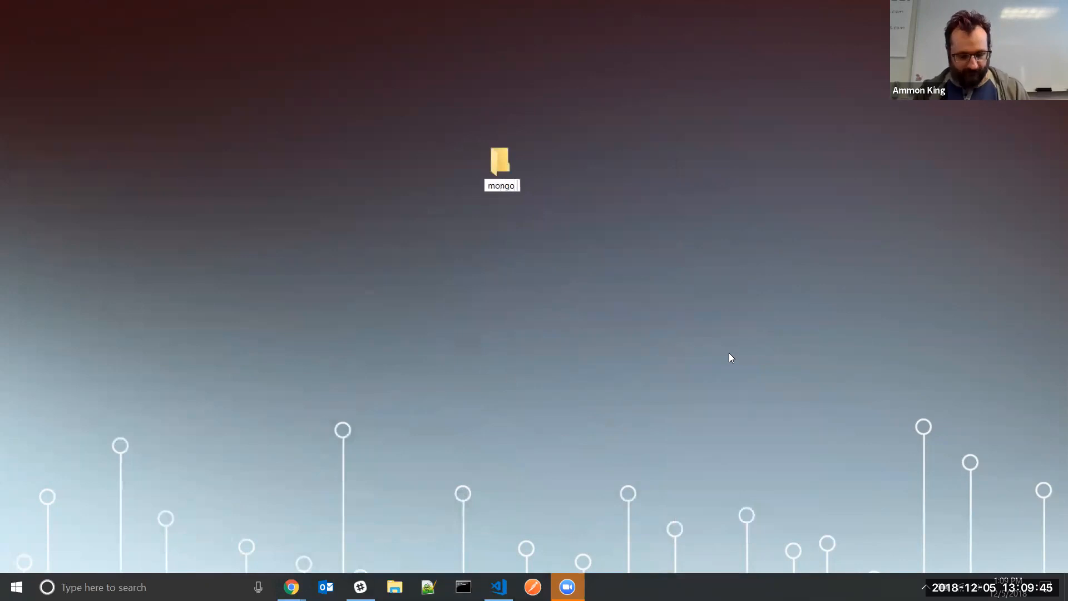
type(" queries")
key("Return")
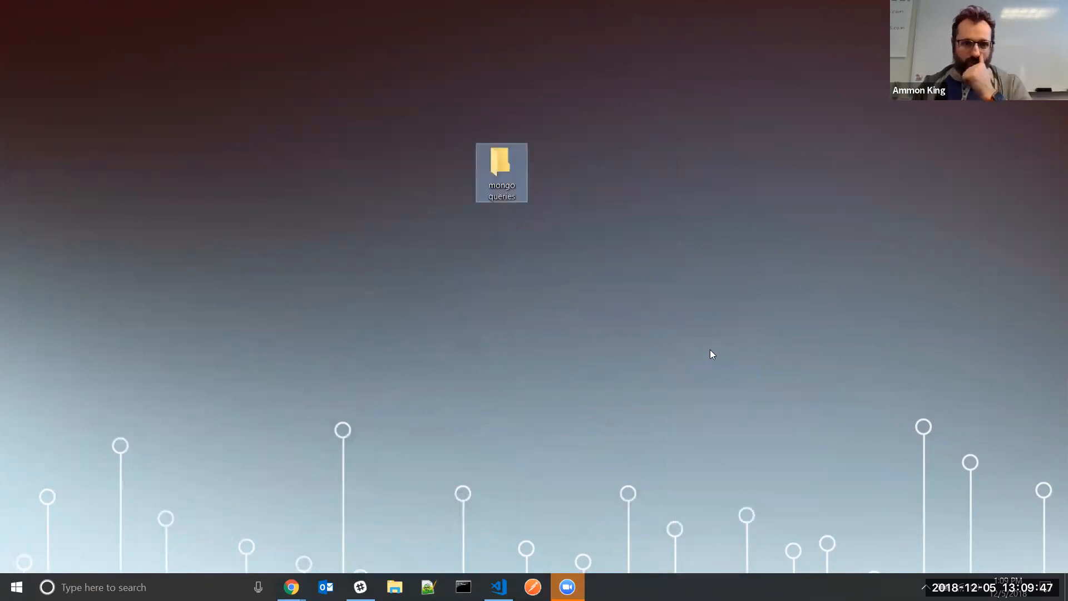
right_click(511, 171)
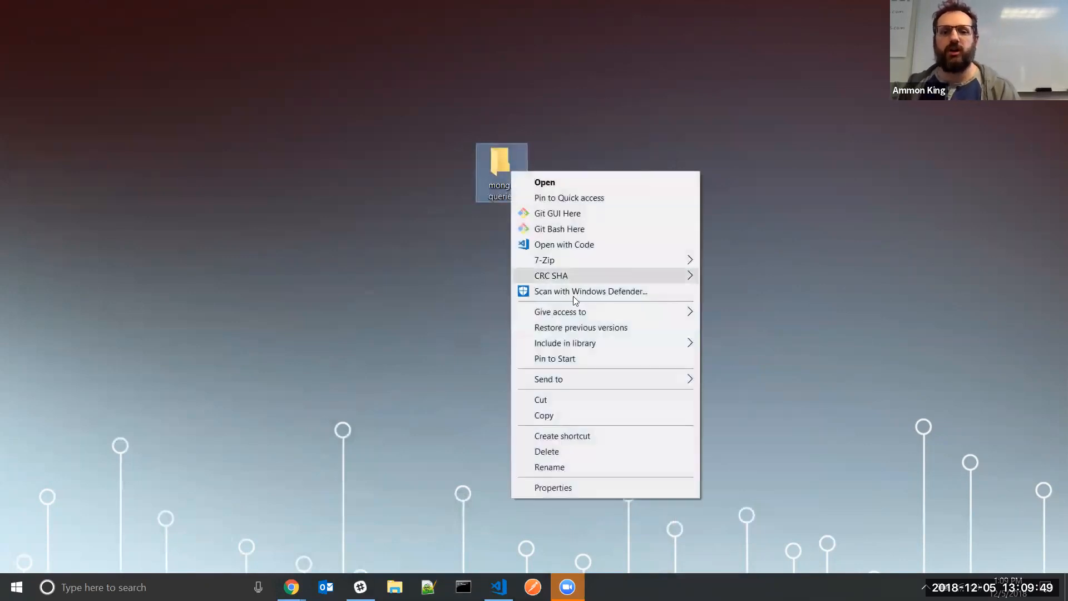
left_click(591, 246)
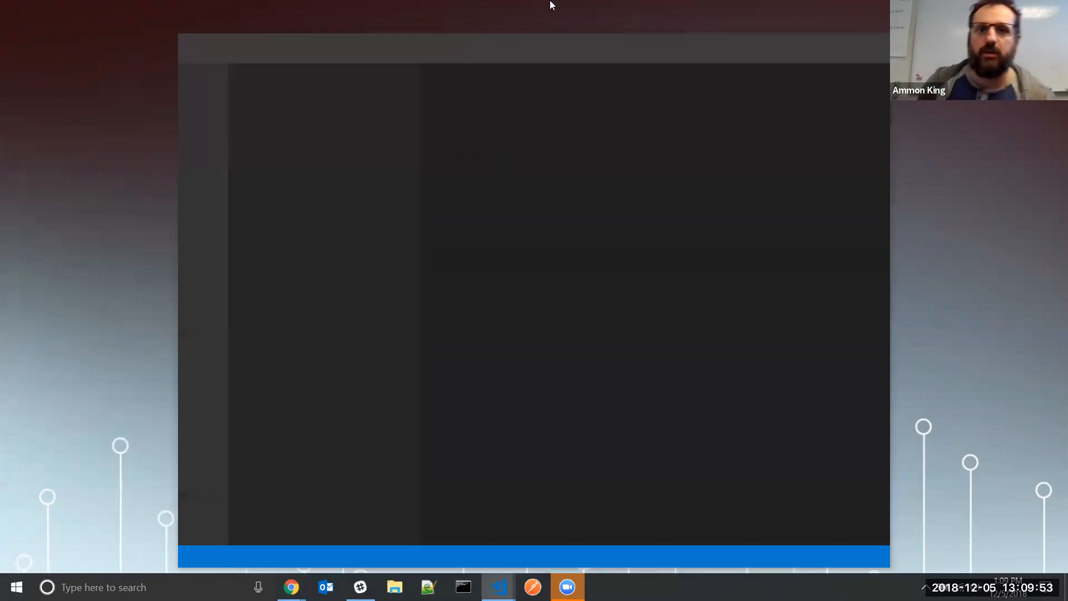
Maximize the VS Code window and open a bash terminal in the mongo queries folder
left_click_drag(639, 47, 550, 44)
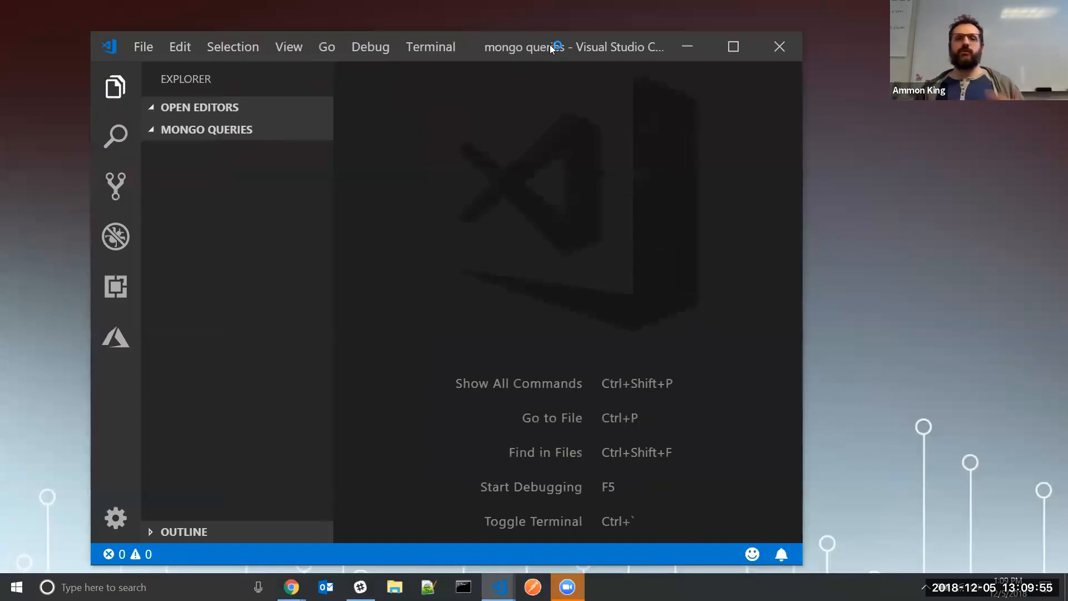
double_click(550, 44)
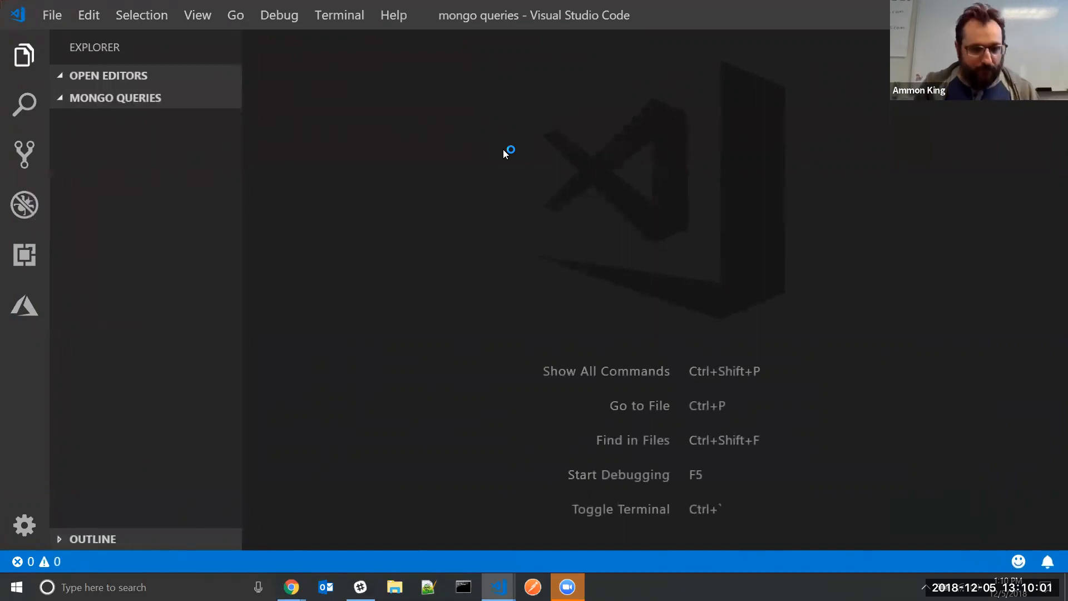
key("ctrl+grave")
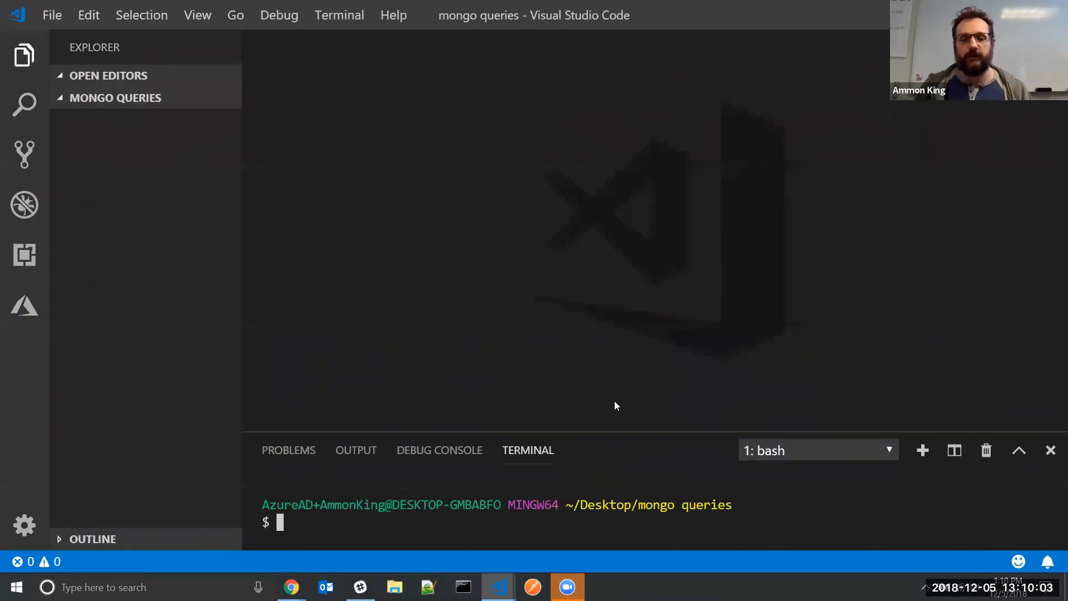
Adjust the terminal panel to a comfortable height and return focus to the editor
left_click_drag(616, 431, 656, 323)
left_click(774, 346)
left_click(766, 472)
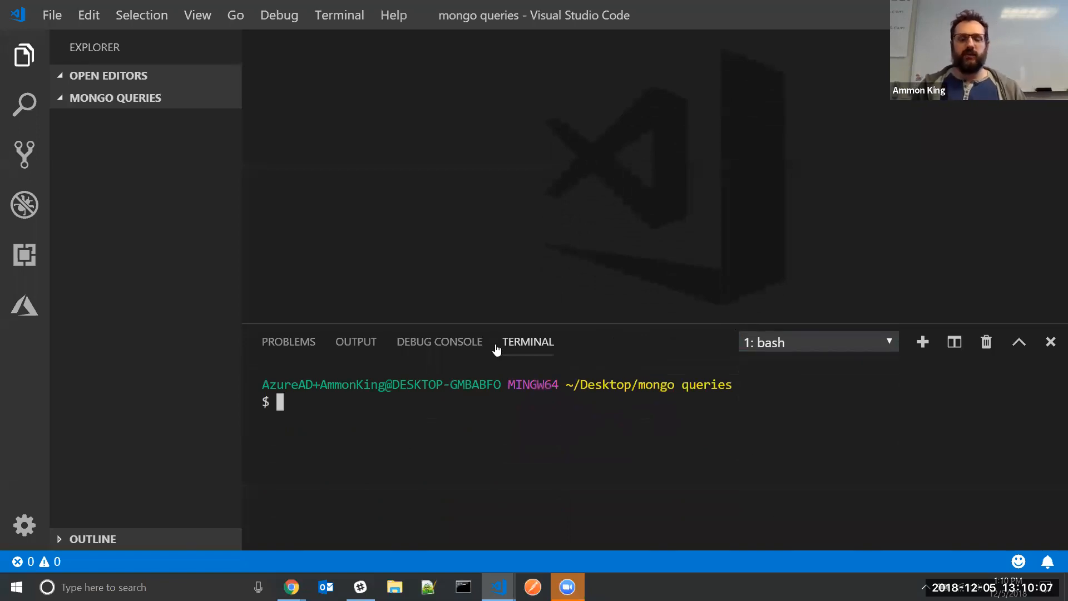
left_click_drag(518, 322, 517, 401)
left_click(402, 255)
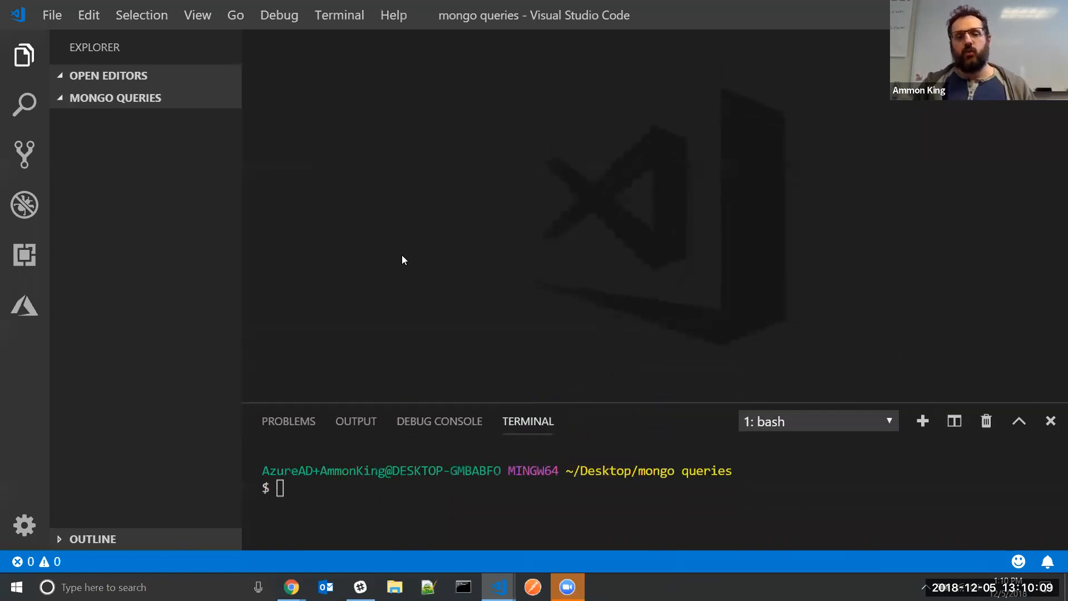
Create queries.txt in the mongo queries folder, then bring the mLab ammon-workshop page forward
right_click(118, 200)
left_click(155, 217)
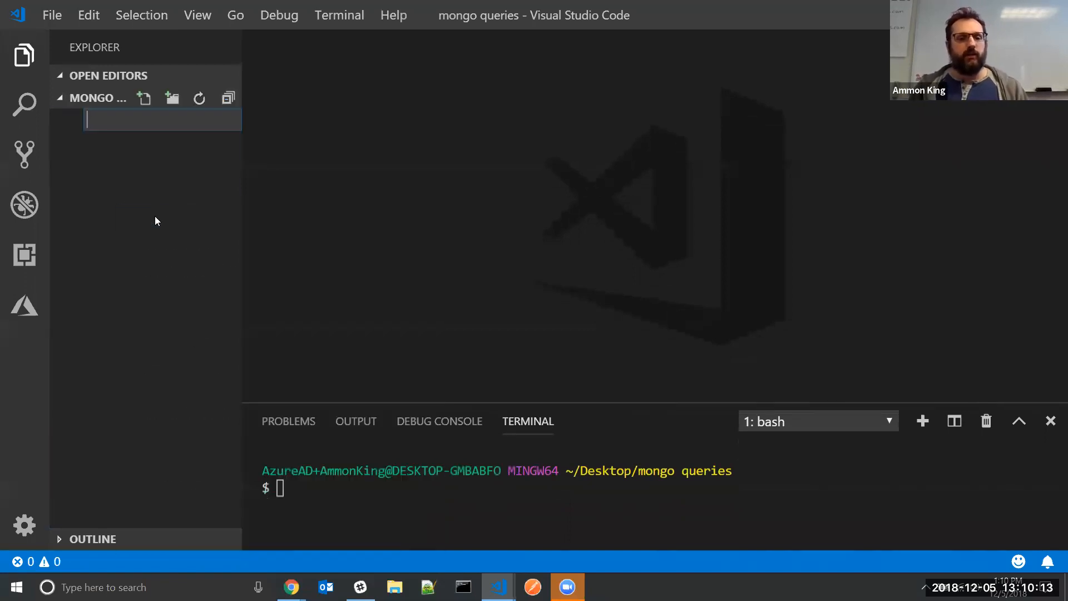
type("queries.txgt")
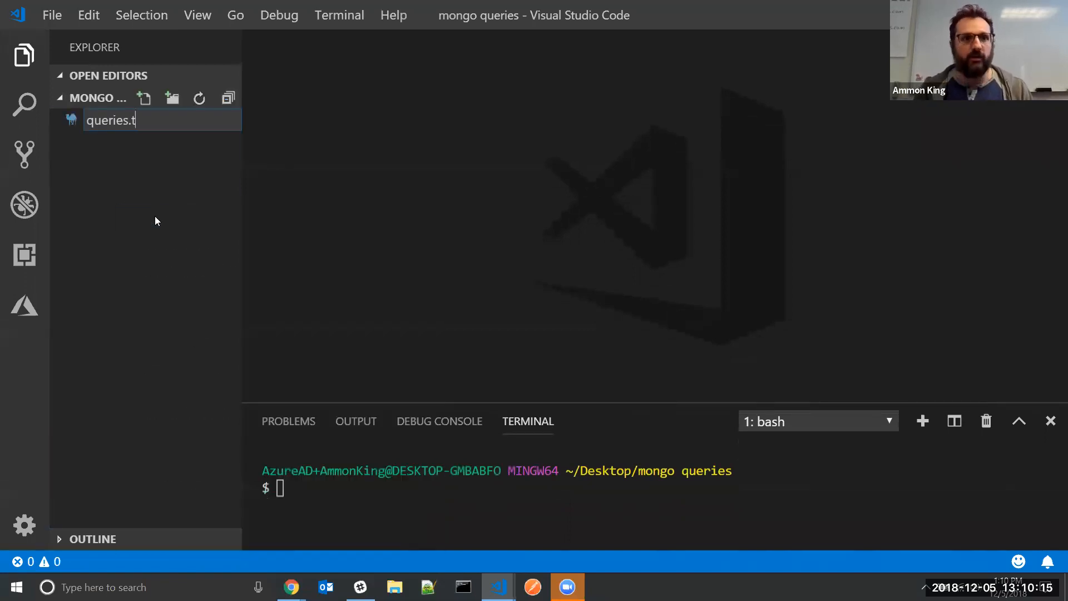
key("BackSpace")
key("BackSpace")
type("t")
key("Return")
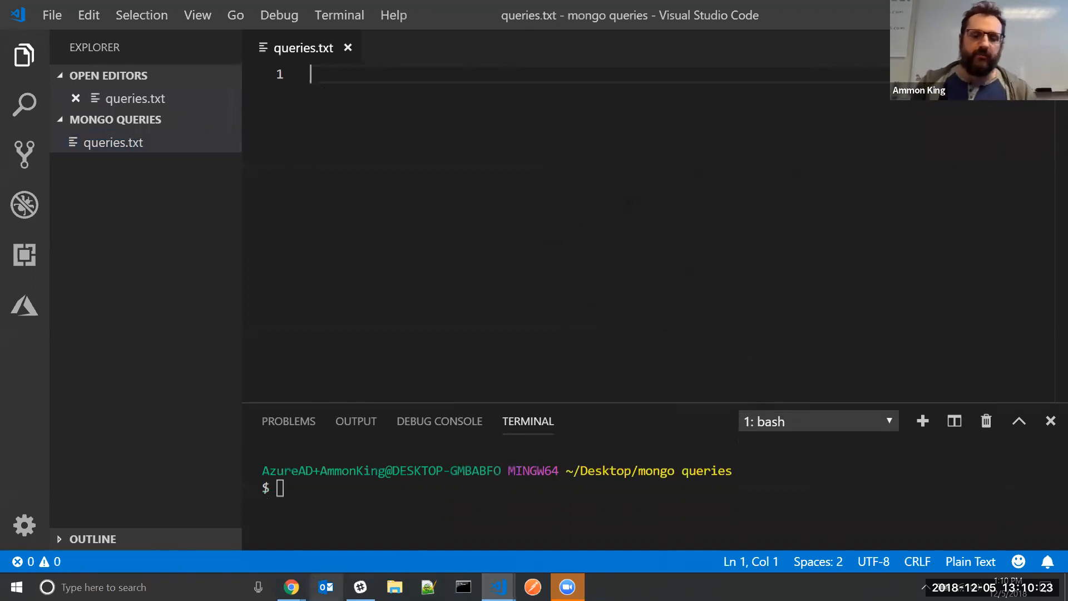
mouse_move(292, 585)
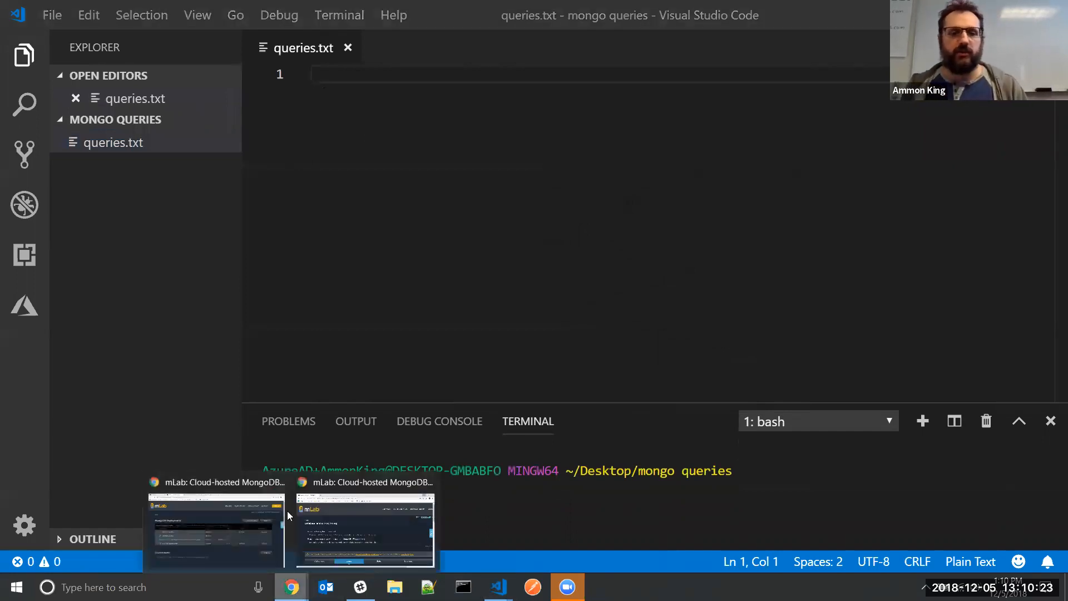
left_click(336, 535)
Copy the mongo shell command for ds045557.mlab.com:45557/ammon-workshop and return to VS Code
left_click_drag(694, 336, 100, 319)
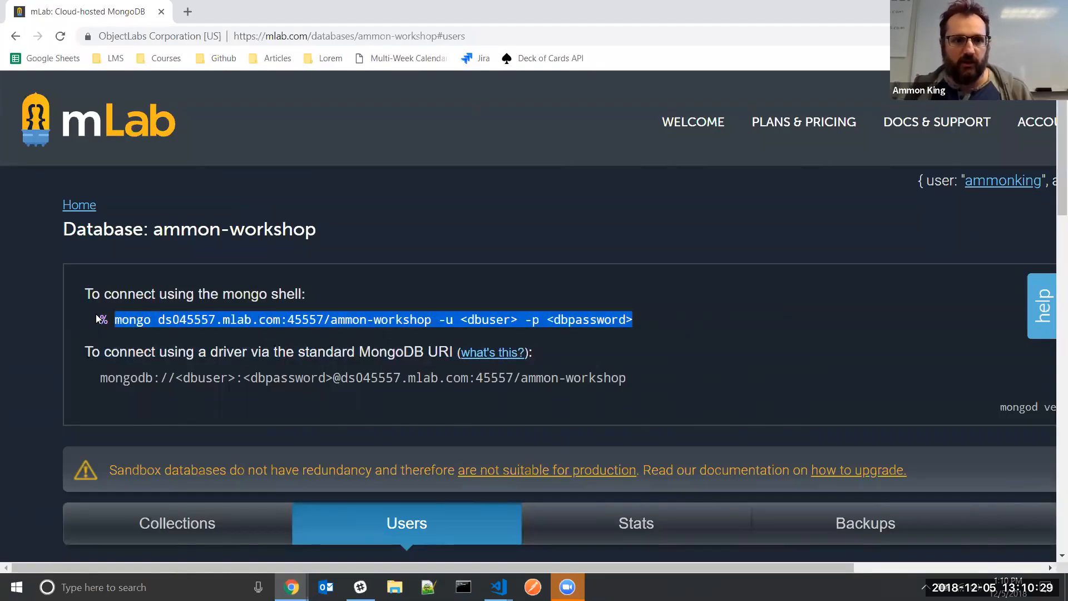
left_click(127, 321)
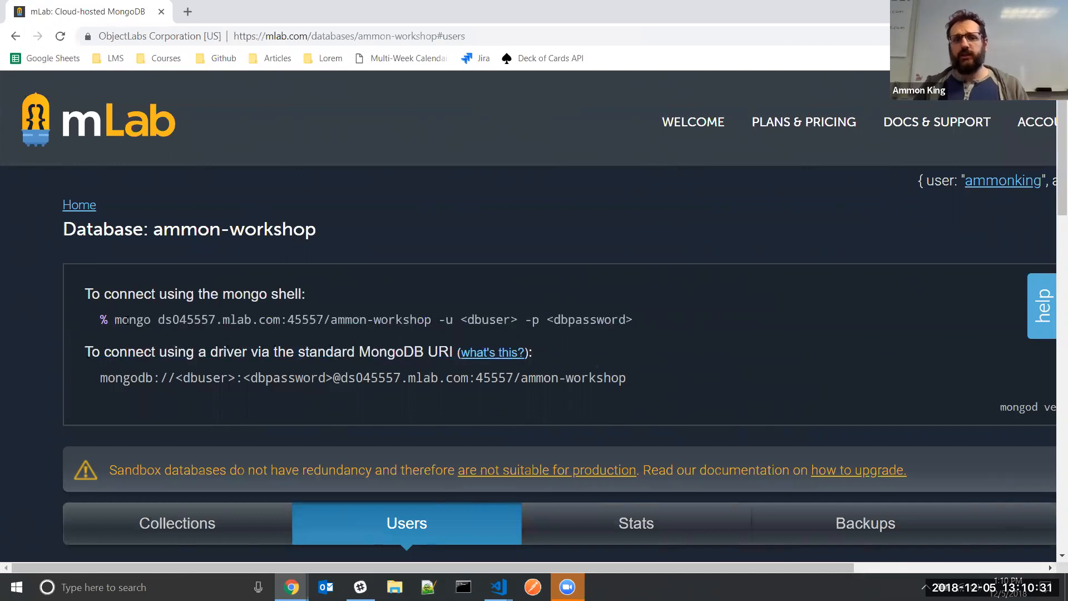
left_click_drag(117, 319, 650, 324)
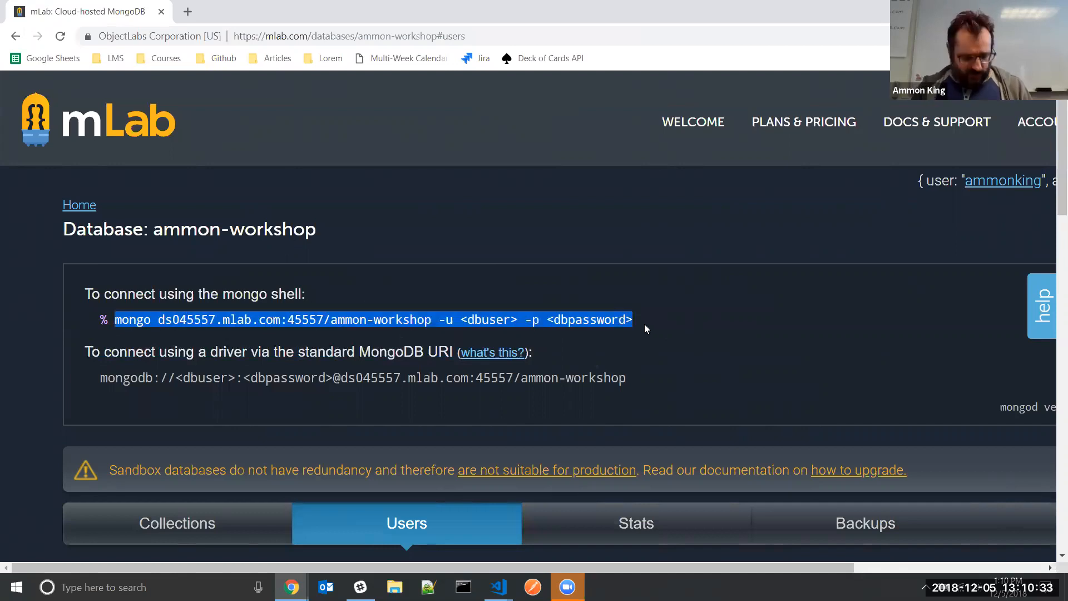
key("alt+Tab")
Paste the connection command into queries.txt, replace the user and password placeholders, and save
key("ctrl+v")
key("ctrl+s")
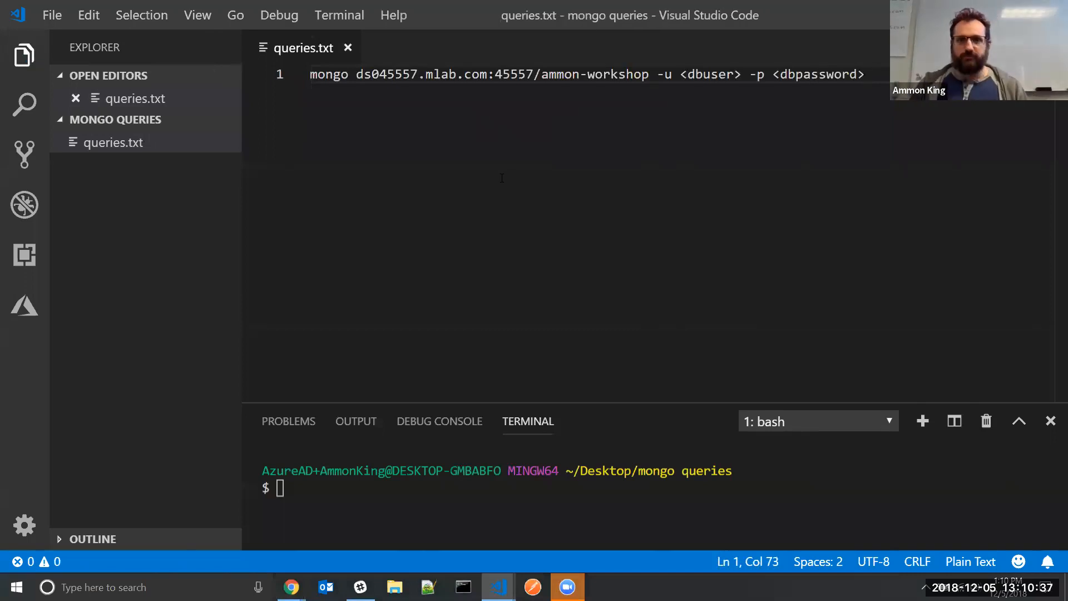
left_click(759, 74)
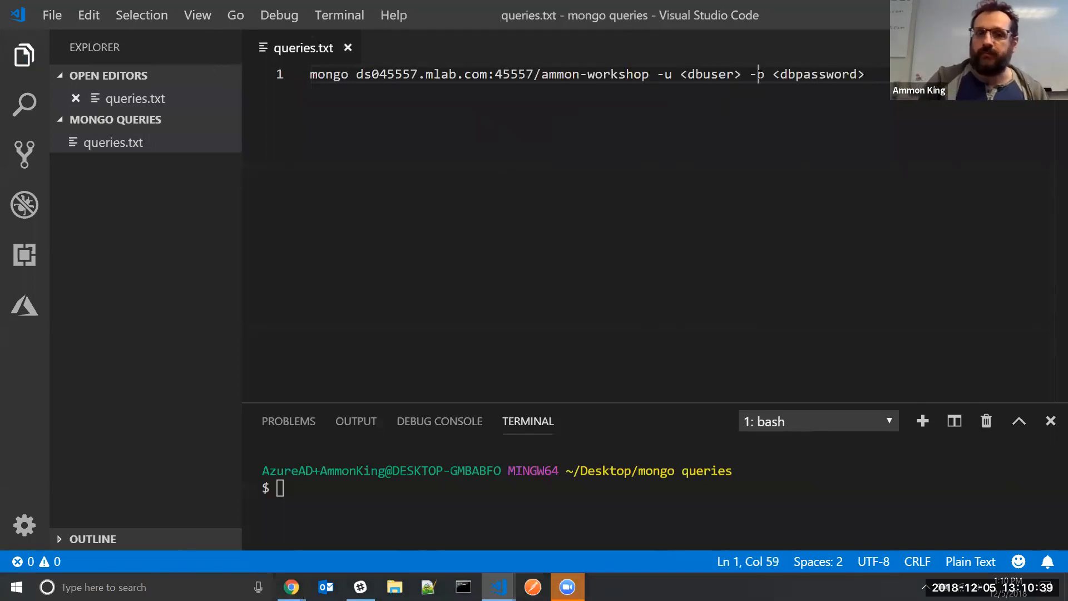
left_click_drag(683, 74, 744, 72)
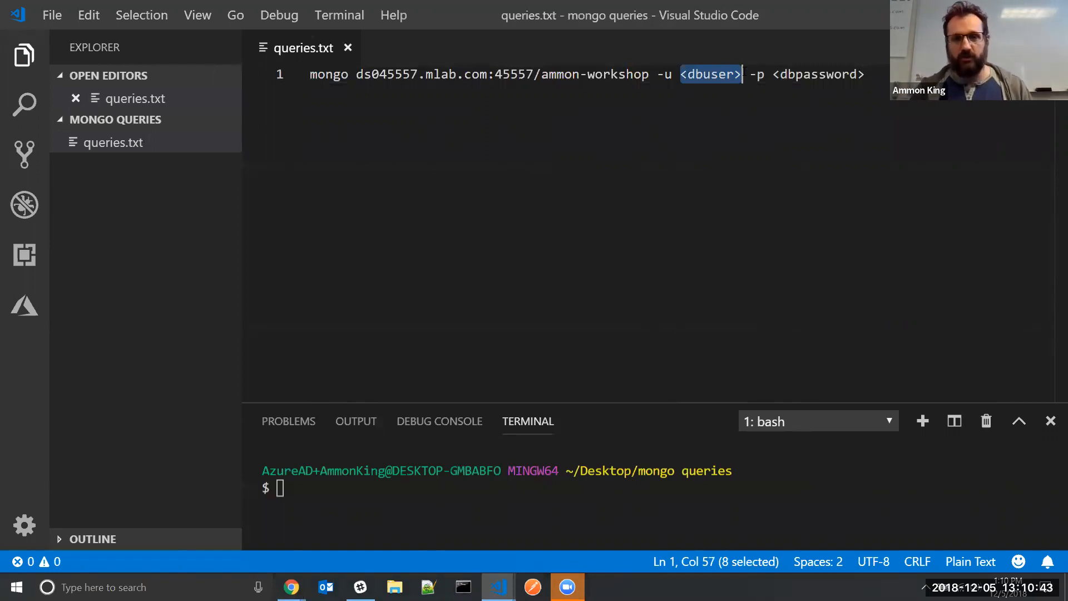
type("ammon")
key("Right")
key("Right")
key("Right")
left_click_drag(750, 73, 845, 71)
type("password1")
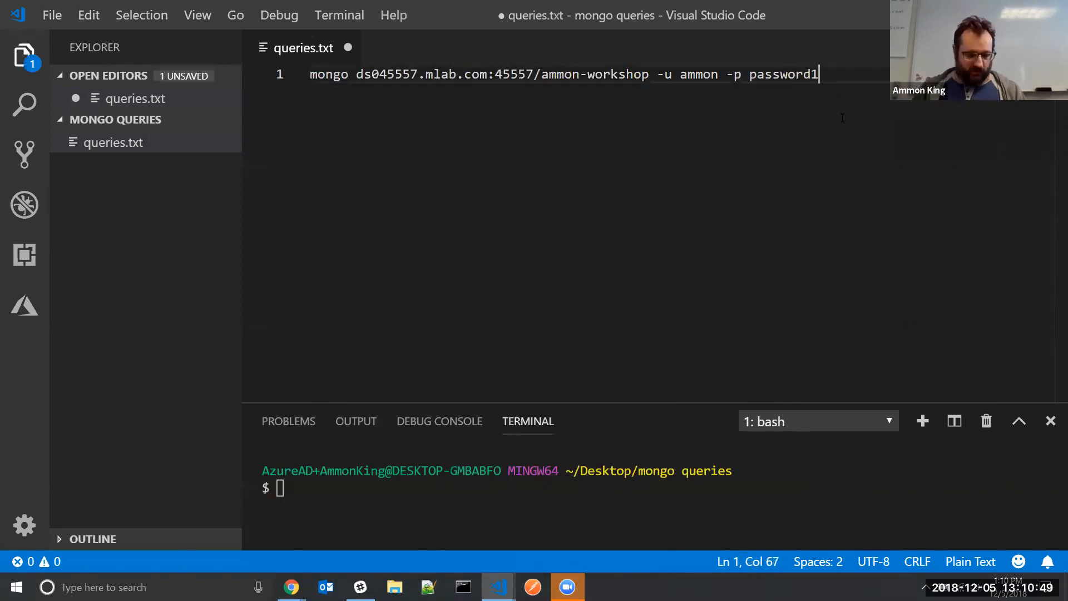
key("ctrl+s")
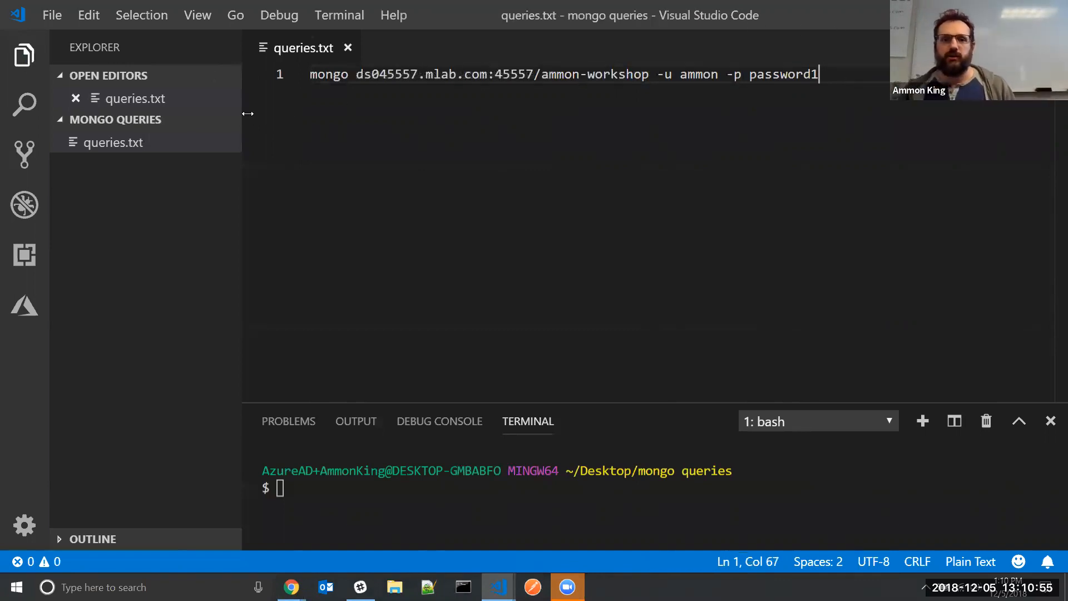
Run the saved connection command in the terminal to connect the mongo shell to ammon-workshop
left_click_drag(820, 76, 246, 73)
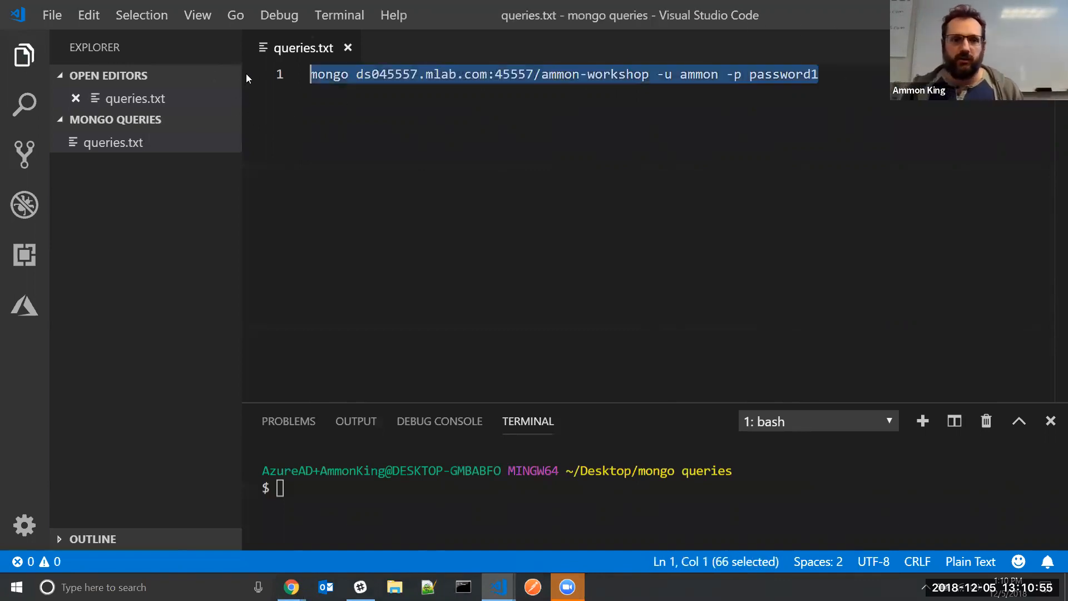
left_click(759, 511)
key("ctrl+v")
key("Return")
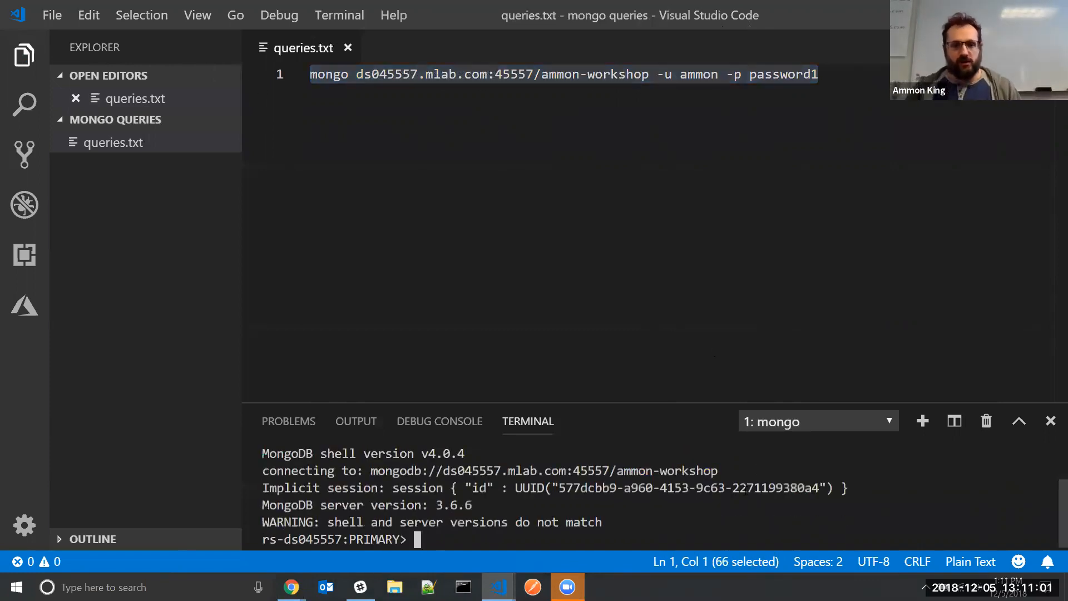
Enlarge the terminal and clear the accidentally re-pasted command from the mongo prompt
left_click_drag(694, 400, 692, 226)
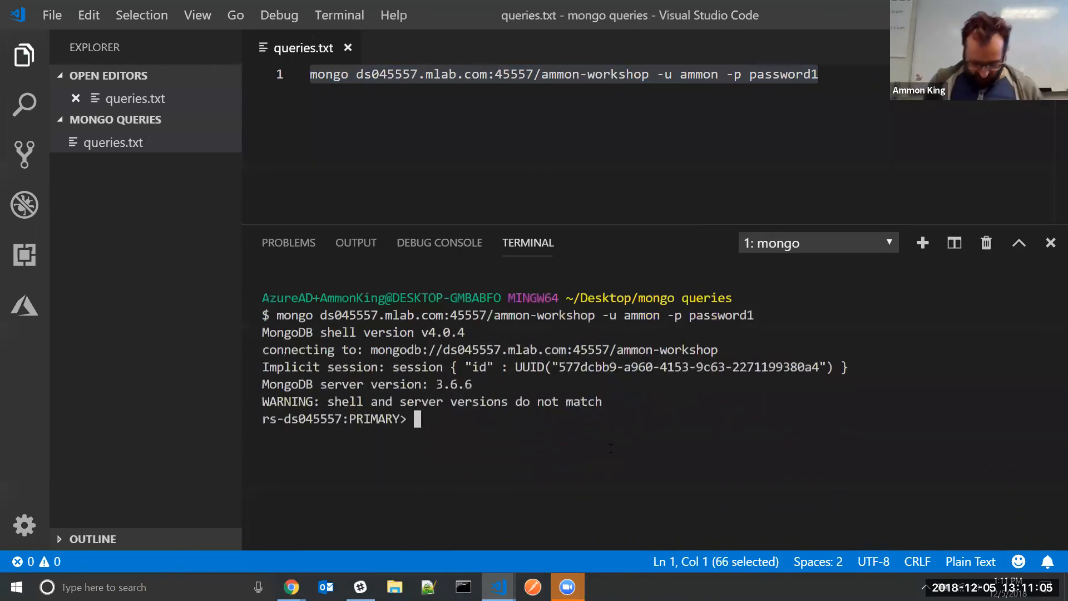
key("ctrl+v")
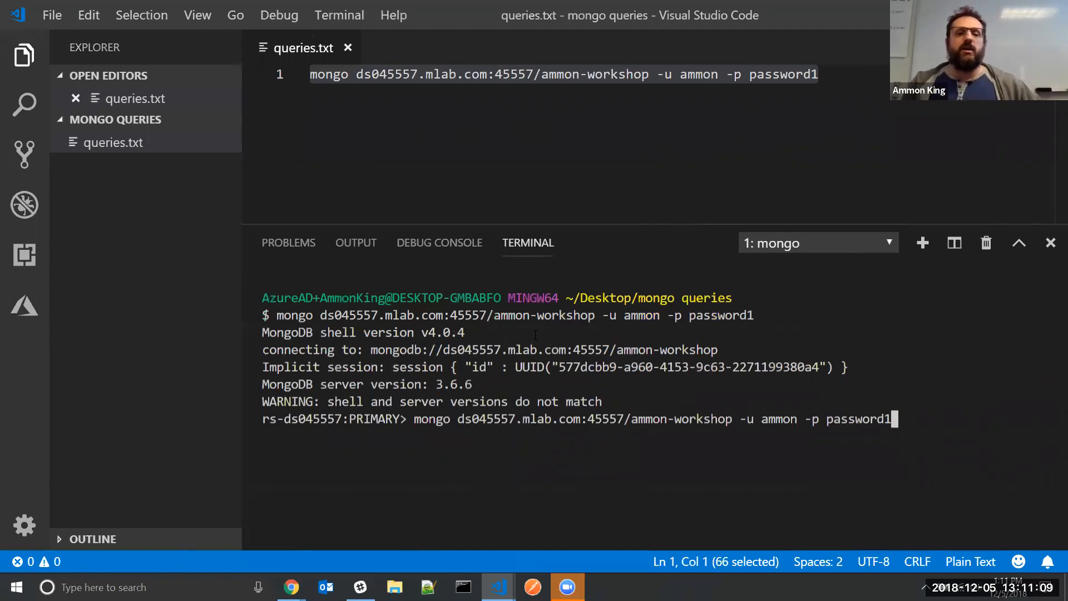
left_click_drag(534, 335, 317, 367)
left_click(322, 380)
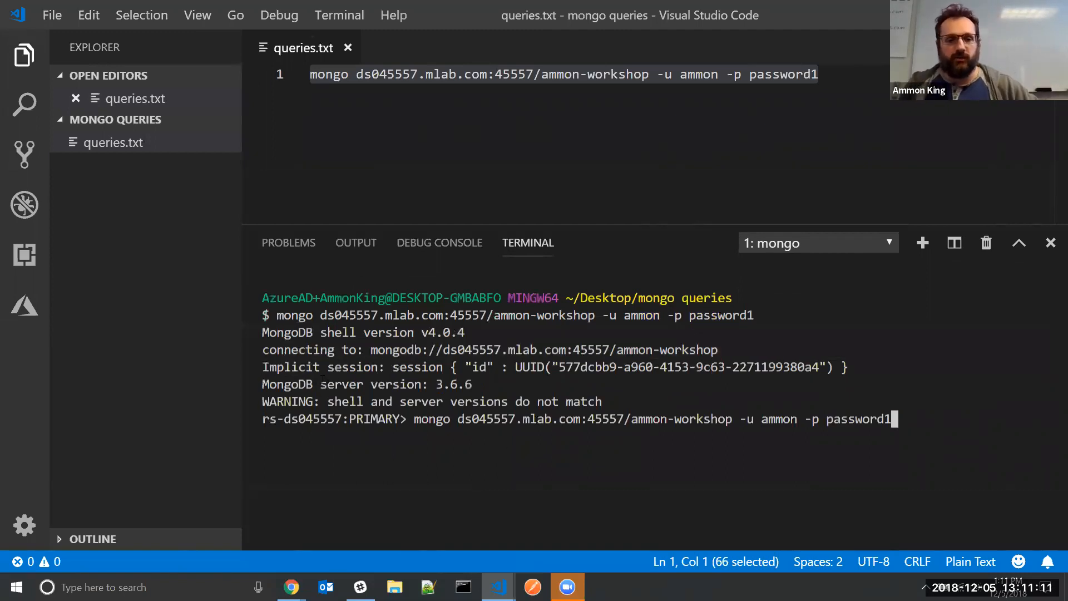
left_click_drag(950, 428, 719, 424)
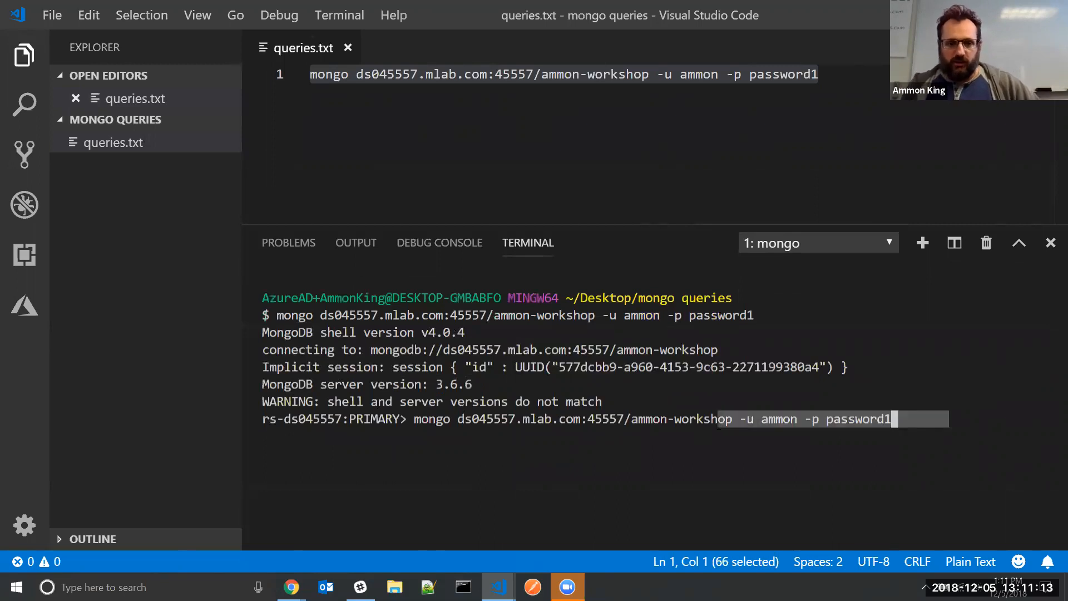
key("BackSpace")
key("BackSpace")
key("BackSpace")
key("BackSpace")
key("BackSpace")
key("BackSpace")
key("BackSpace")
key("BackSpace")
key("BackSpace")
key("BackSpace")
key("BackSpace")
key("BackSpace")
key("BackSpace")
key("BackSpace")
key("BackSpace")
key("BackSpace")
key("BackSpace")
key("BackSpace")
key("BackSpace")
key("BackSpace")
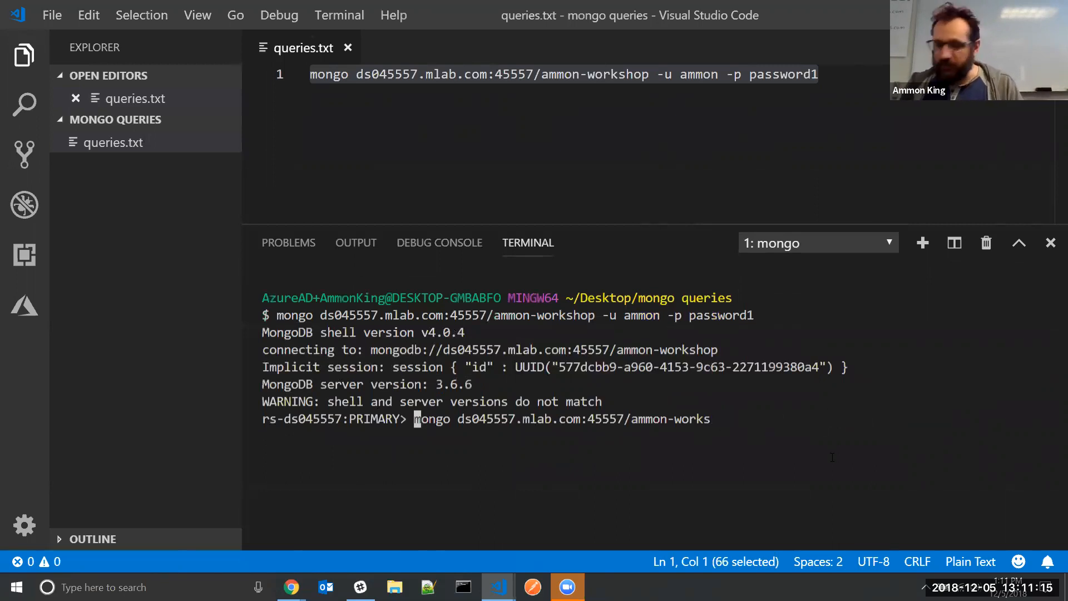
key("BackSpace")
key("BackSpace")
key("BackSpace")
key("BackSpace")
key("BackSpace")
key("BackSpace")
key("BackSpace")
key("BackSpace")
key("BackSpace")
key("BackSpace")
key("BackSpace")
key("BackSpace")
key("BackSpace")
key("BackSpace")
key("BackSpace")
key("BackSpace")
key("BackSpace")
key("BackSpace")
key("BackSpace")
key("BackSpace")
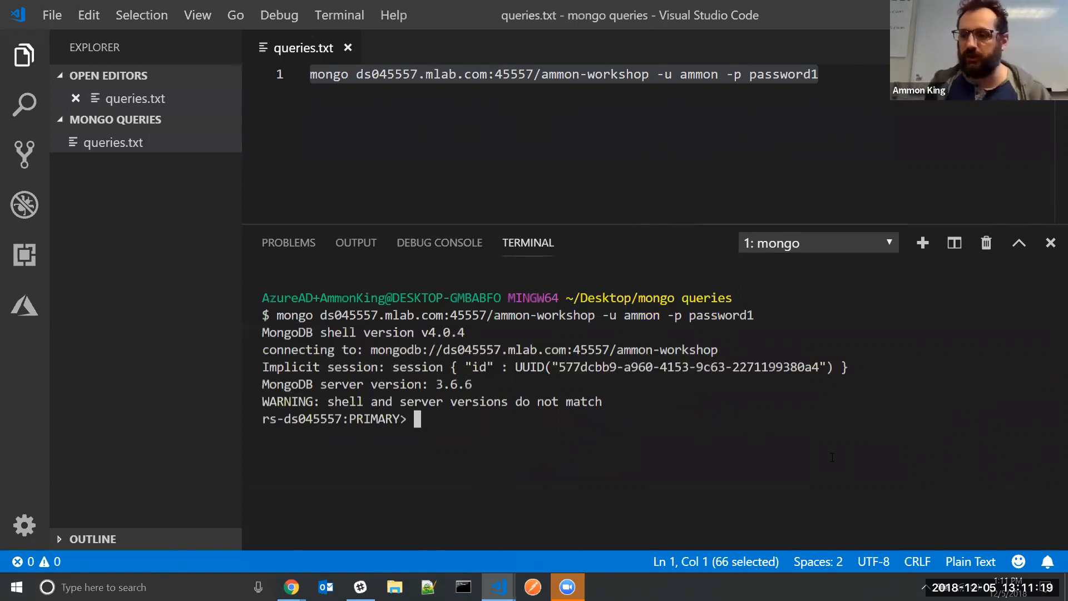
Try 'list collections', 'list collections;' and 'view collections' at the mongo prompt
type("list collections")
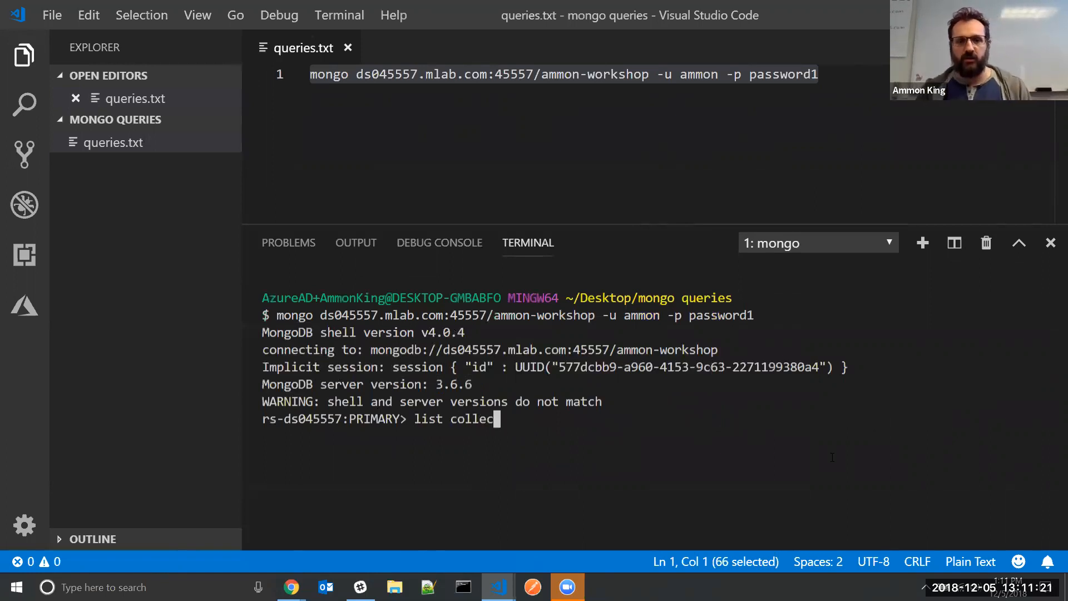
key("Return")
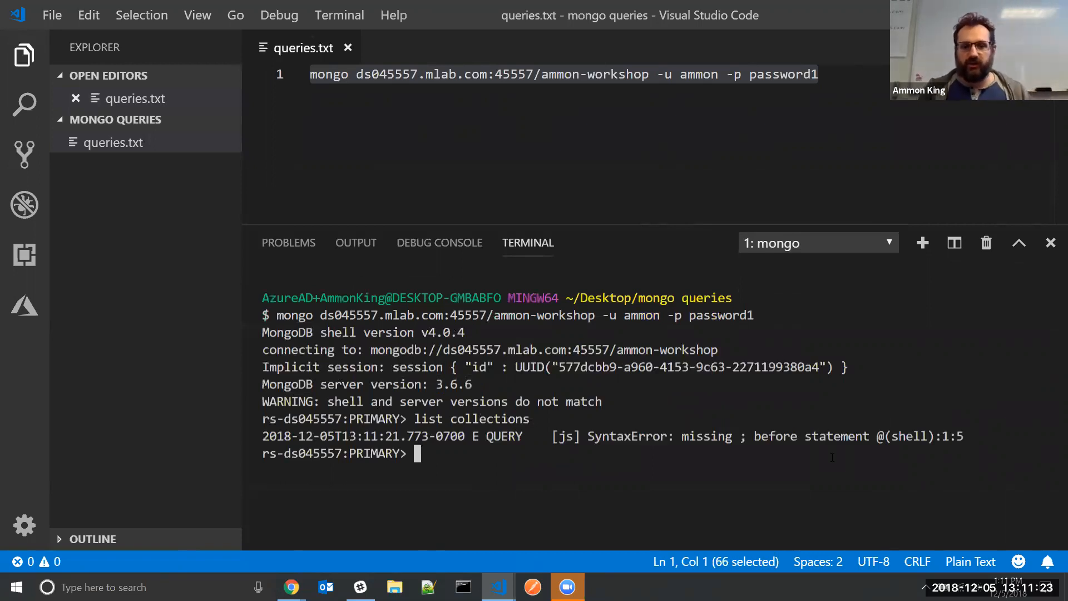
type("list collections;")
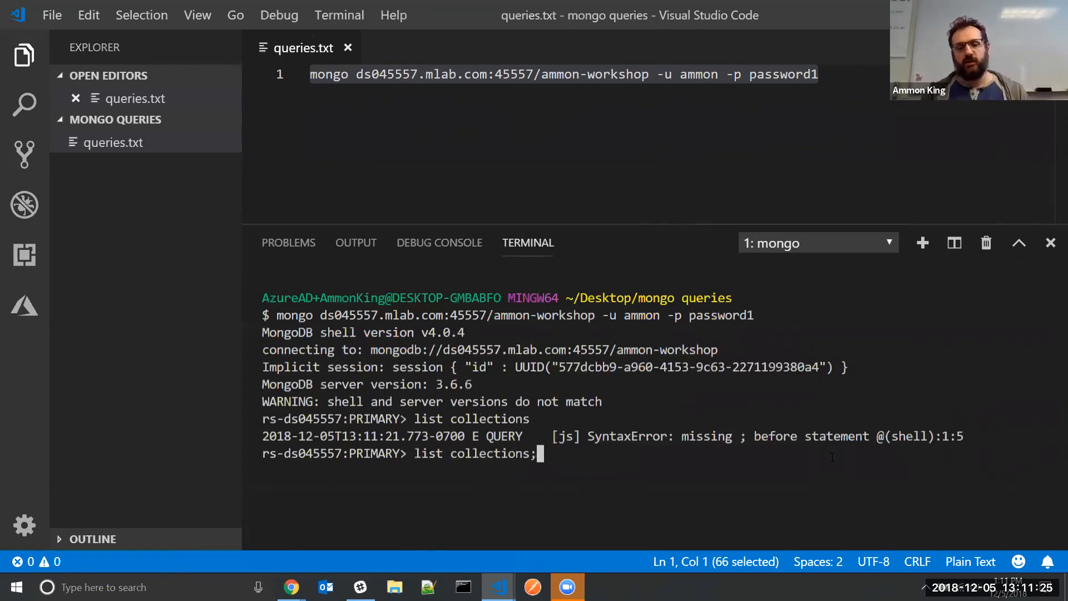
key("Return")
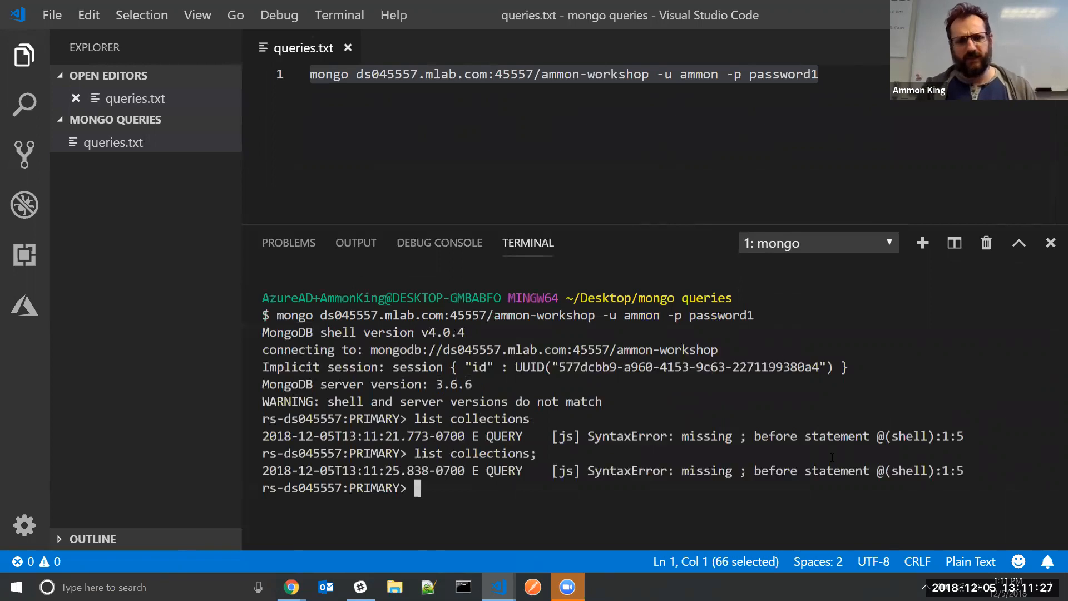
type("view collections")
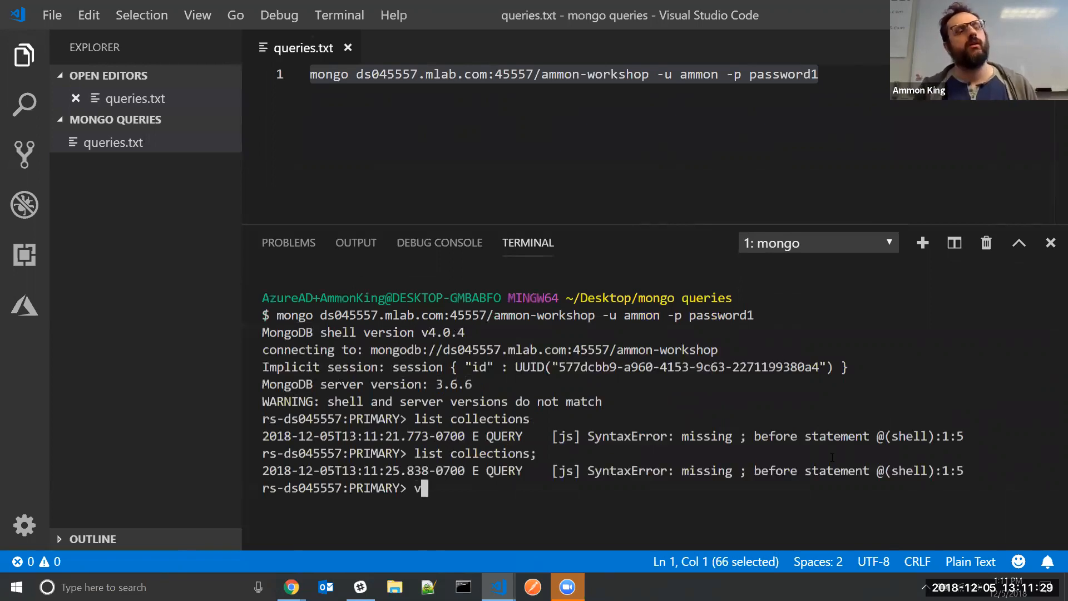
key("Return")
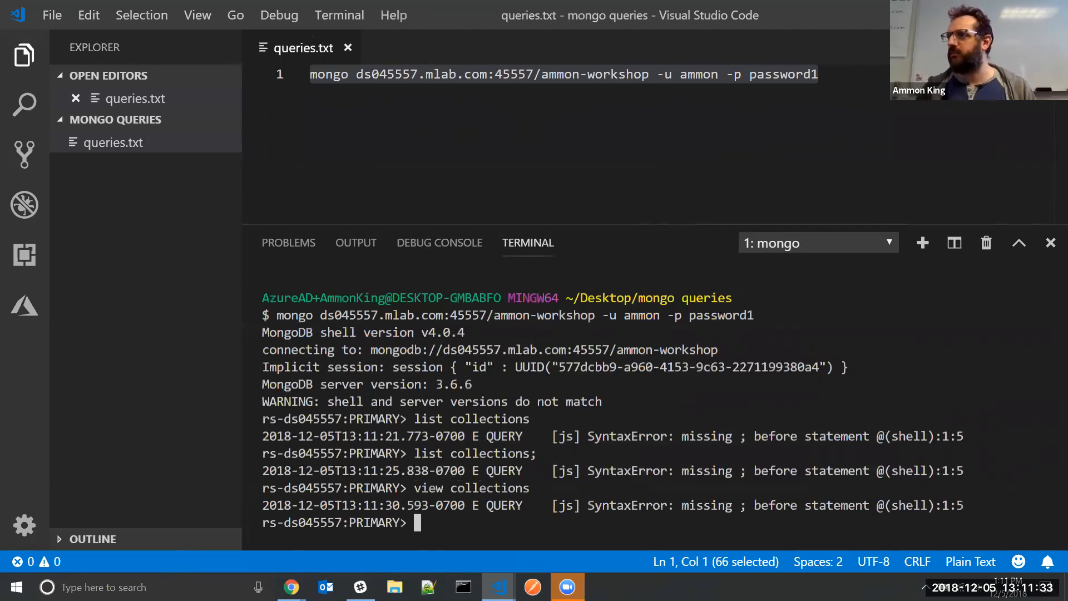
Check the shell reference, then run show collections, which returns no collections
key("alt+Tab")
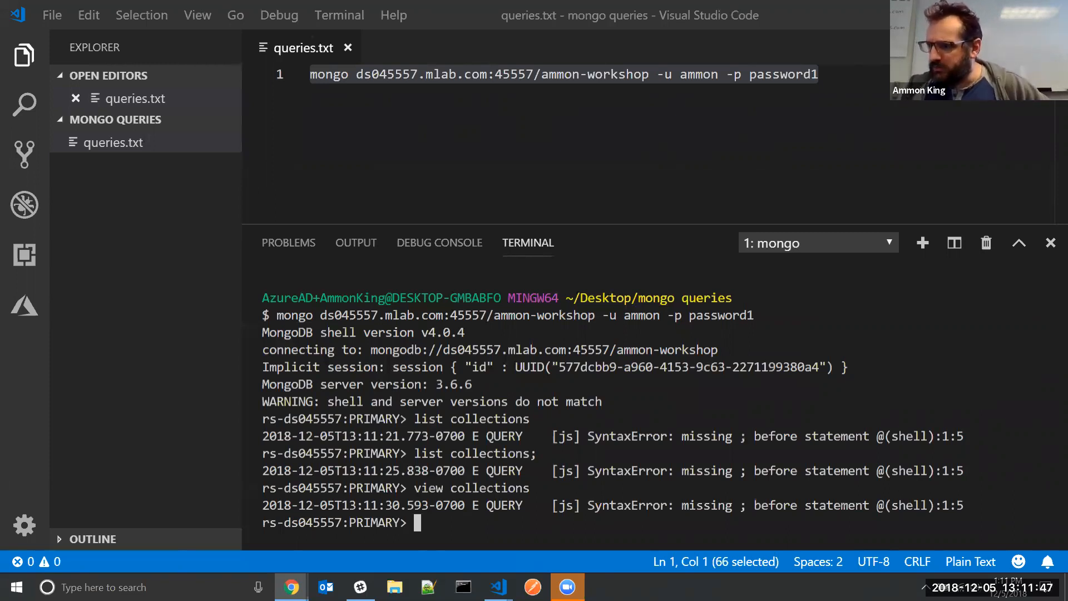
type("show collections")
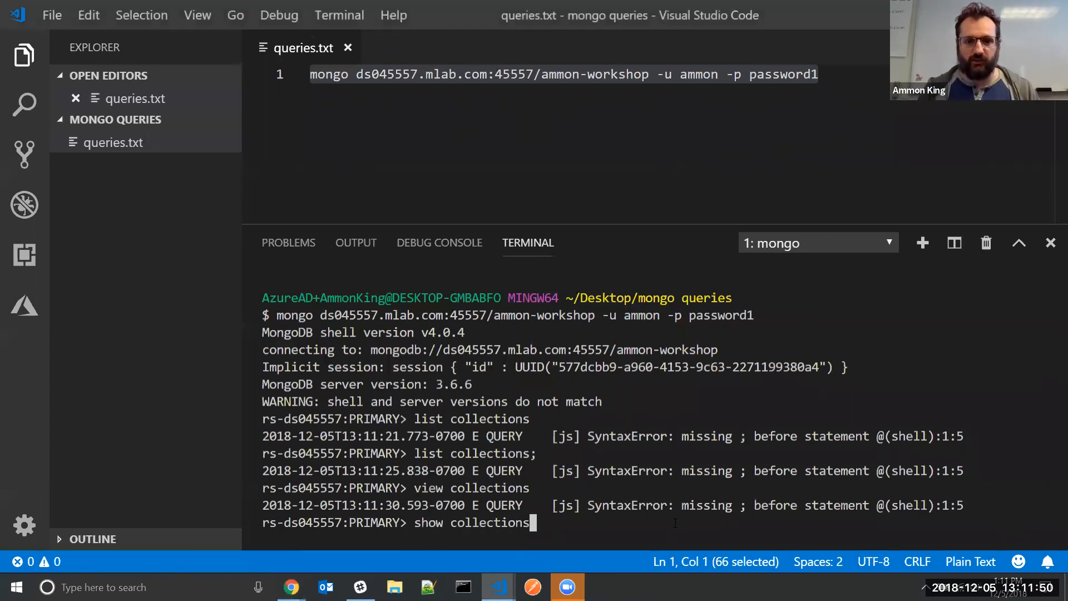
key("Return")
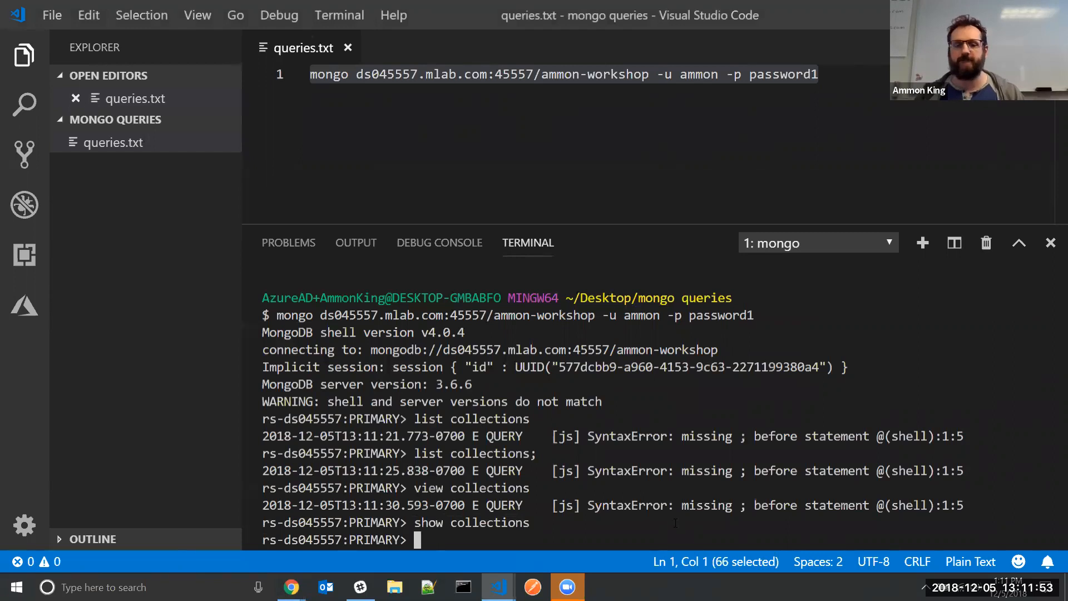
left_click(392, 160)
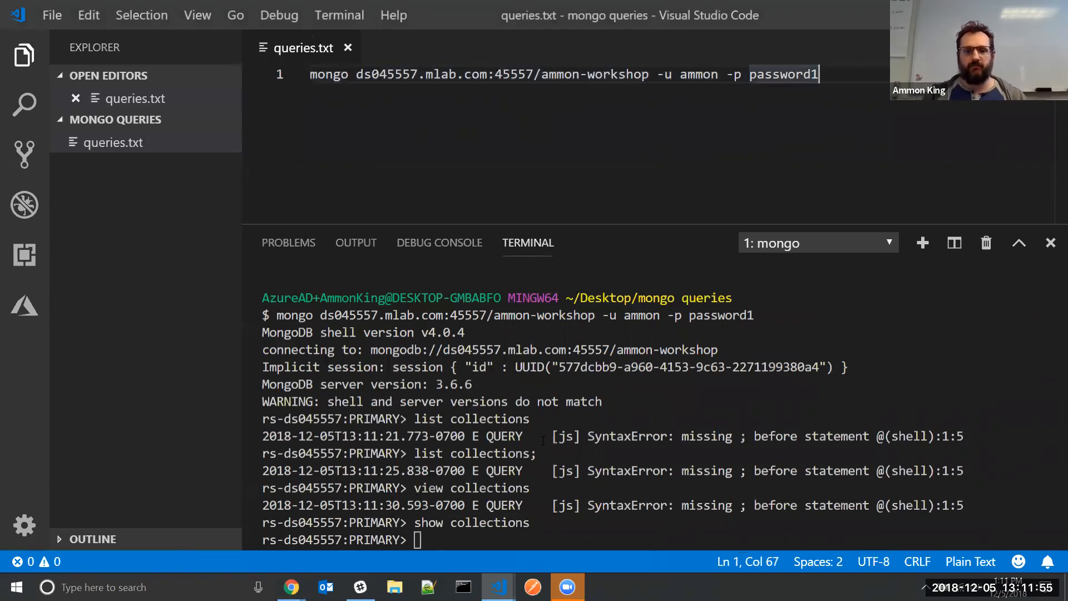
left_click_drag(516, 530, 517, 535)
left_click(507, 539)
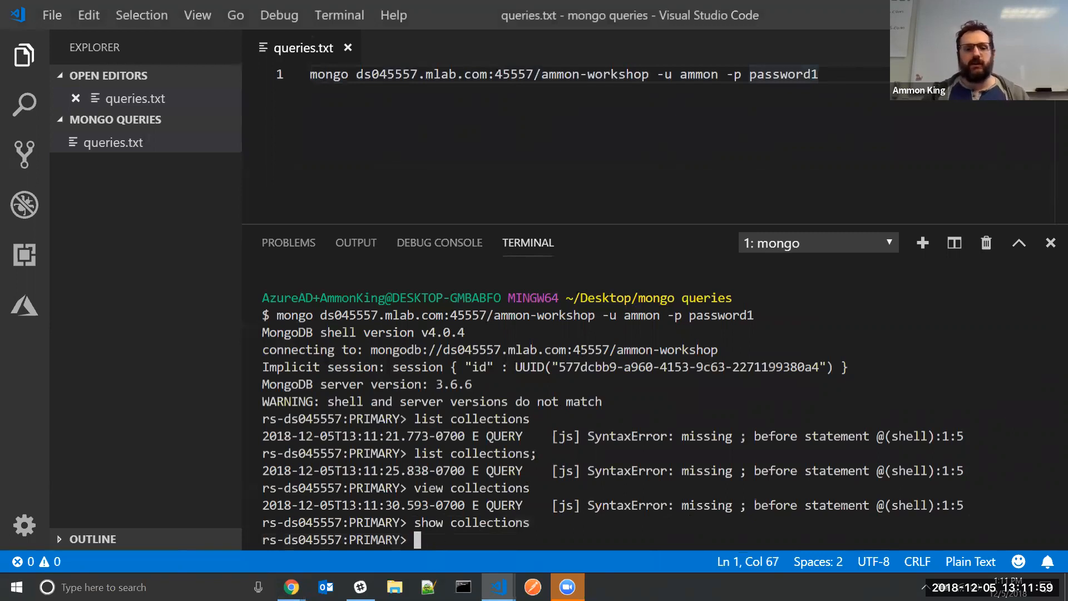
Add a new collection named beans to the ammon-workshop database in mLab
mouse_move(292, 587)
left_click(357, 524)
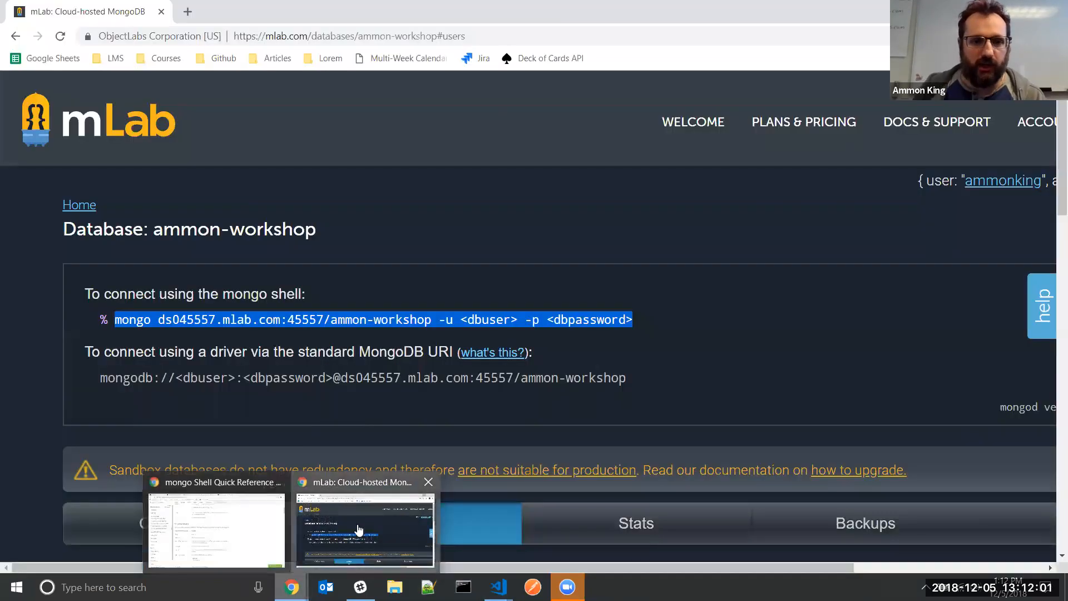
scroll(184, 305, "down", 3)
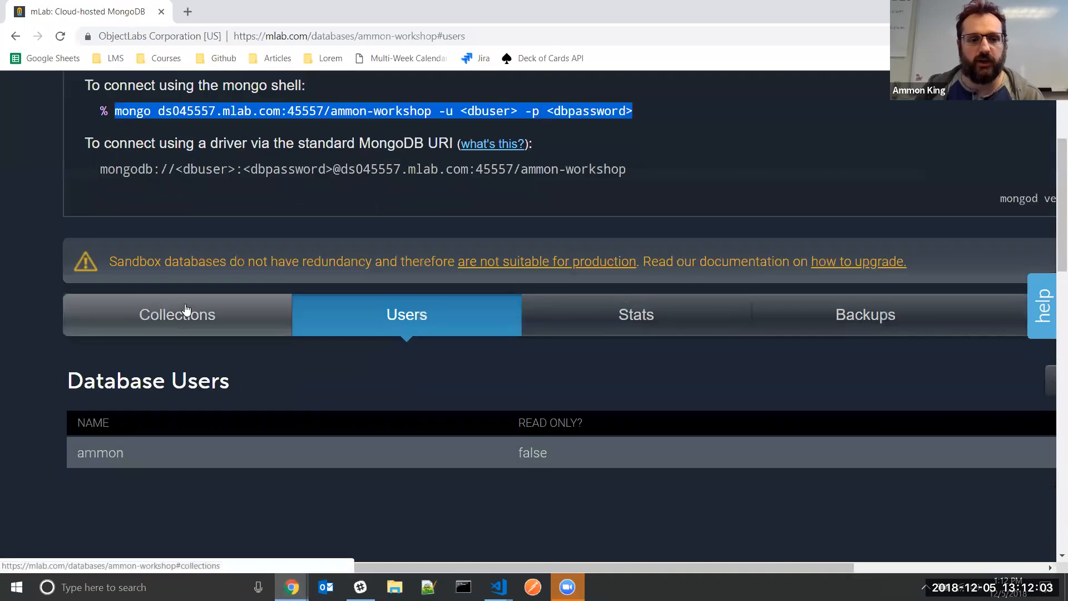
left_click(186, 310)
scroll(227, 357, "down", 1)
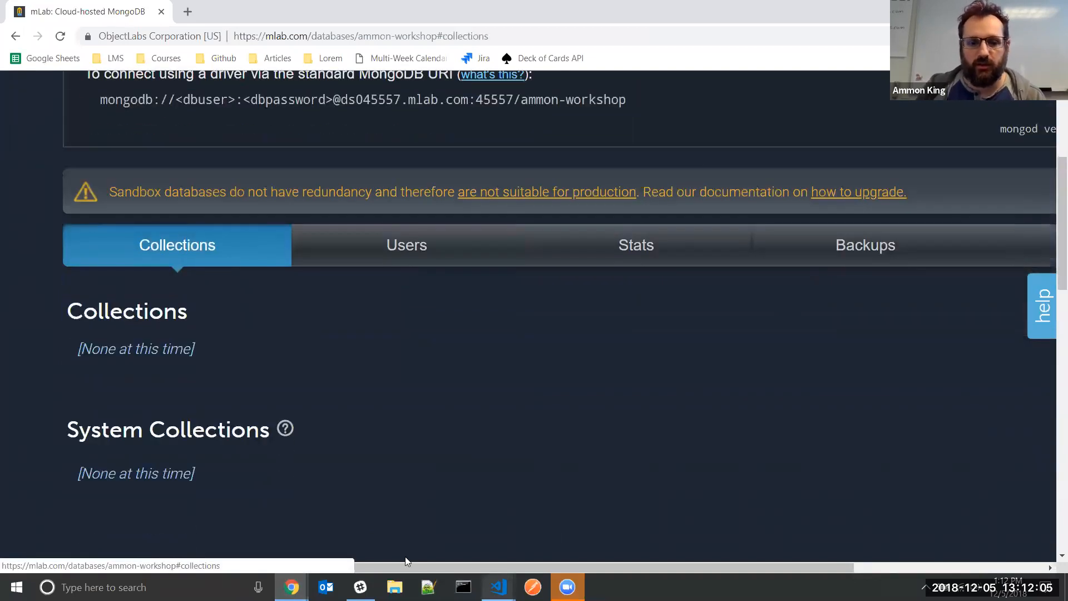
left_click_drag(424, 568, 615, 568)
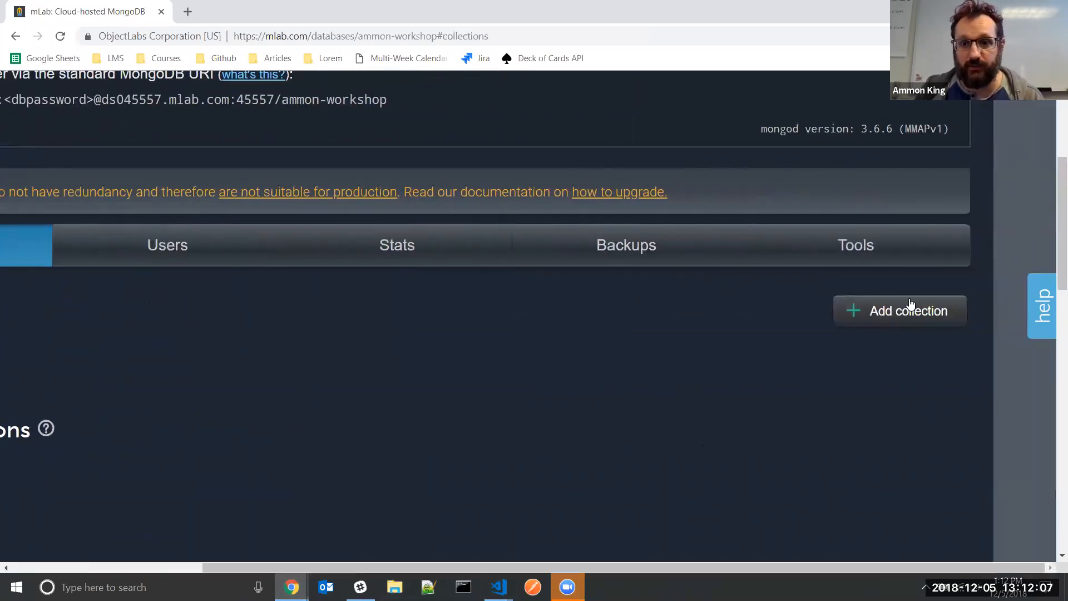
left_click(911, 307)
type("beans")
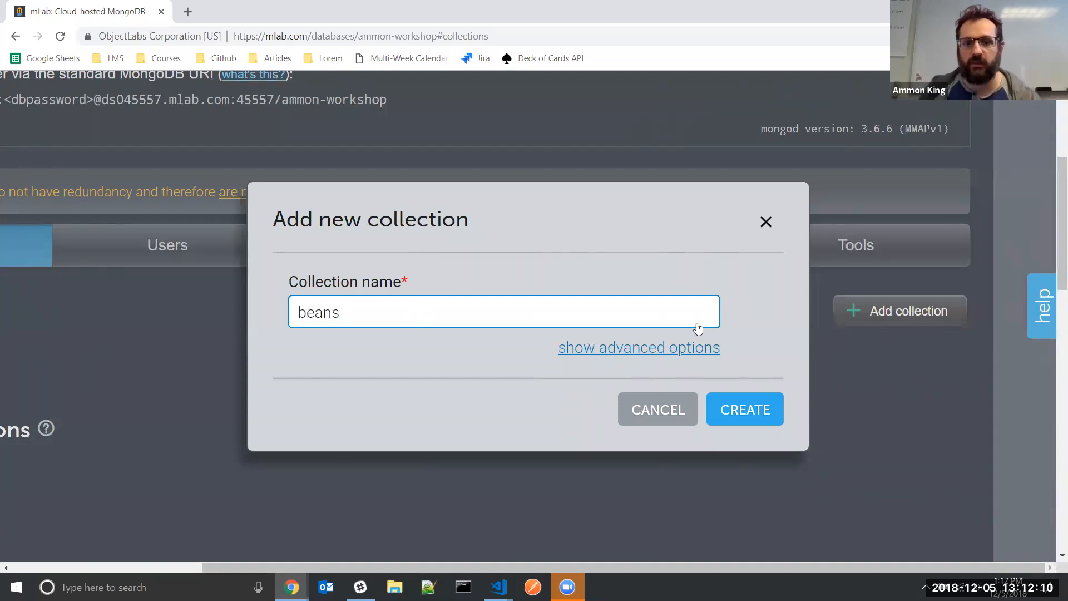
left_click(748, 409)
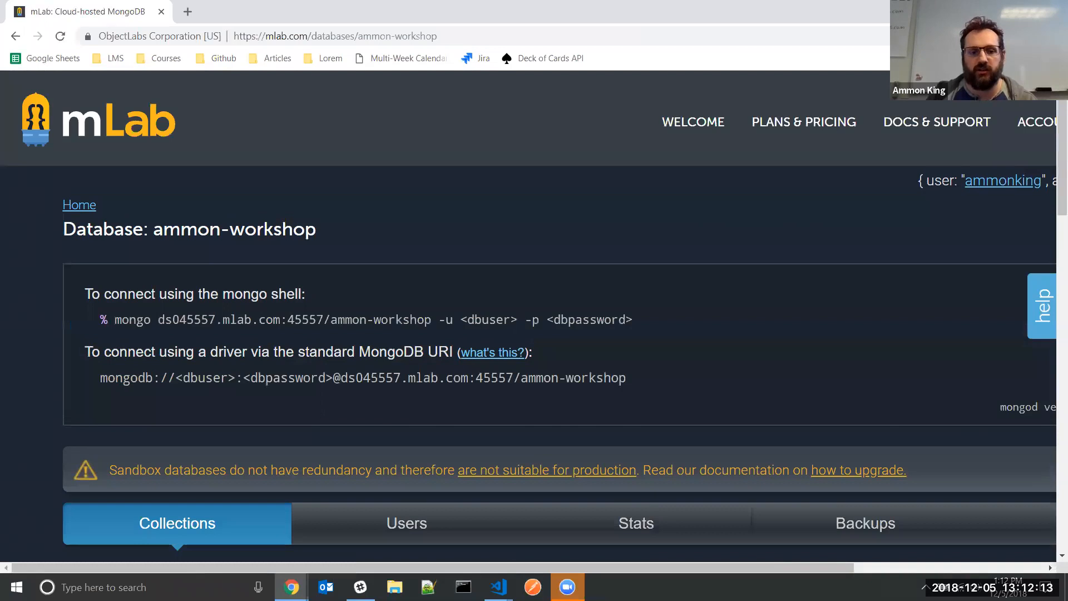
Run view collections, then show collections, which lists beans and system.indexes
key("alt+Tab")
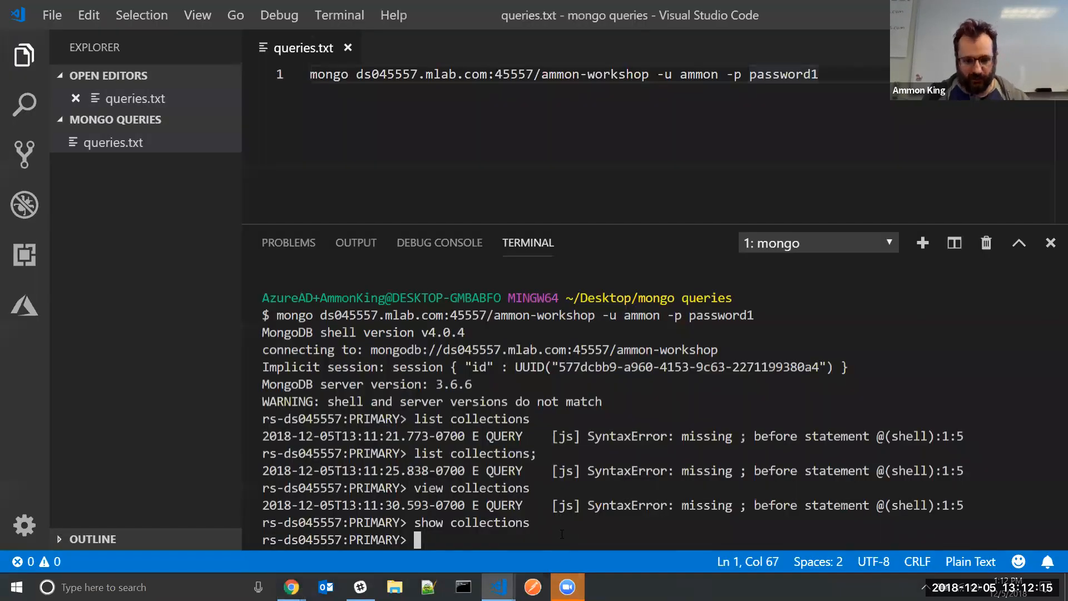
type("view colections")
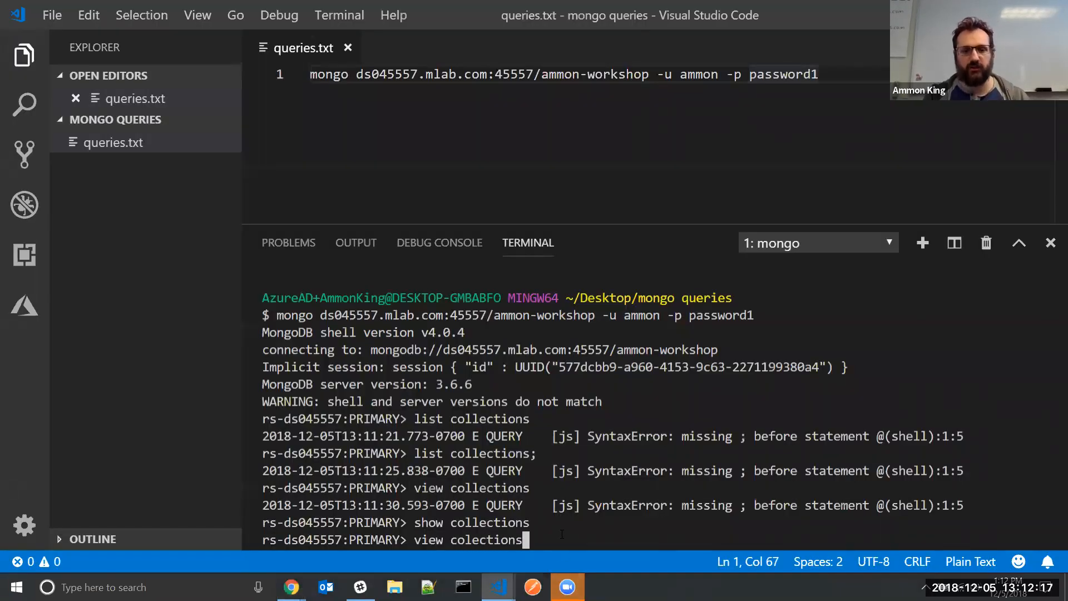
key("BackSpace")
key("BackSpace")
key("BackSpace")
key("BackSpace")
key("BackSpace")
key("BackSpace")
key("BackSpace")
type("lections")
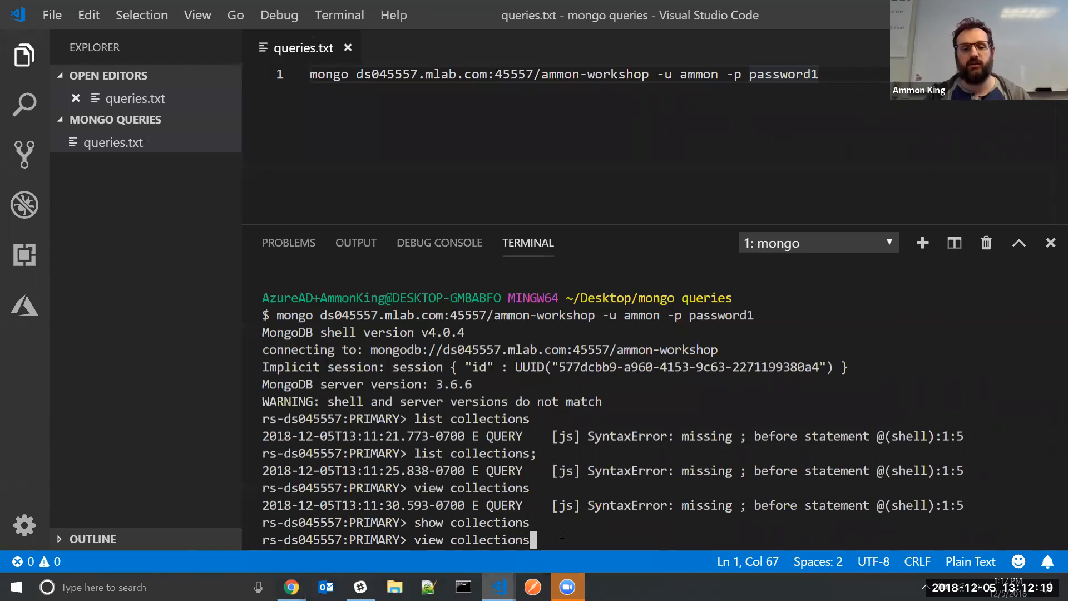
key("Return")
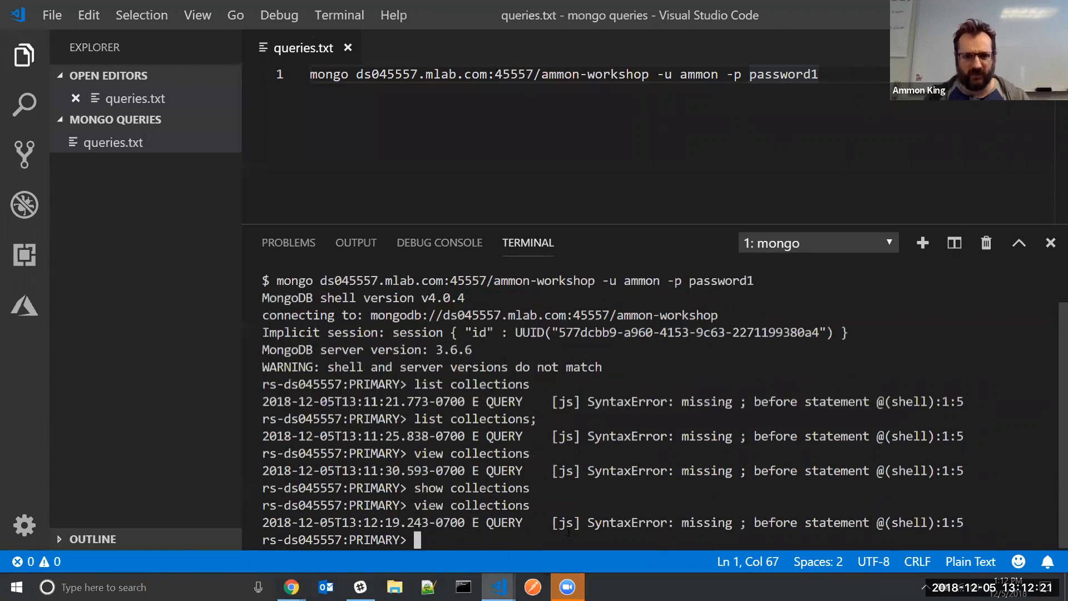
type("show collections")
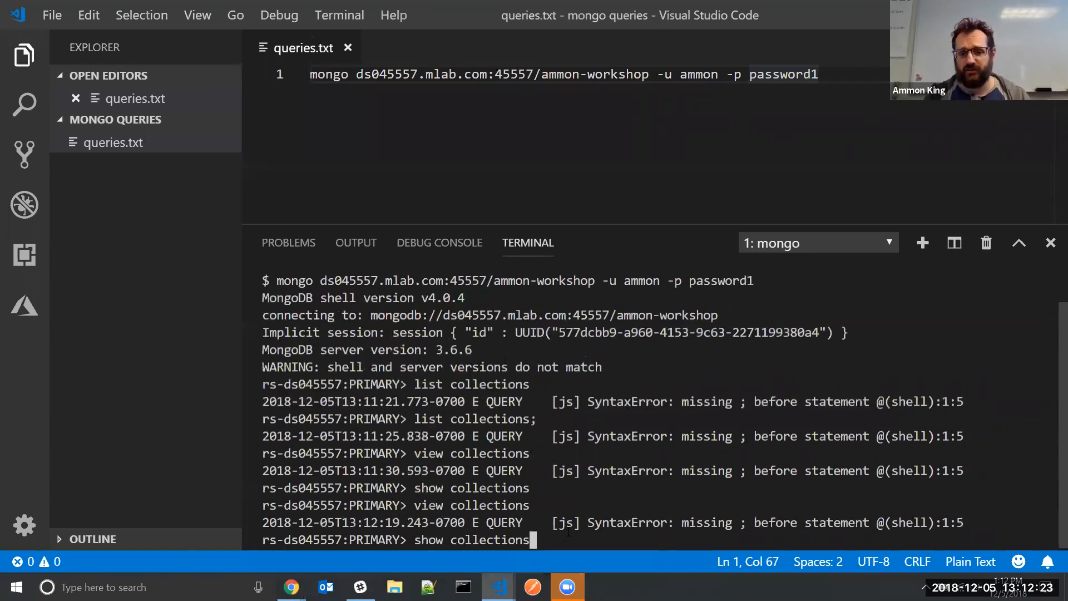
key("Return")
left_click_drag(299, 506, 260, 510)
left_click(550, 482)
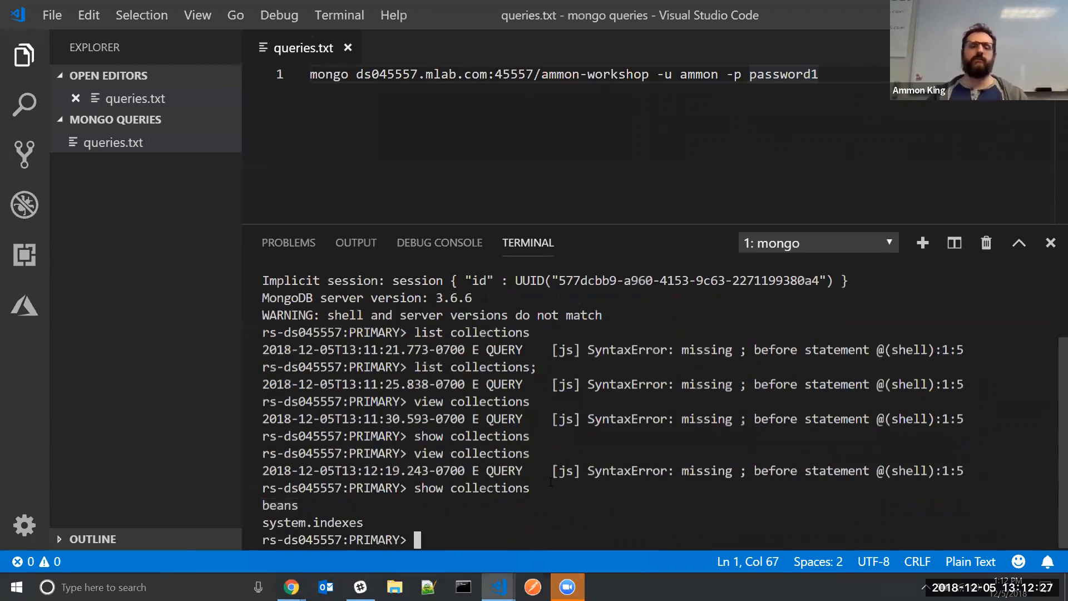
Highlight the host part of the saved connection command, then minimize VS Code
left_click(708, 94)
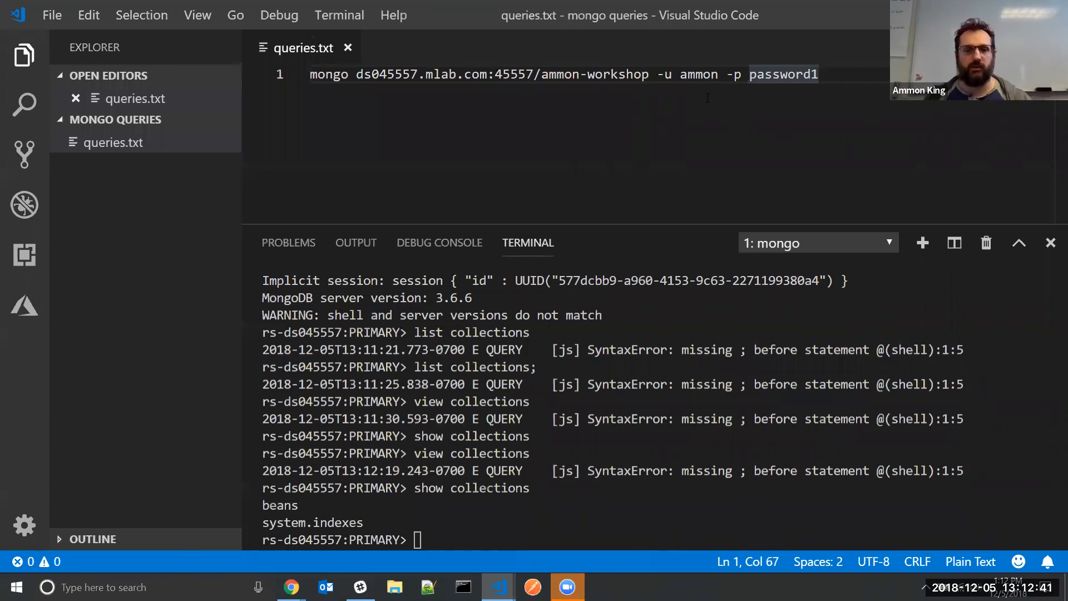
left_click_drag(821, 82, 540, 134)
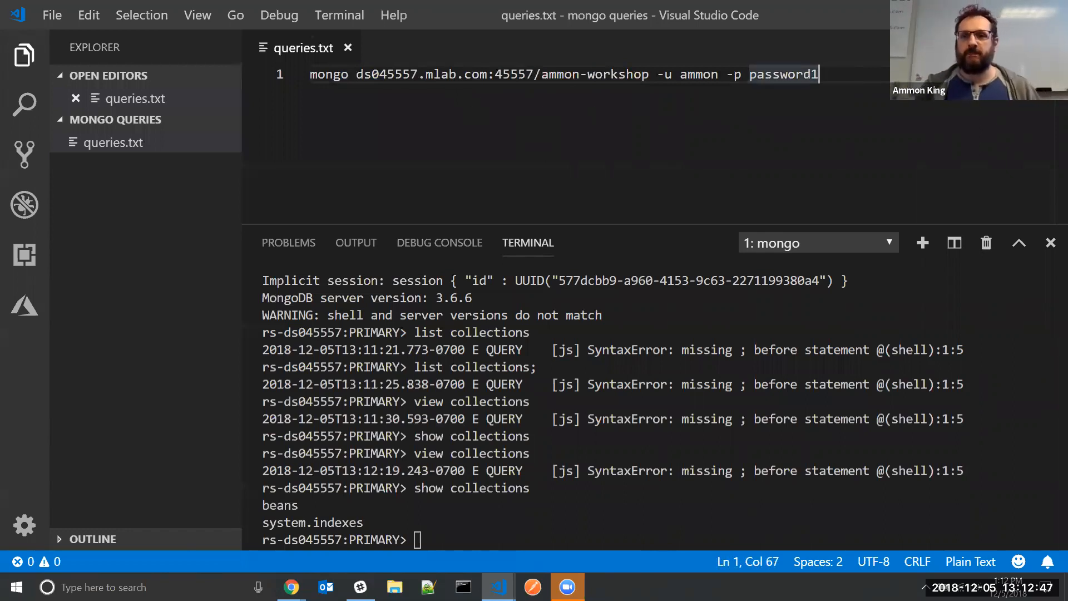
left_click(953, 15)
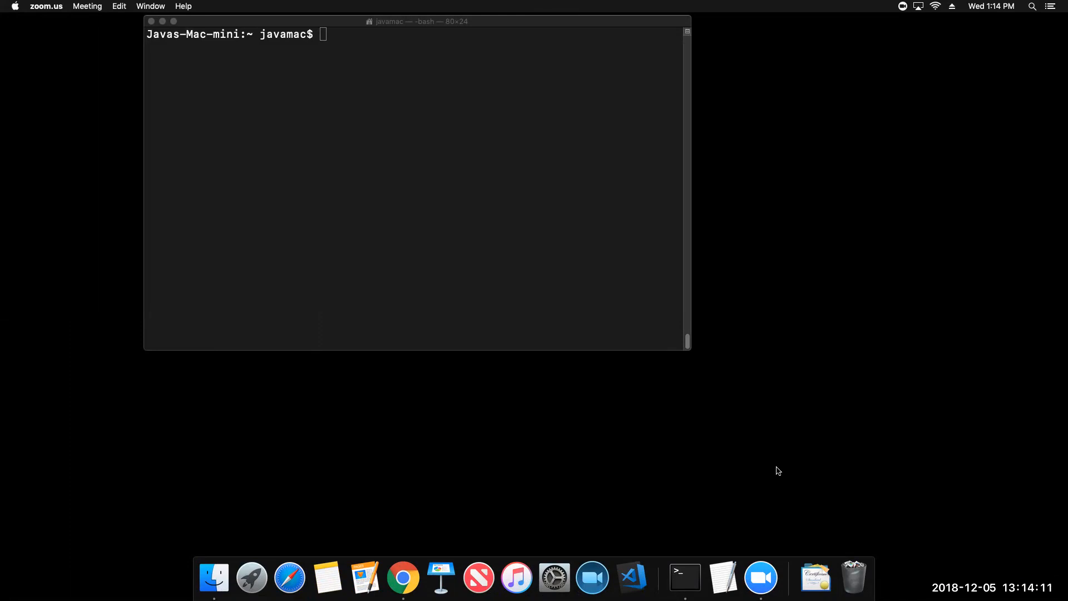
Mute audio, centre the Terminal window, and run mongo, which reports No such file or directory
key("XF86AudioMute")
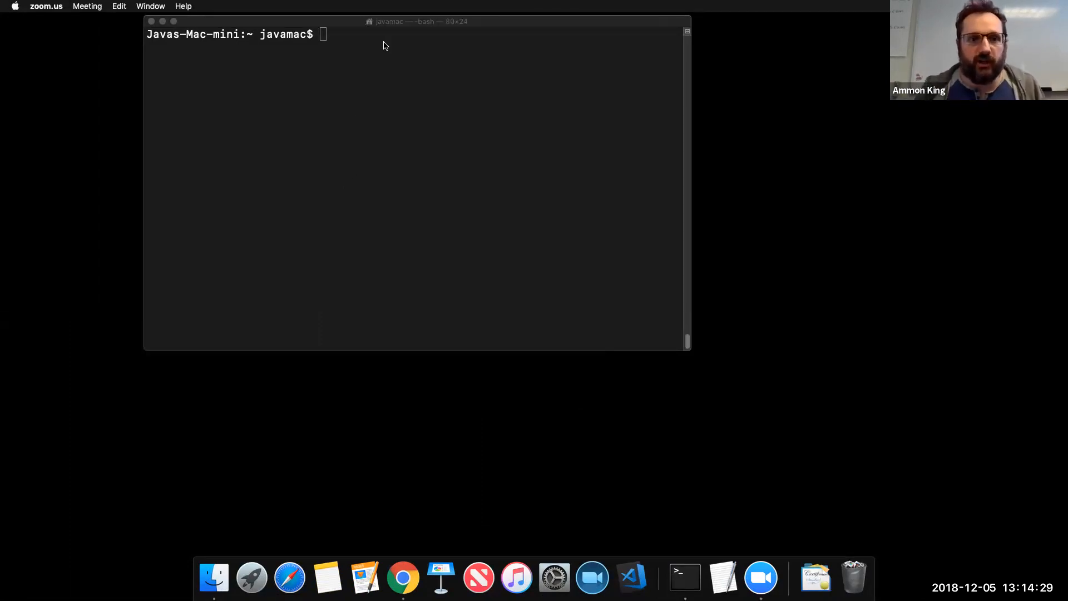
left_click_drag(386, 29, 559, 86)
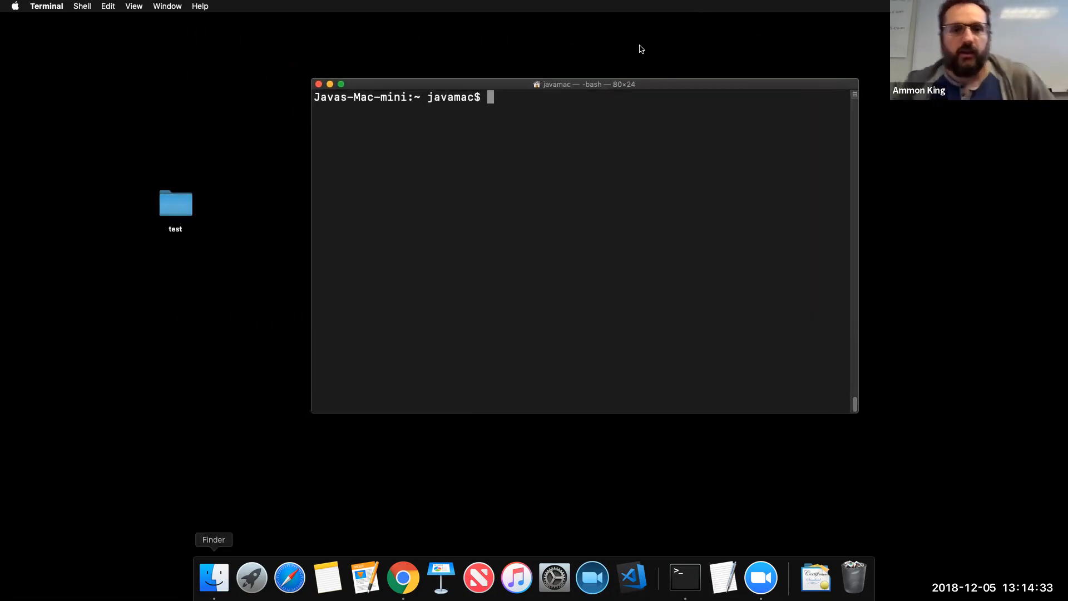
left_click_drag(747, 81, 747, 82)
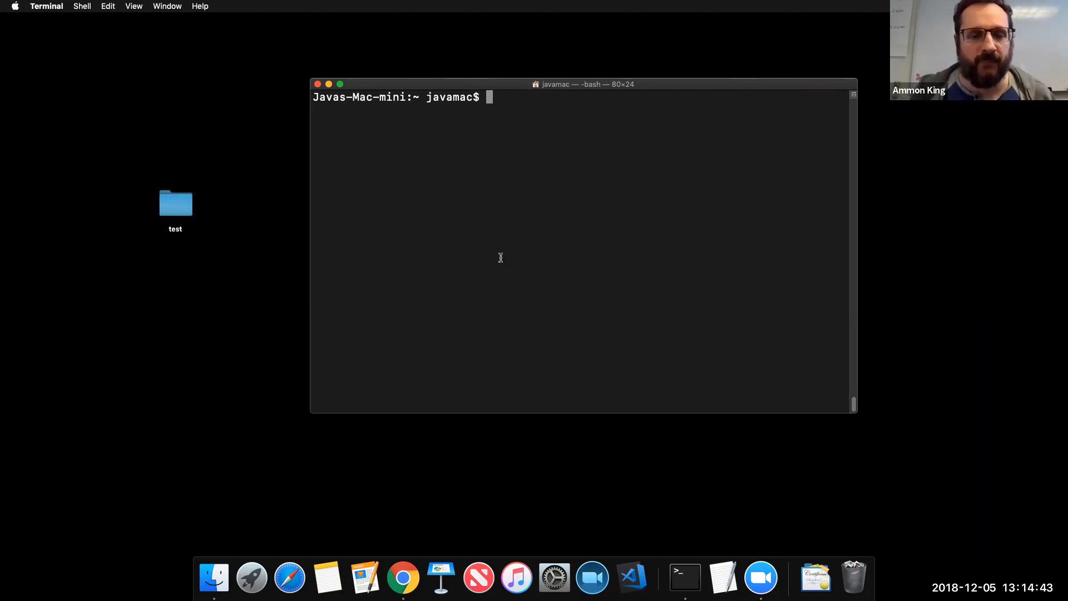
left_click_drag(570, 84, 558, 85)
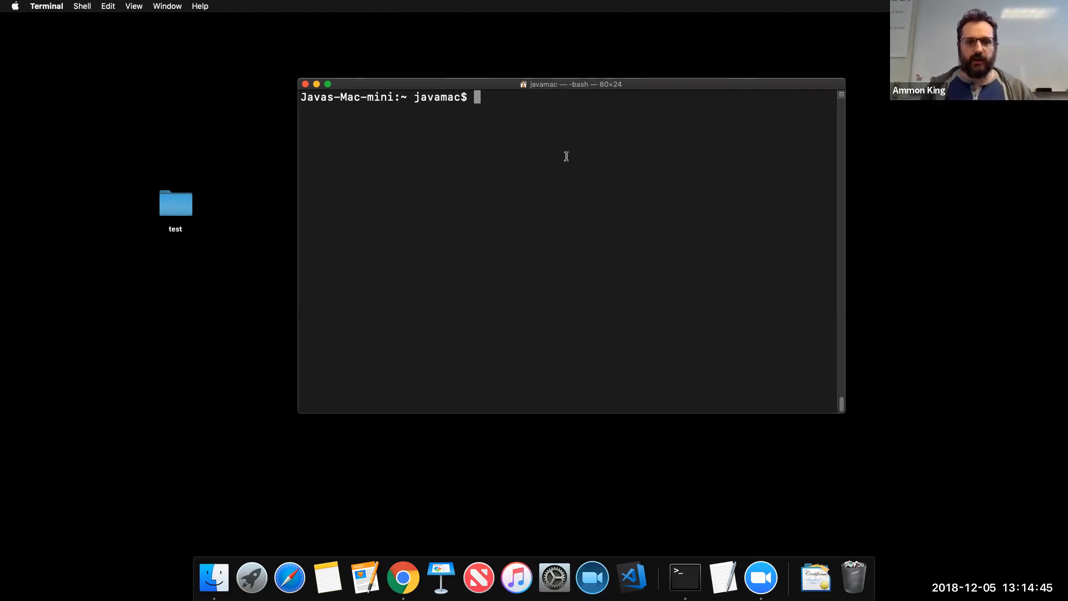
type("mongo")
key("Return")
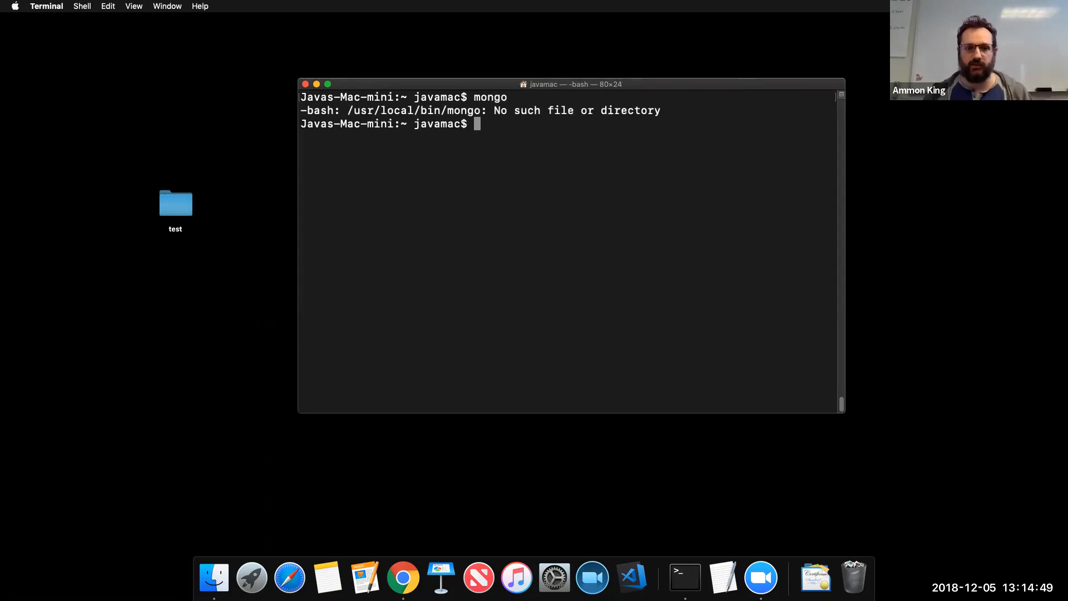
Go to mongodb.com in the browser
left_click(406, 580)
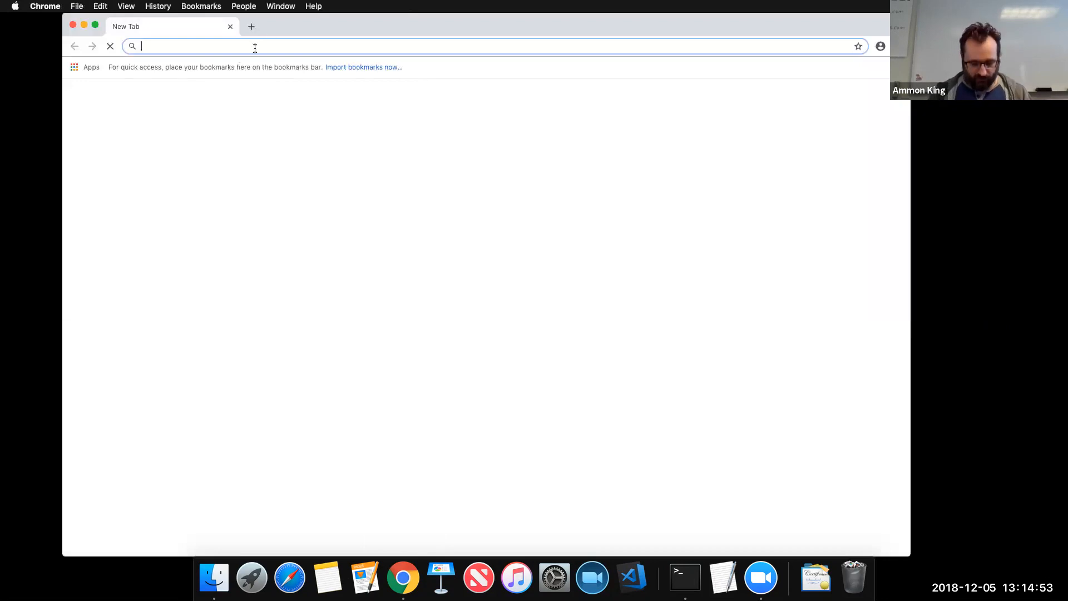
type("mongodb.com")
key("Return")
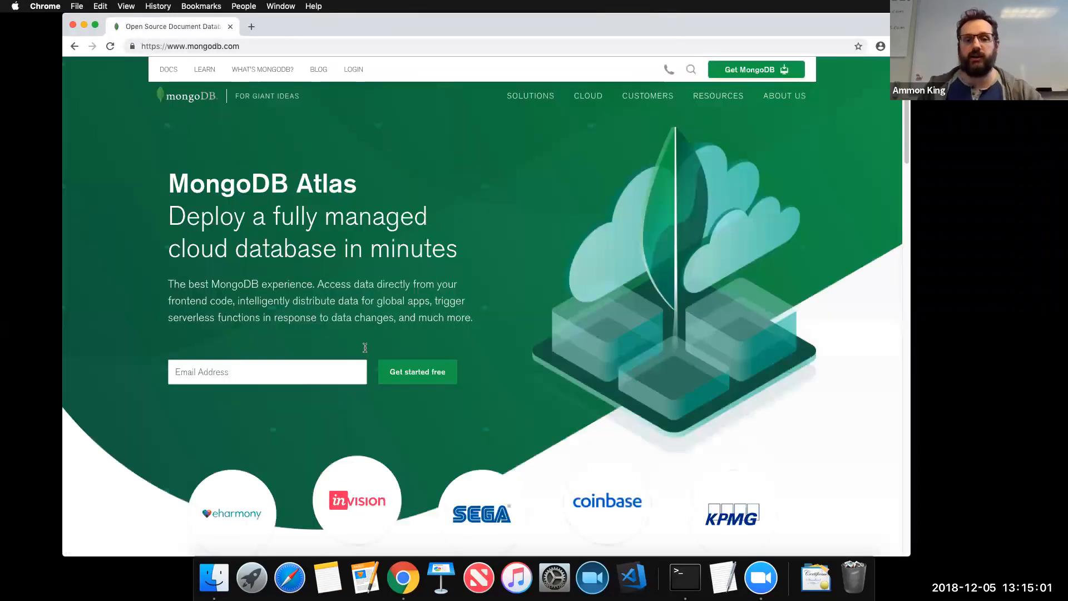
Download the MongoDB 4.0.4 Server TGZ for macOS, open the archive, and minimize the browser
left_click(749, 70)
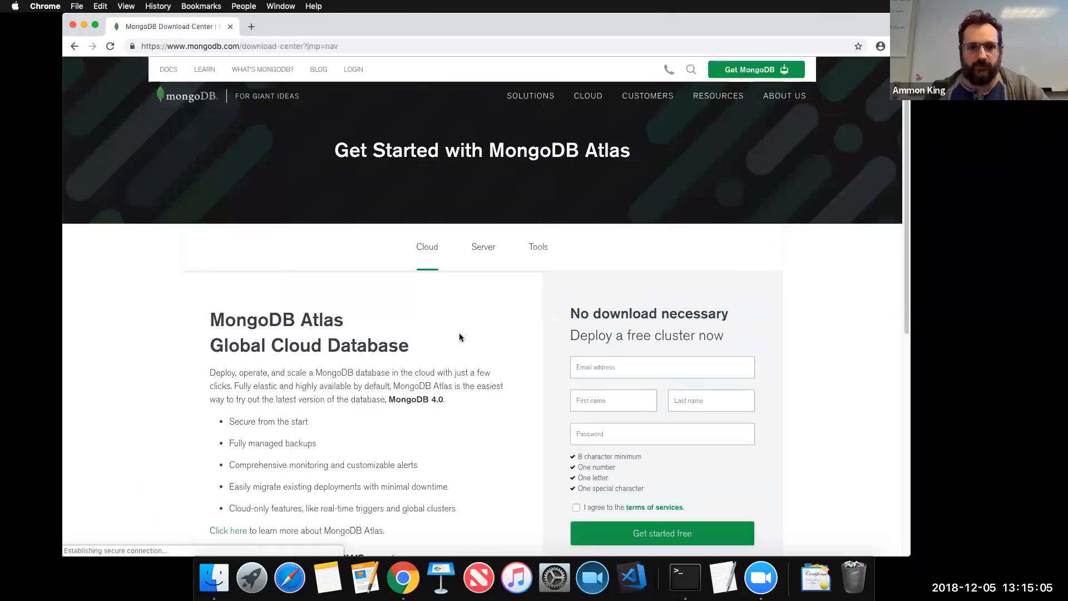
left_click(488, 248)
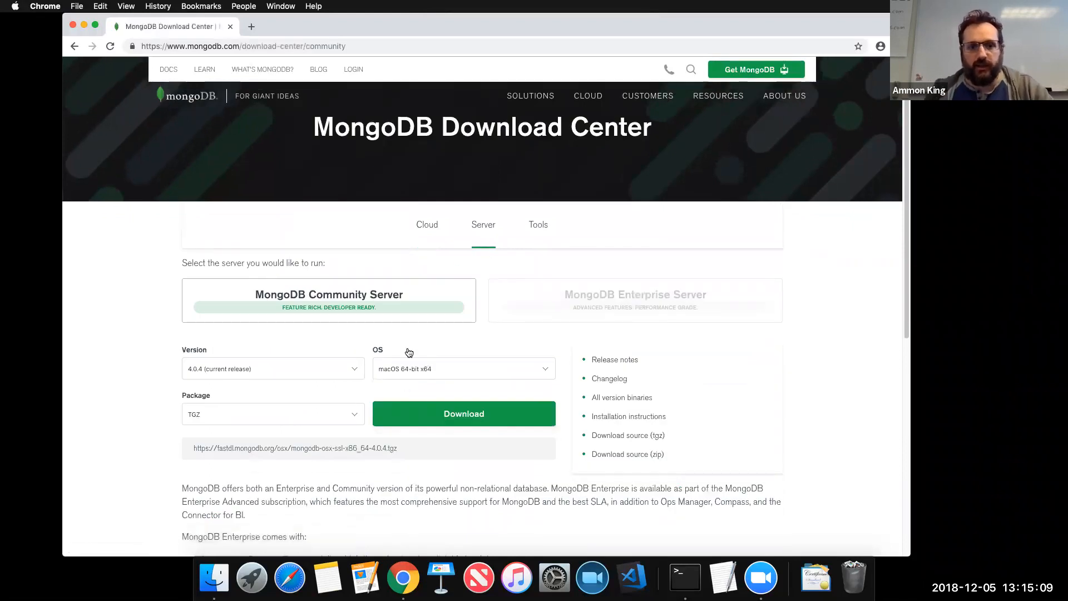
left_click(334, 420)
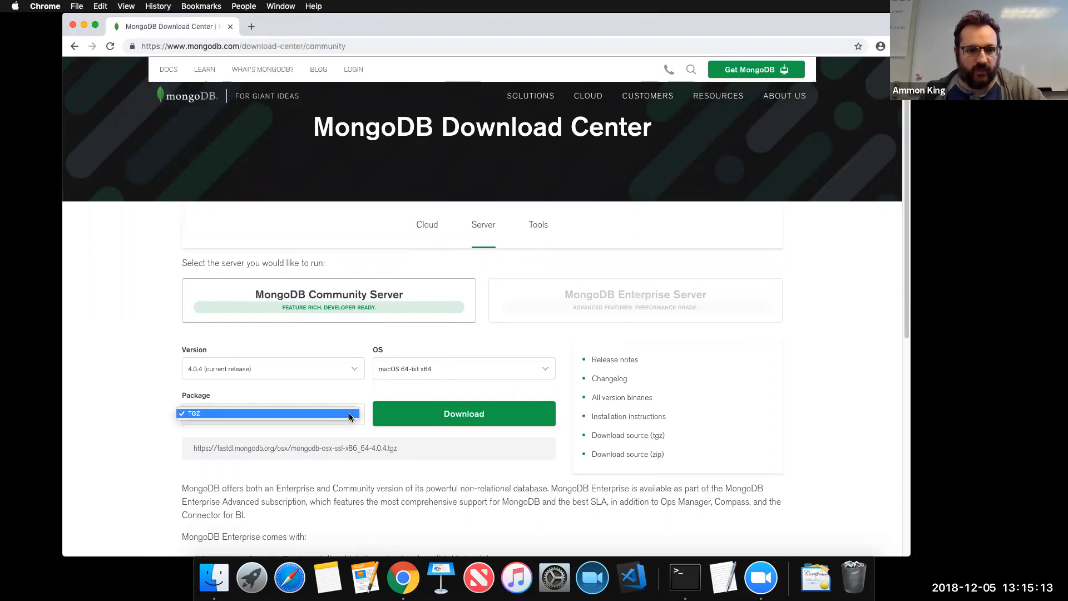
left_click(222, 412)
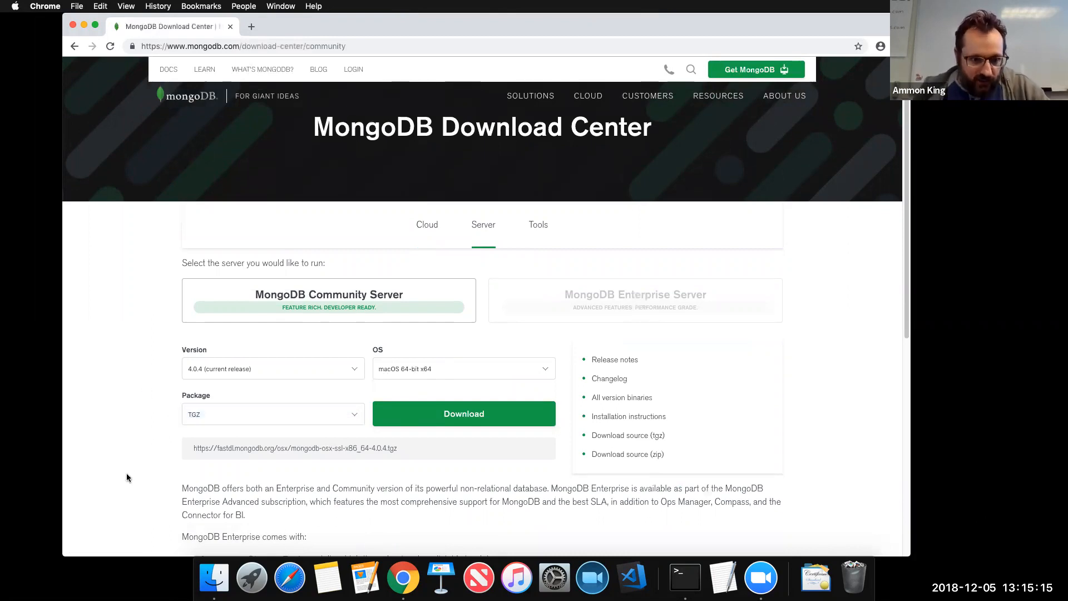
left_click(453, 422)
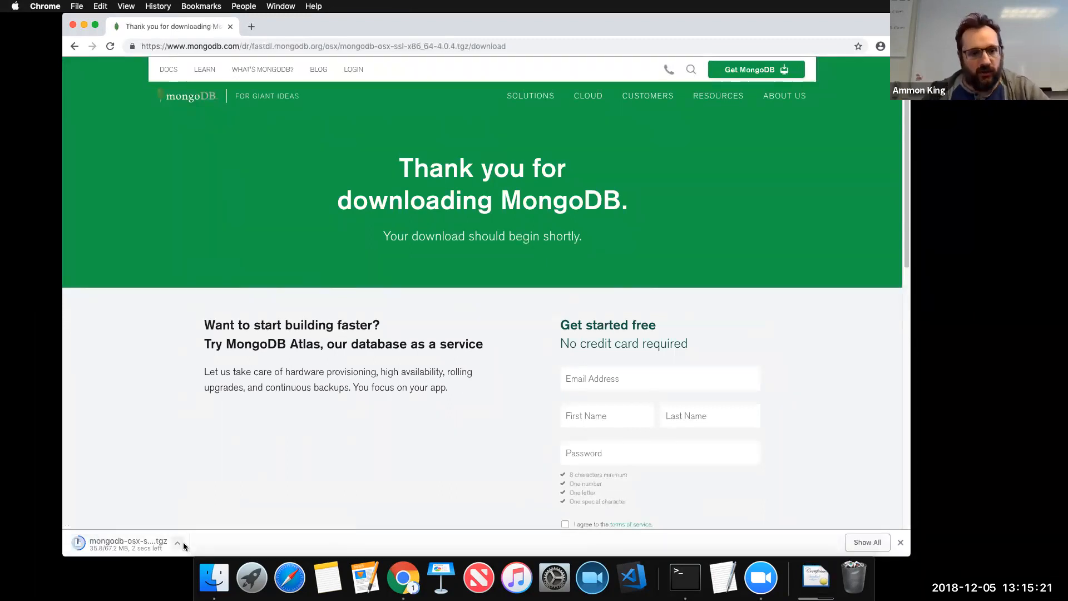
left_click(132, 546)
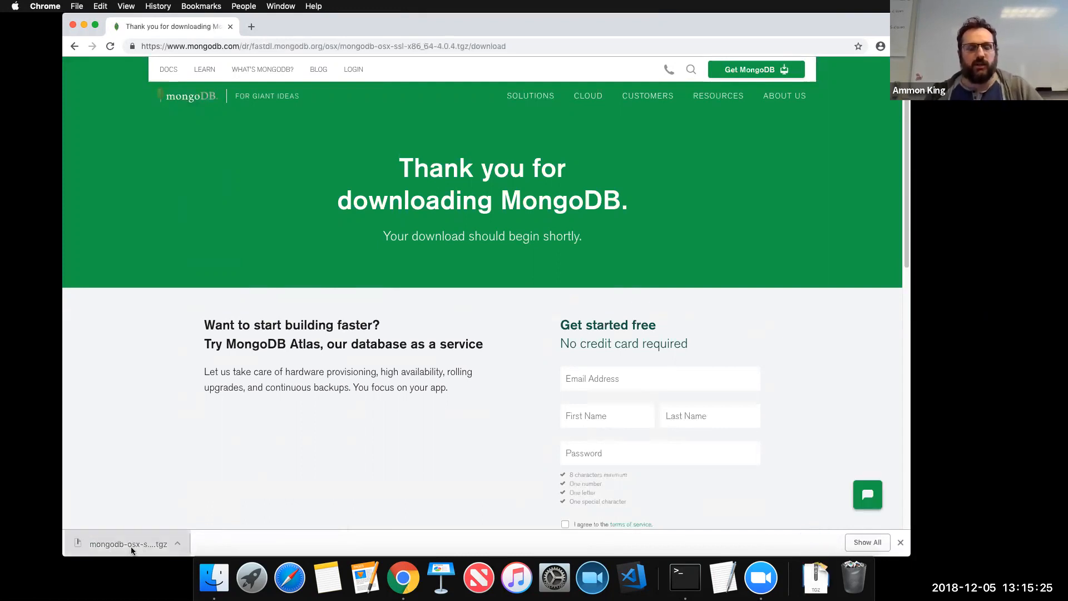
left_click(84, 25)
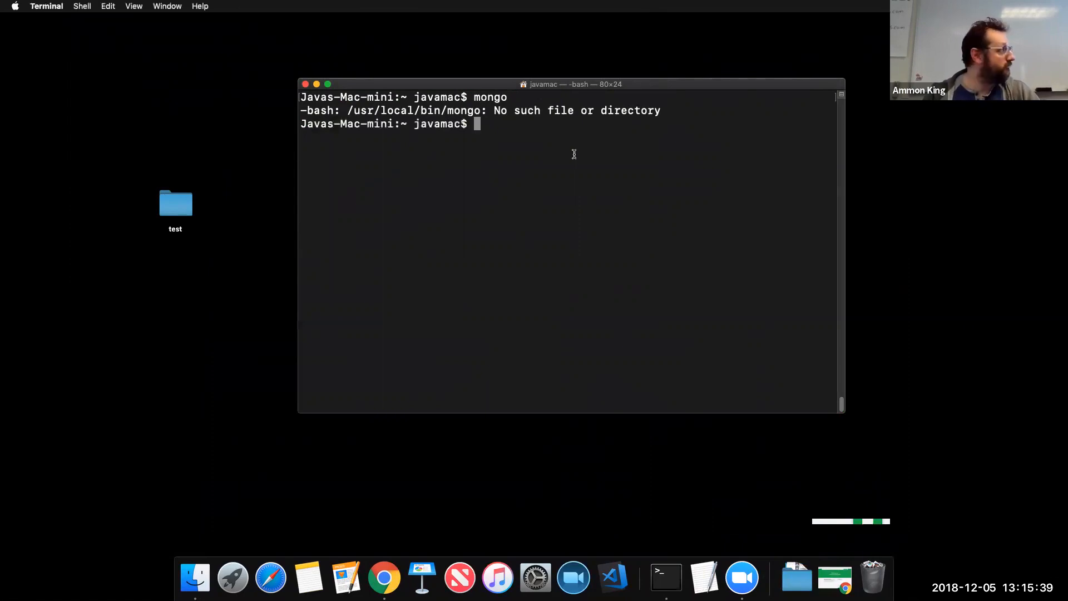
Open Downloads in Finder and expand the extracted mongodb-osx-x86_64-4.0.4 folder
left_click(581, 505)
left_click(76, 241)
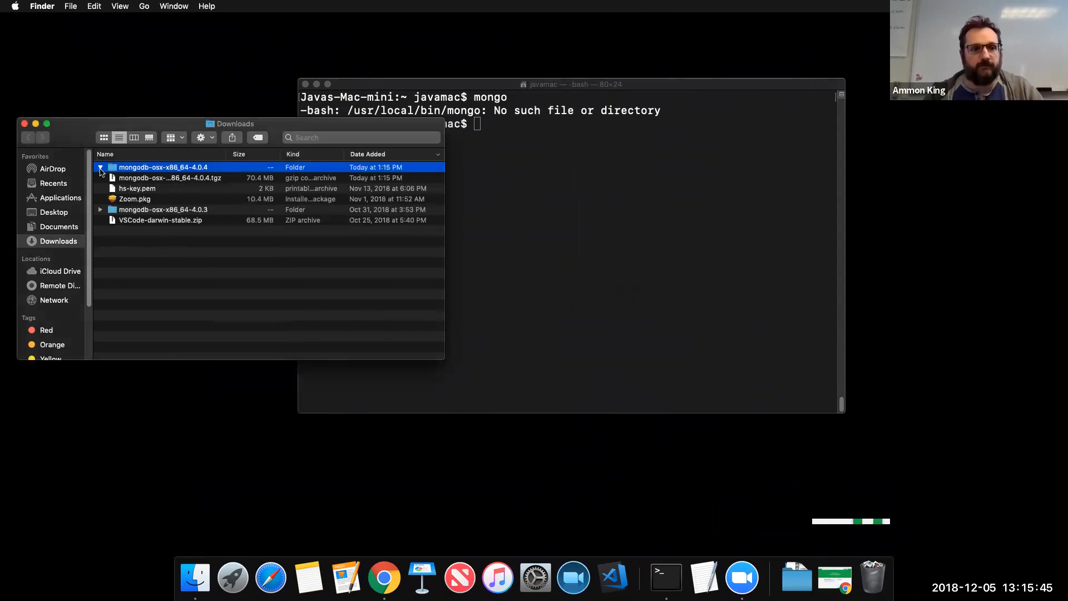
left_click(100, 168)
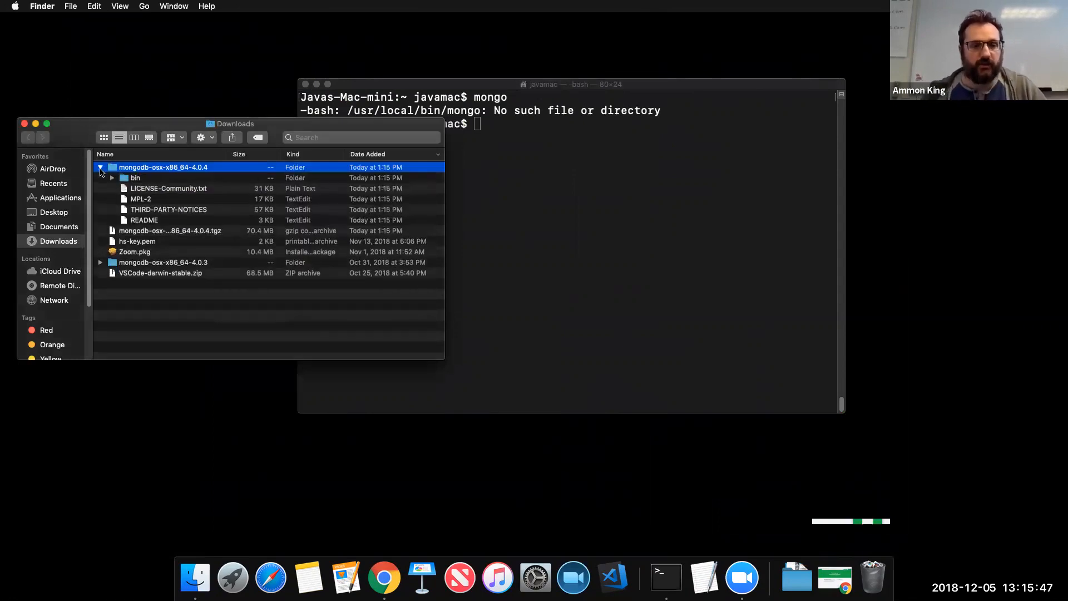
left_click(100, 168)
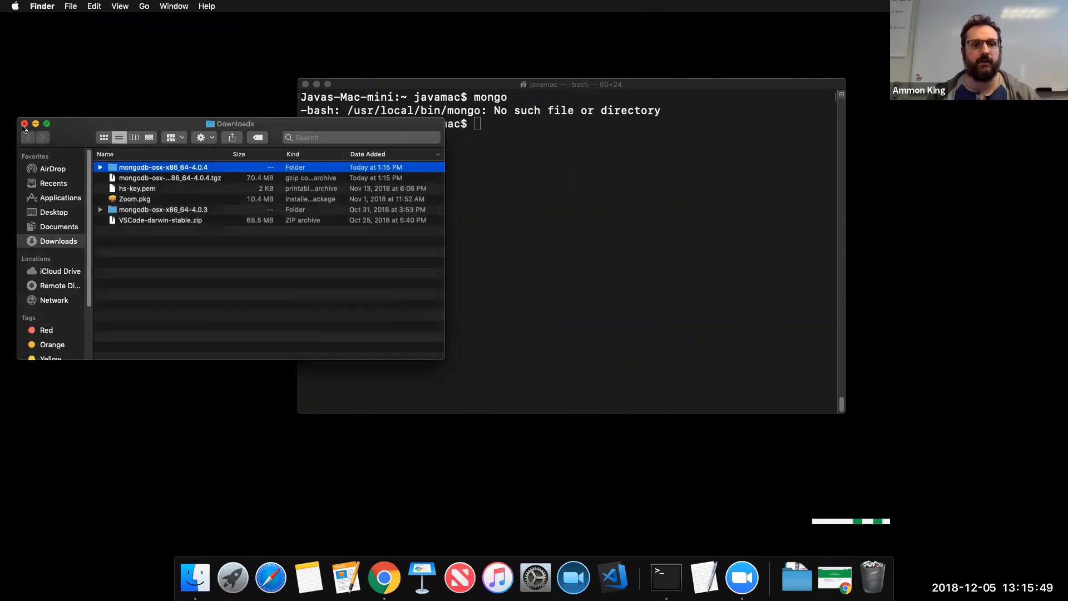
left_click(100, 168)
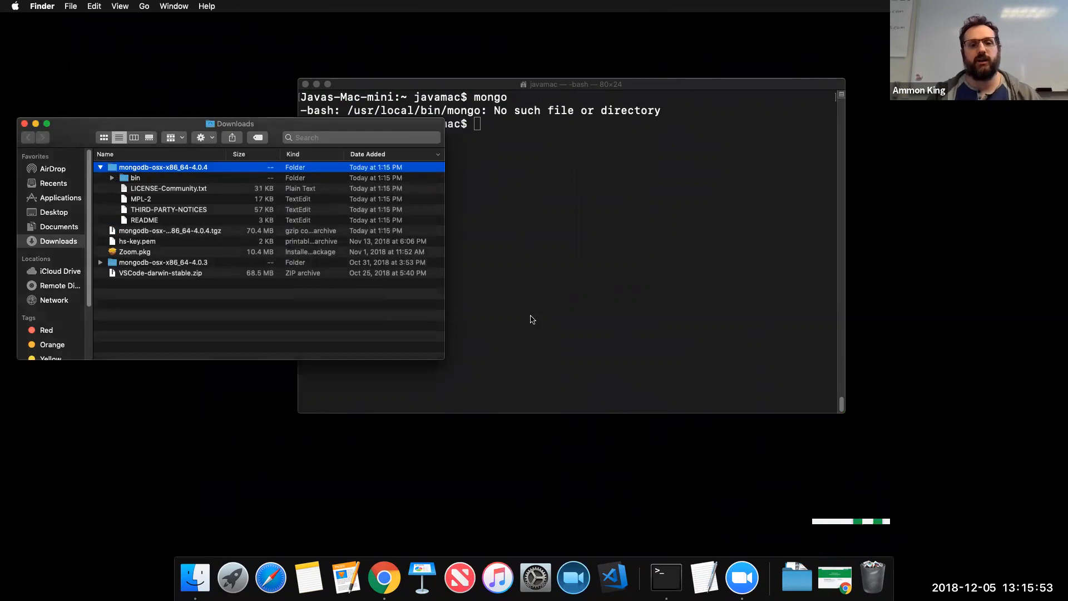
Run mongo again in Terminal, still failing, and close the Downloads window
left_click(576, 262)
type("mongo")
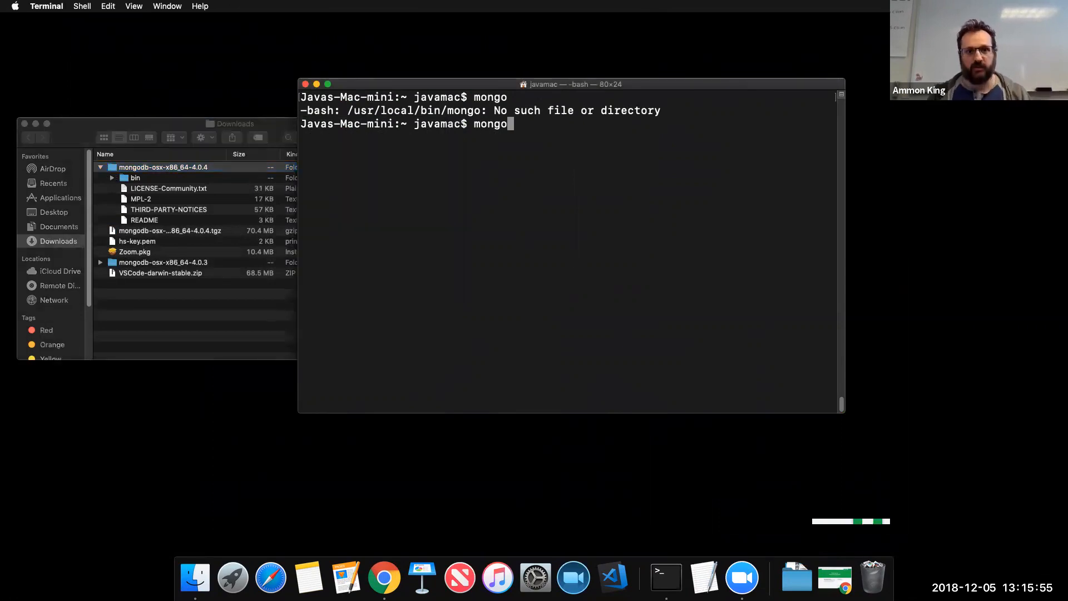
key("Return")
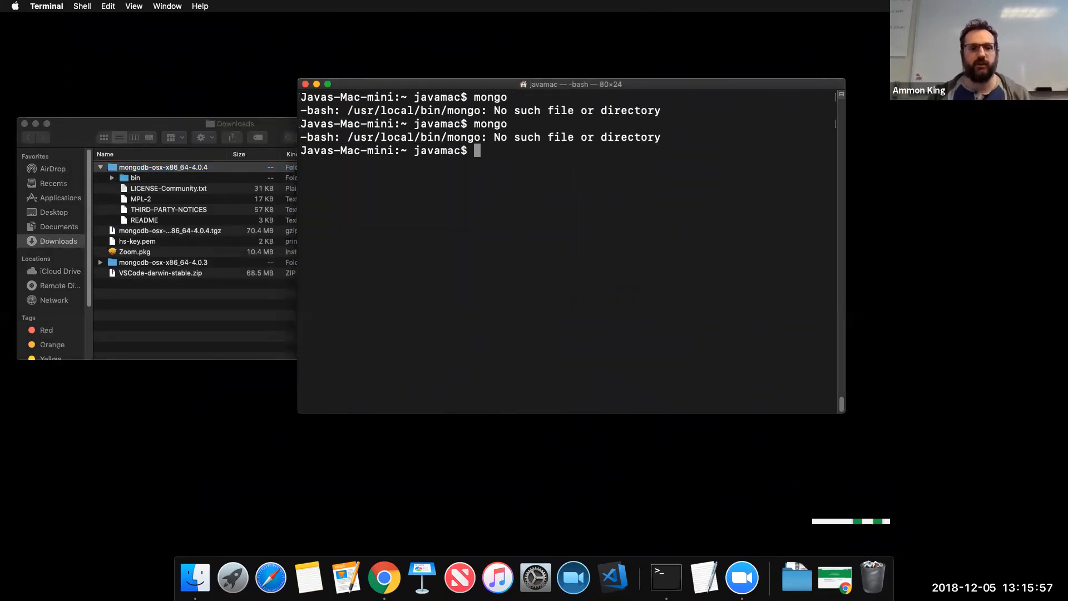
left_click_drag(78, 125, 106, 123)
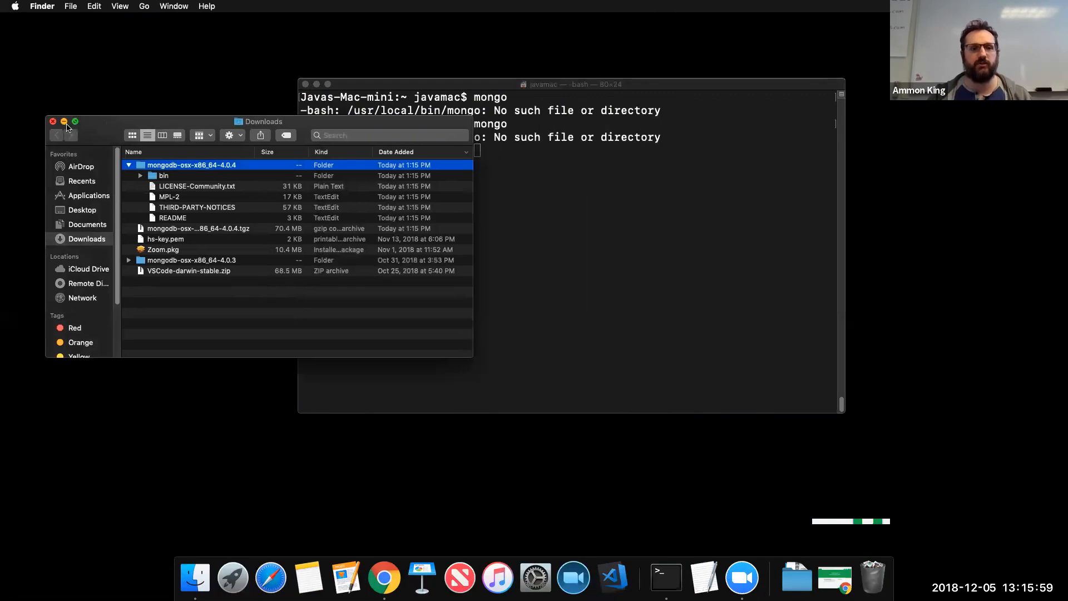
left_click(55, 124)
left_click(549, 271)
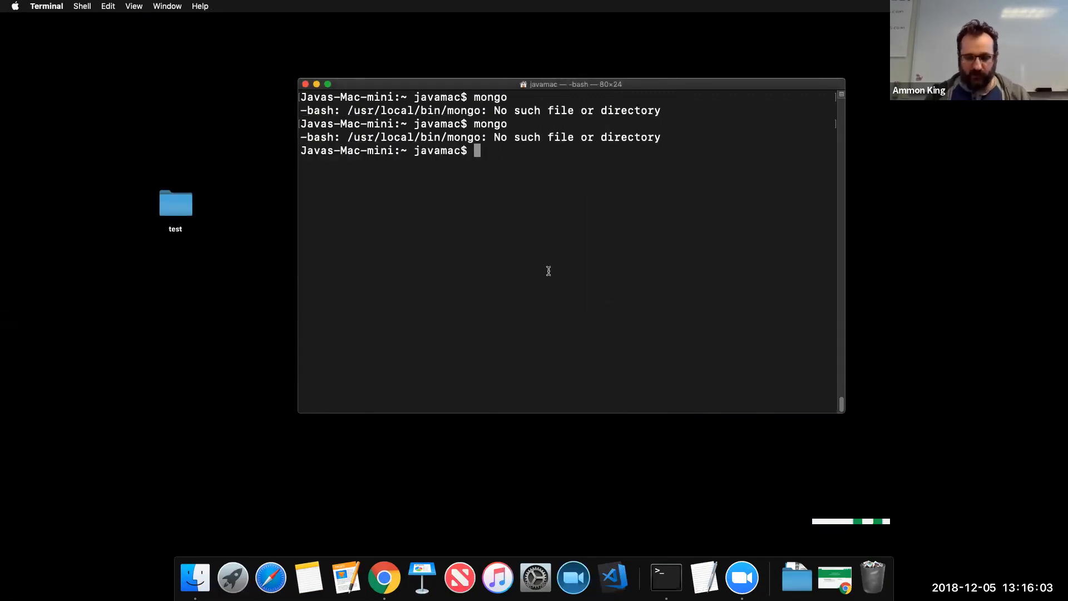
Update Homebrew with 'brew update' in macOS Terminal
type("bew")
key("BackSpace")
key("BackSpace")
type("rew")
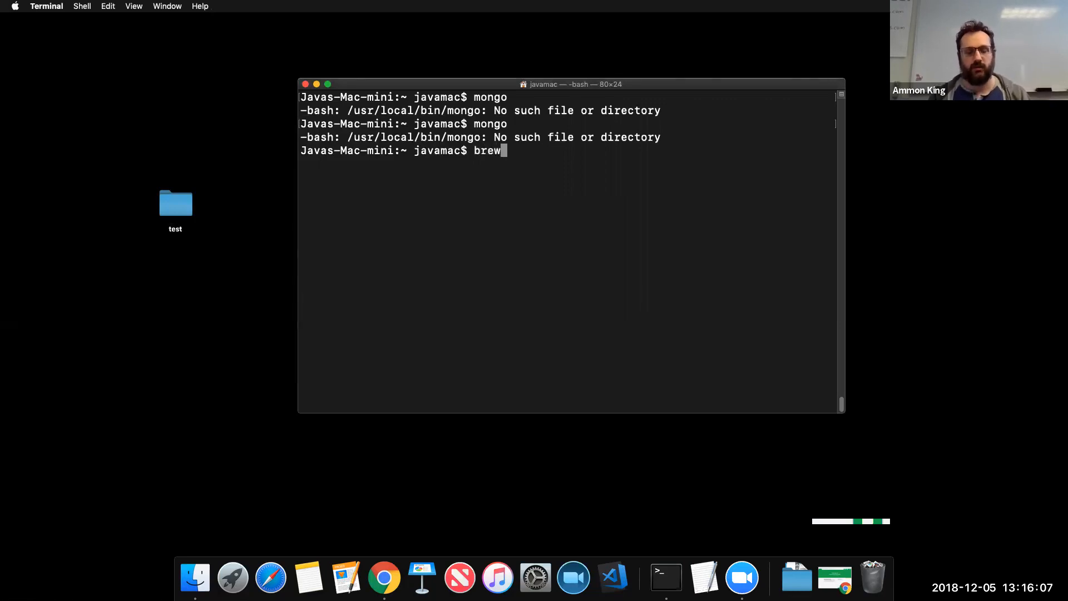
type(" update")
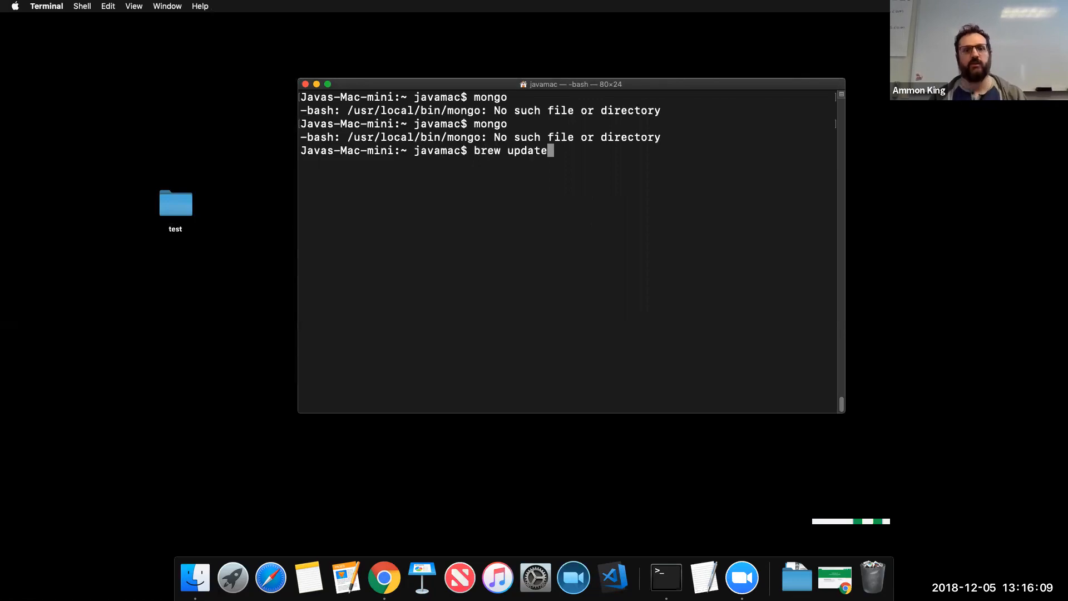
key("Return")
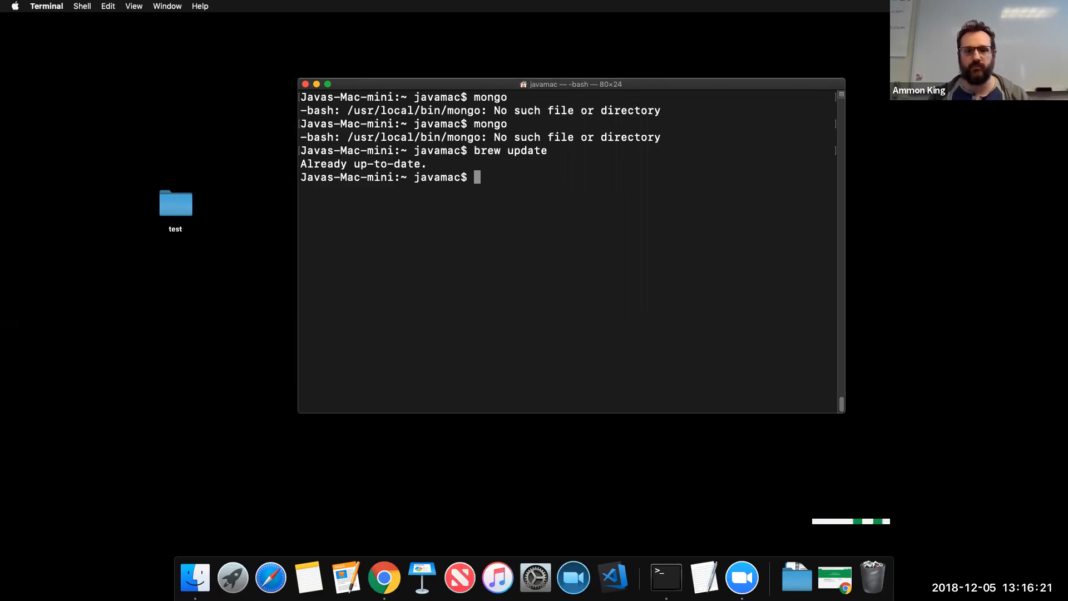
Install MongoDB with 'brew install mongo'
type("bew")
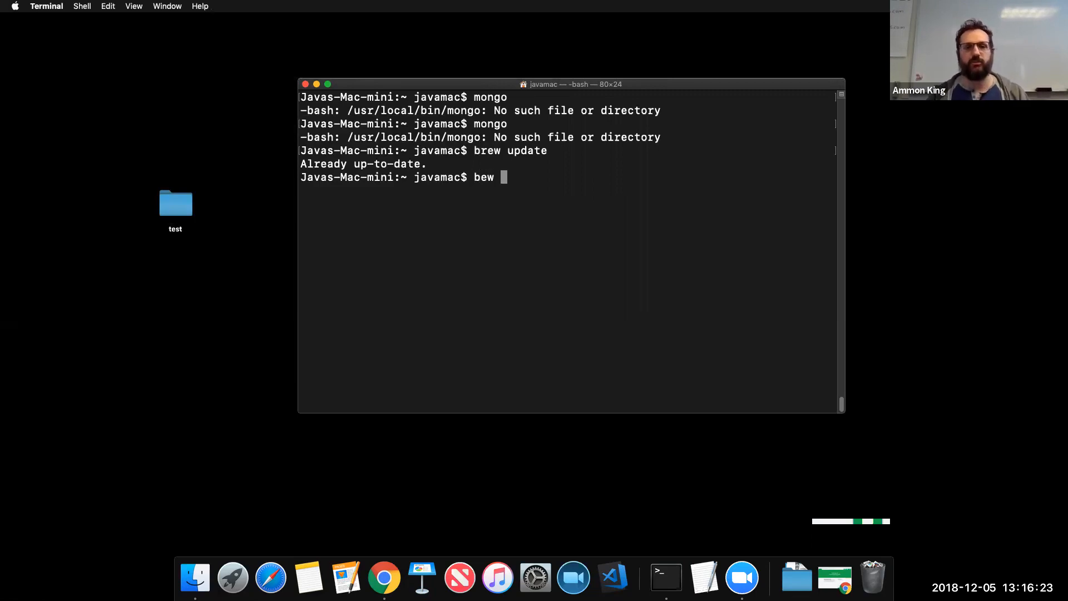
key("BackSpace")
key("BackSpace")
key("BackSpace")
type("rew insta")
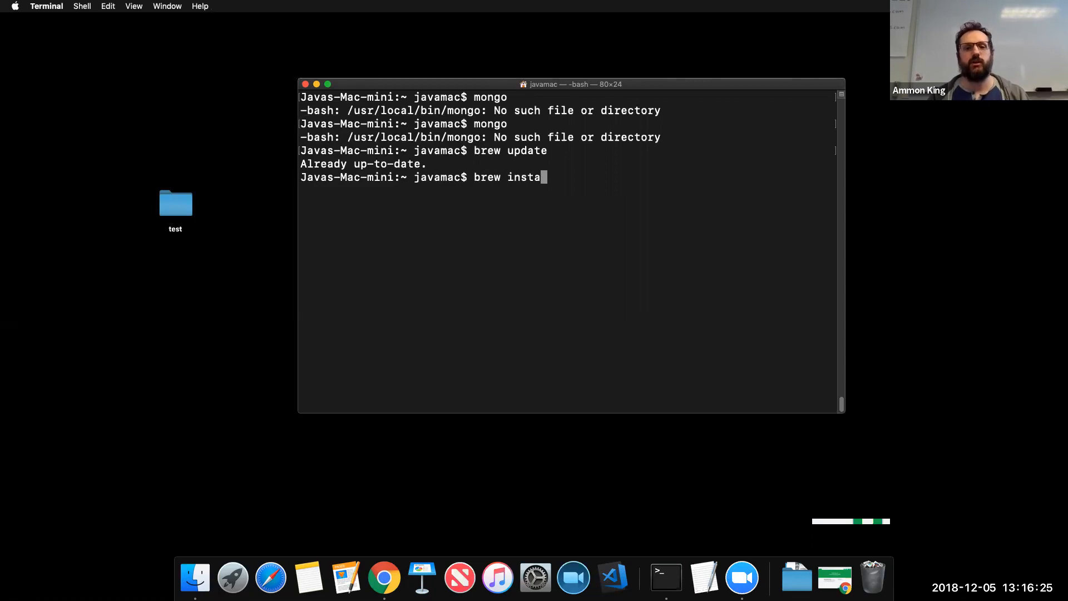
type("ll mongo")
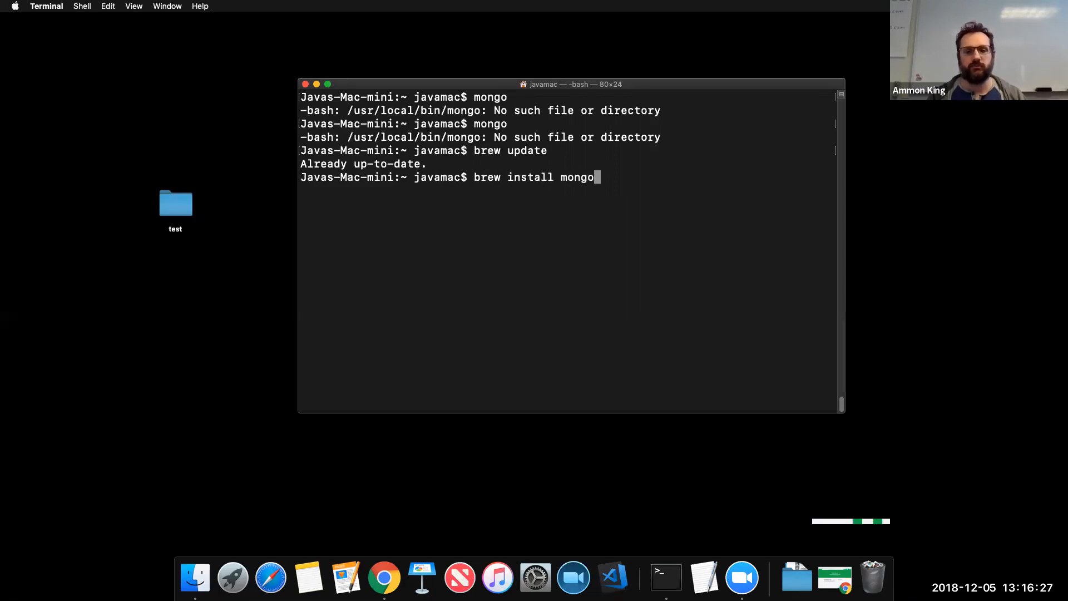
key("Return")
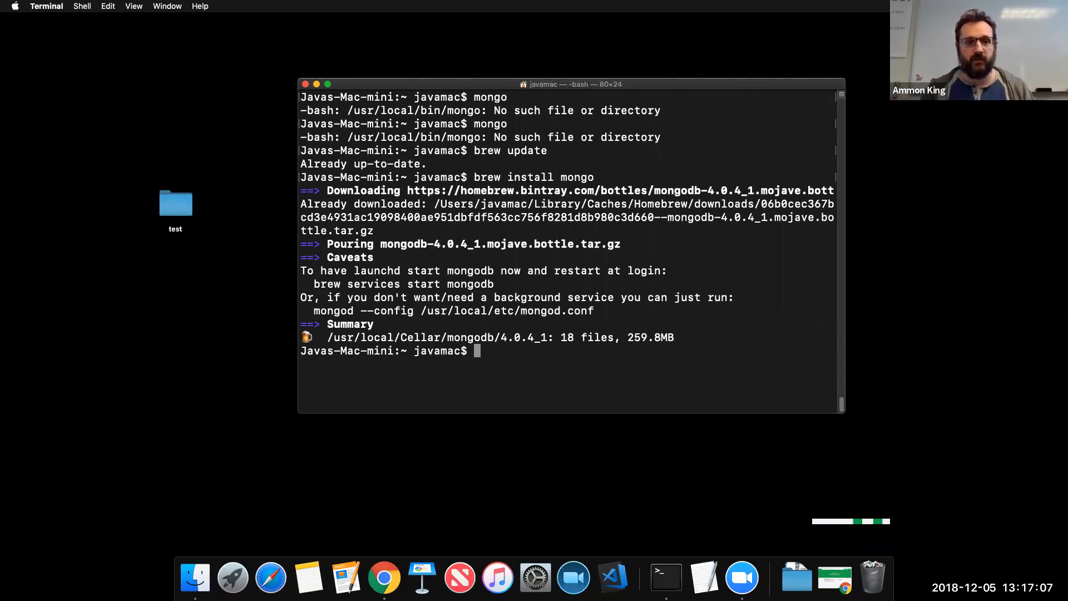
Launch the mongo shell, whose connection to 127.0.0.1:27017 is refused, and shift the Terminal window right
type("mongo")
key("Return")
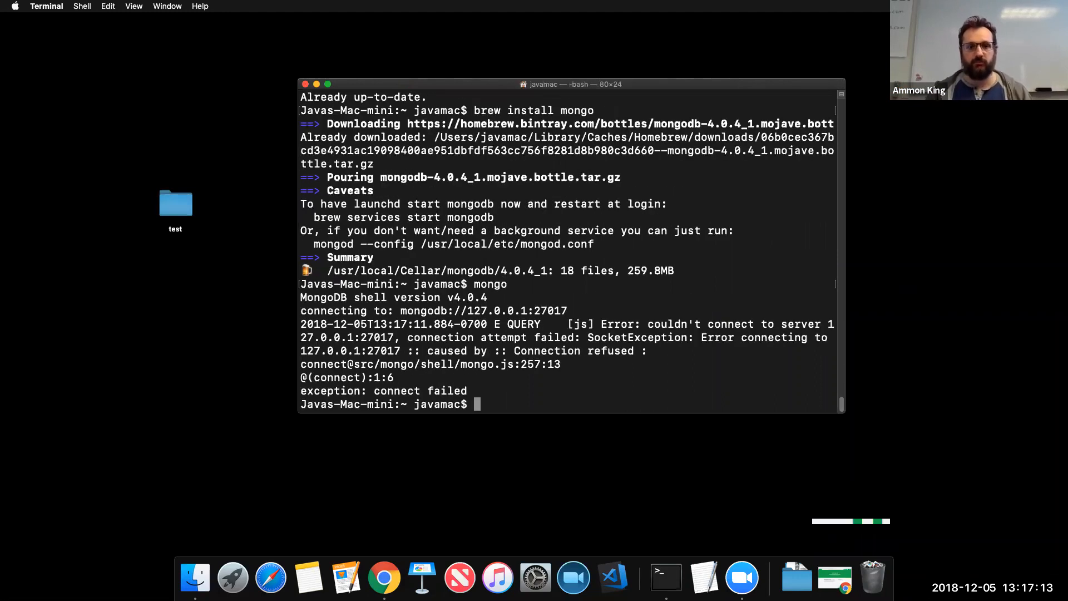
left_click_drag(568, 311, 300, 311)
left_click(303, 311)
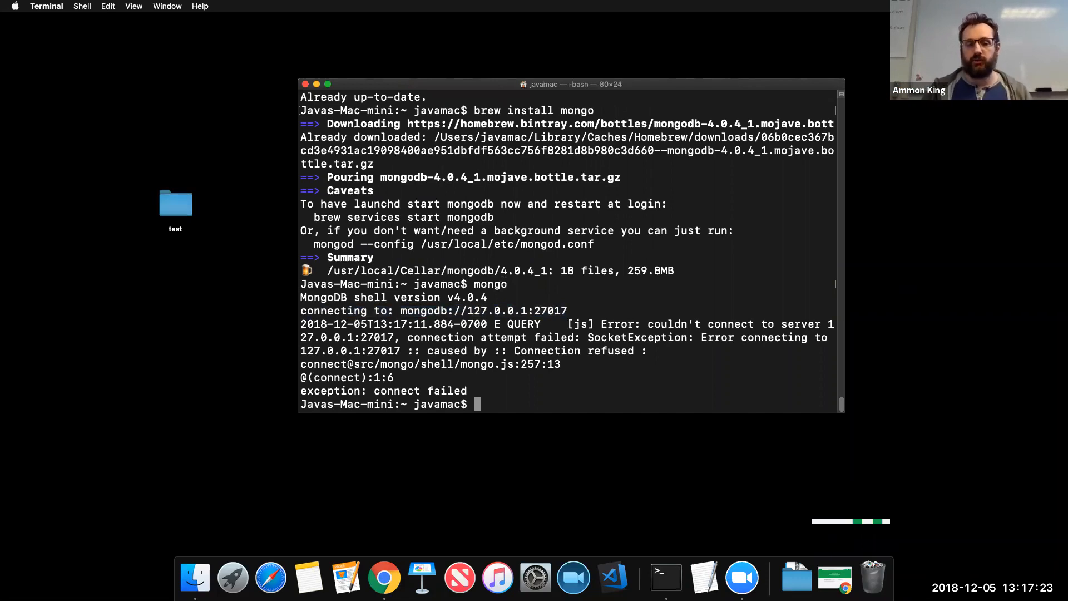
left_click_drag(472, 84, 549, 84)
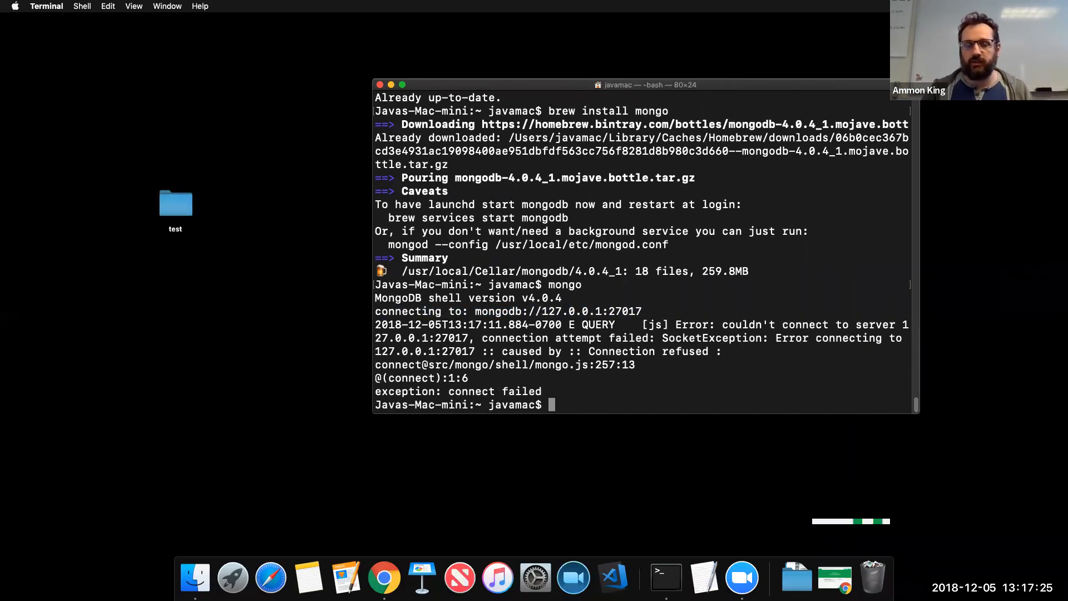
Load mlab.com in Chrome
left_click(392, 582)
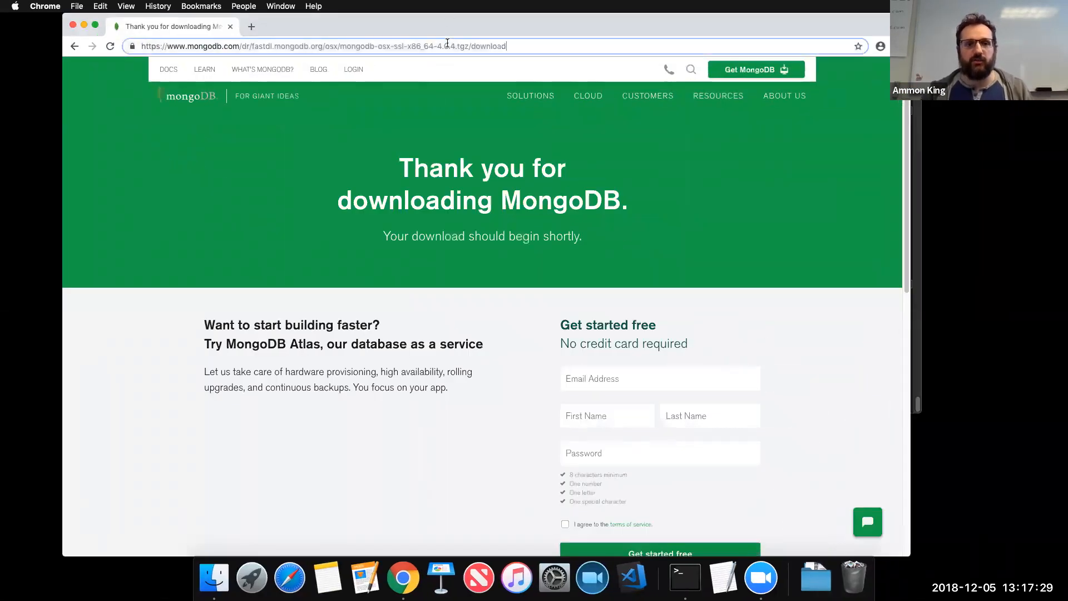
left_click(447, 47)
left_click(448, 48)
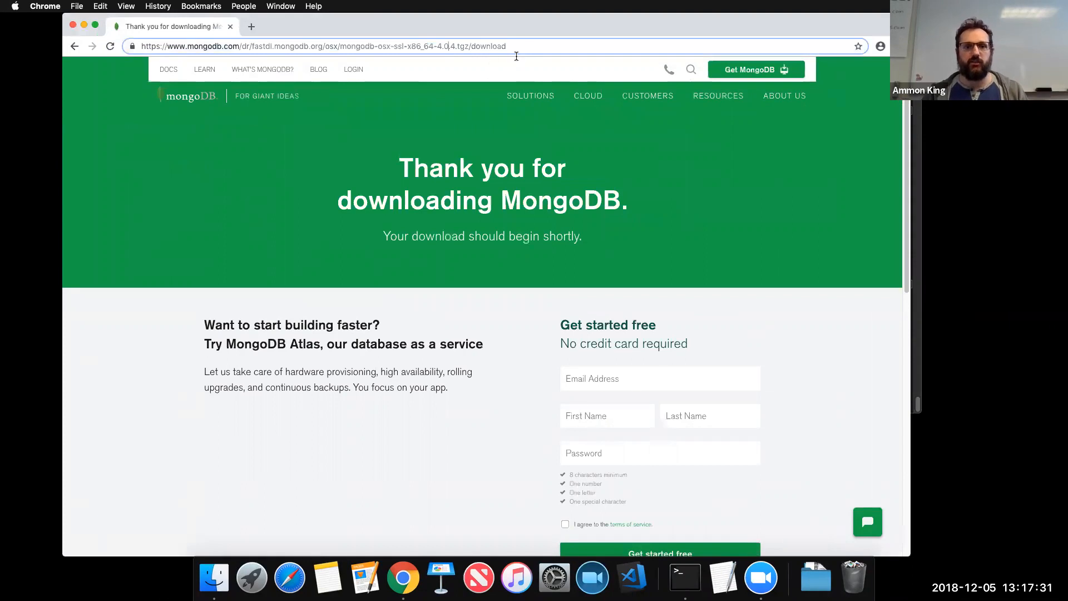
key("super+a")
type("mlab.com")
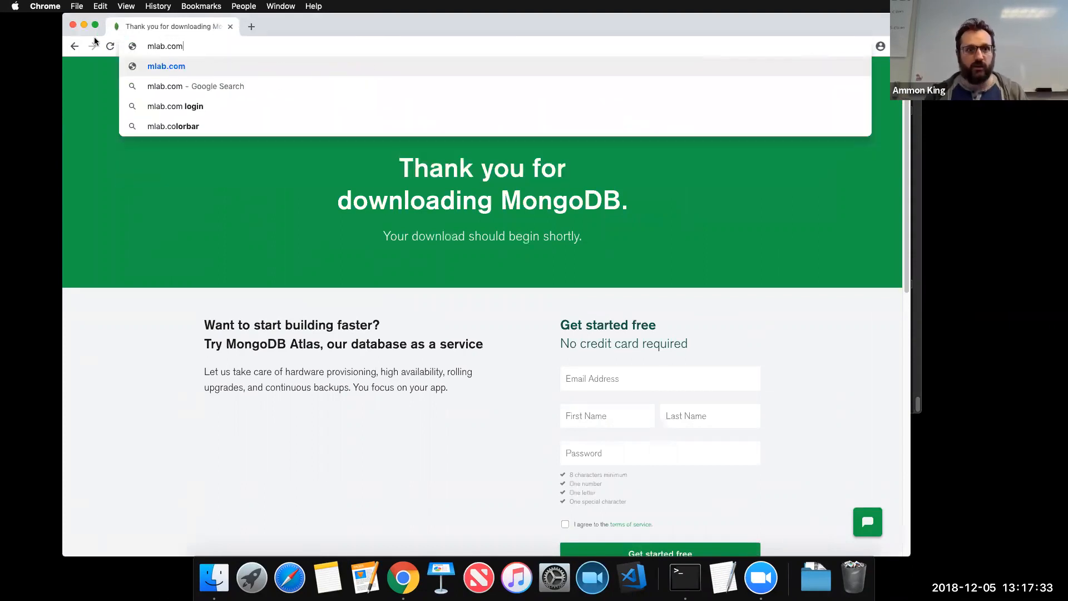
key("Return")
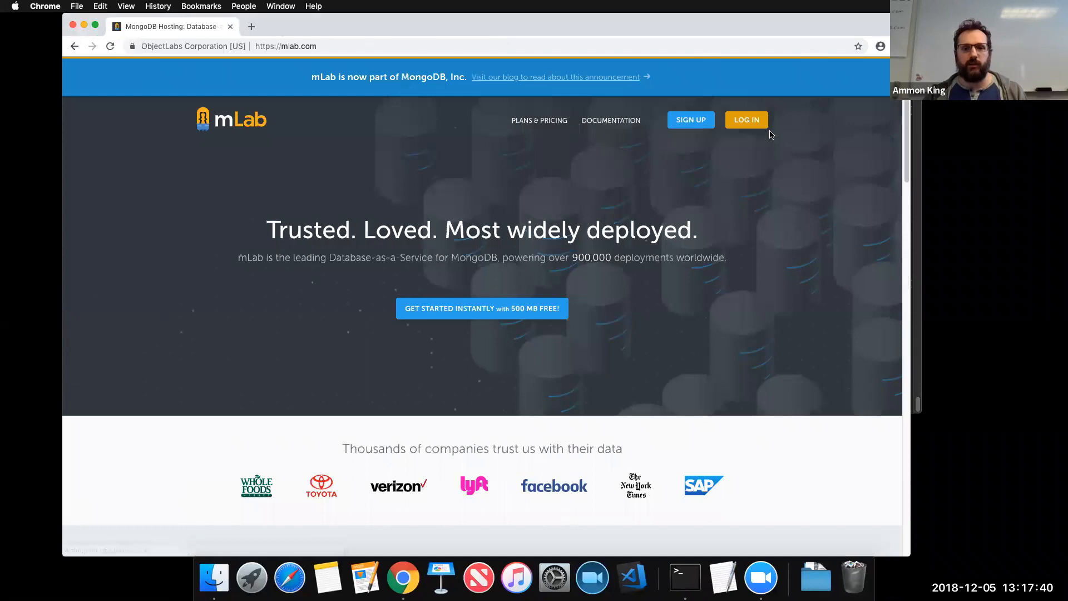
Log into mLab with the account username and password, open ammon-workshop, then hide Chrome and close Terminal
left_click(747, 120)
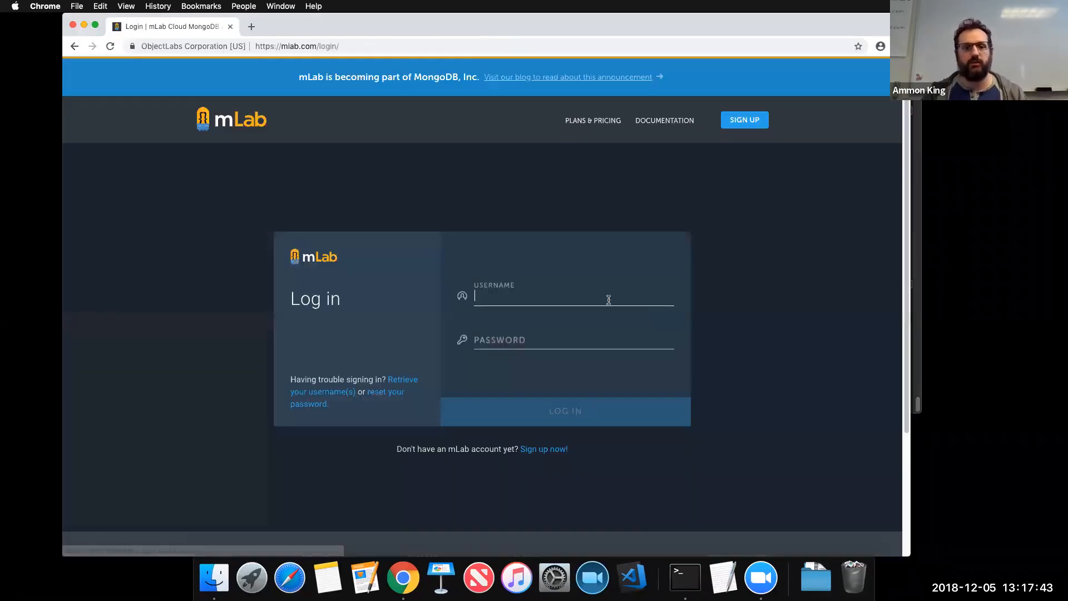
type("ammonking")
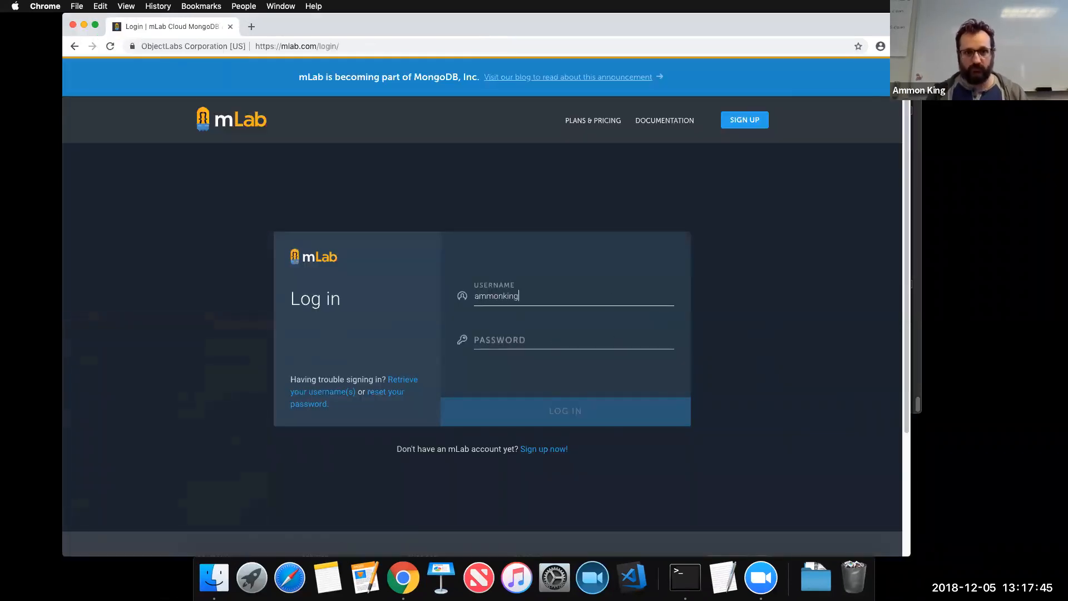
key("Tab")
type("••••••••••••")
key("Return")
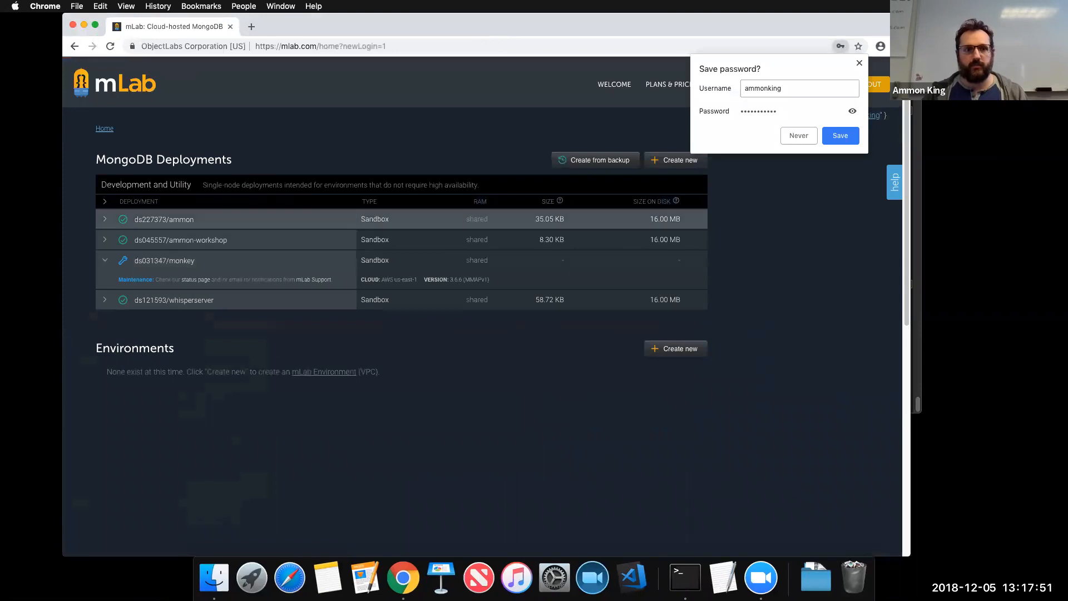
left_click(181, 240)
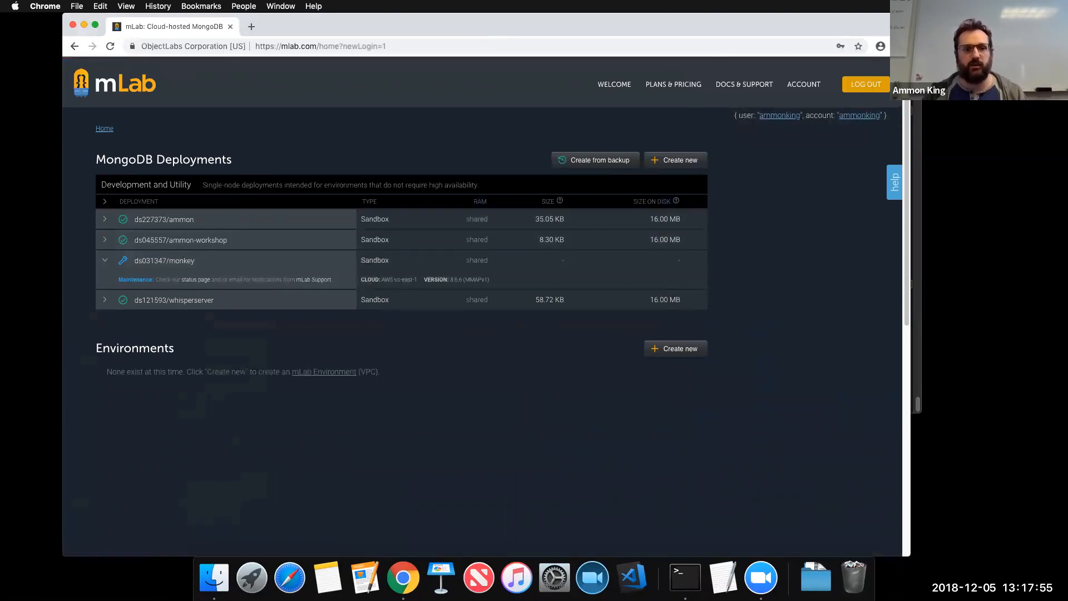
left_click(181, 240)
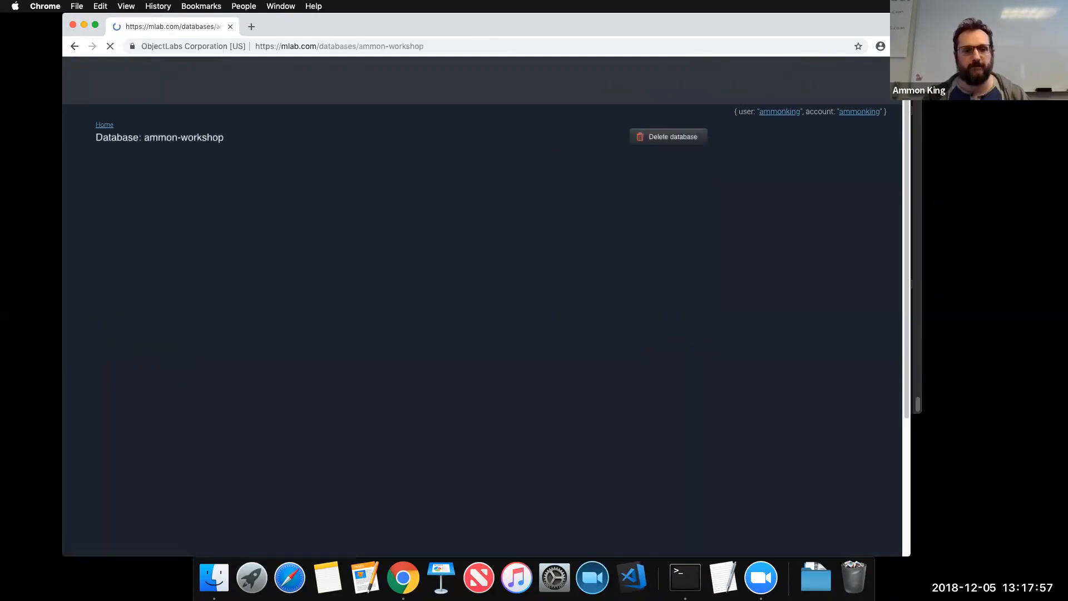
left_click(84, 25)
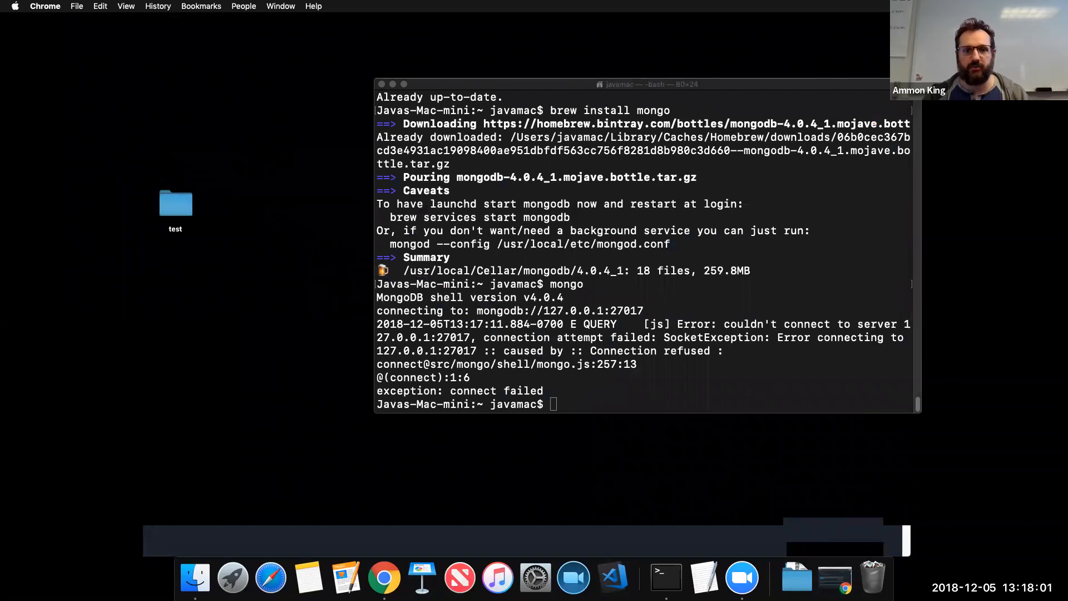
left_click(382, 84)
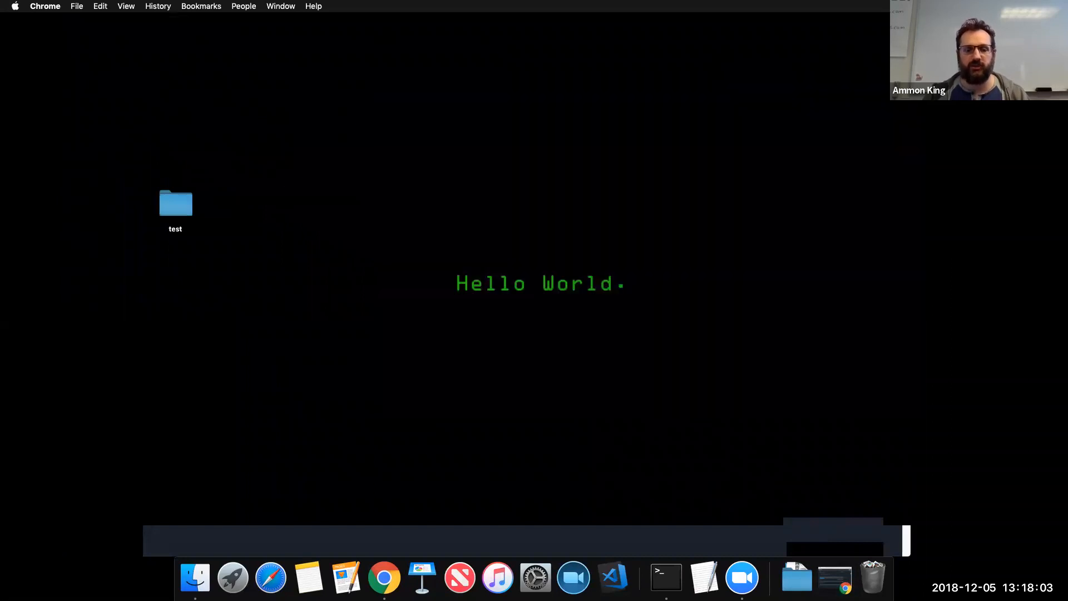
Create a new 'untitled folder' on the Mac desktop beside the test folder
right_click(346, 195)
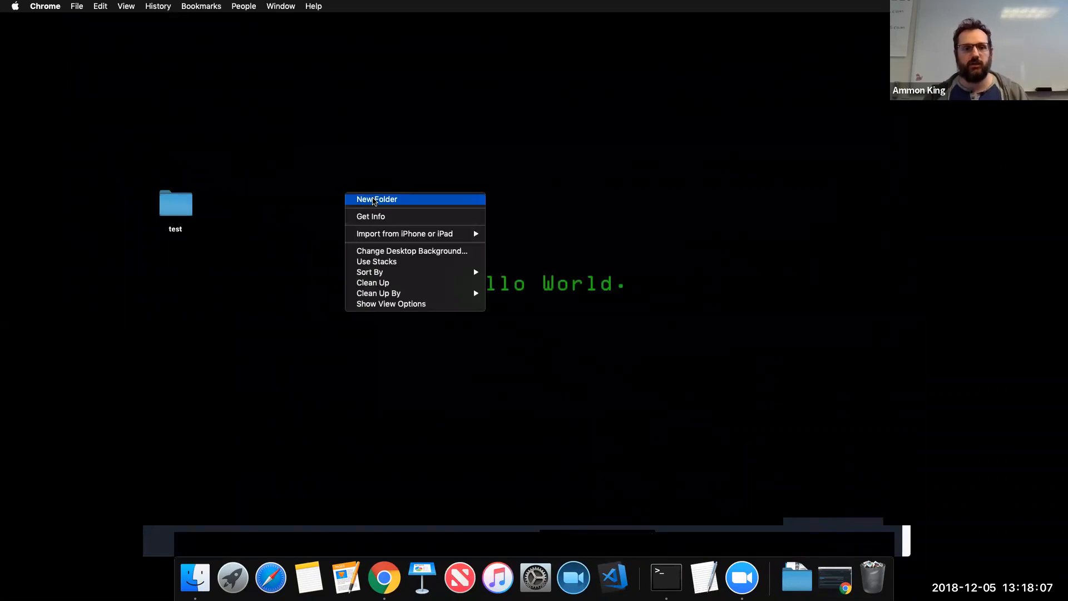
left_click(374, 200)
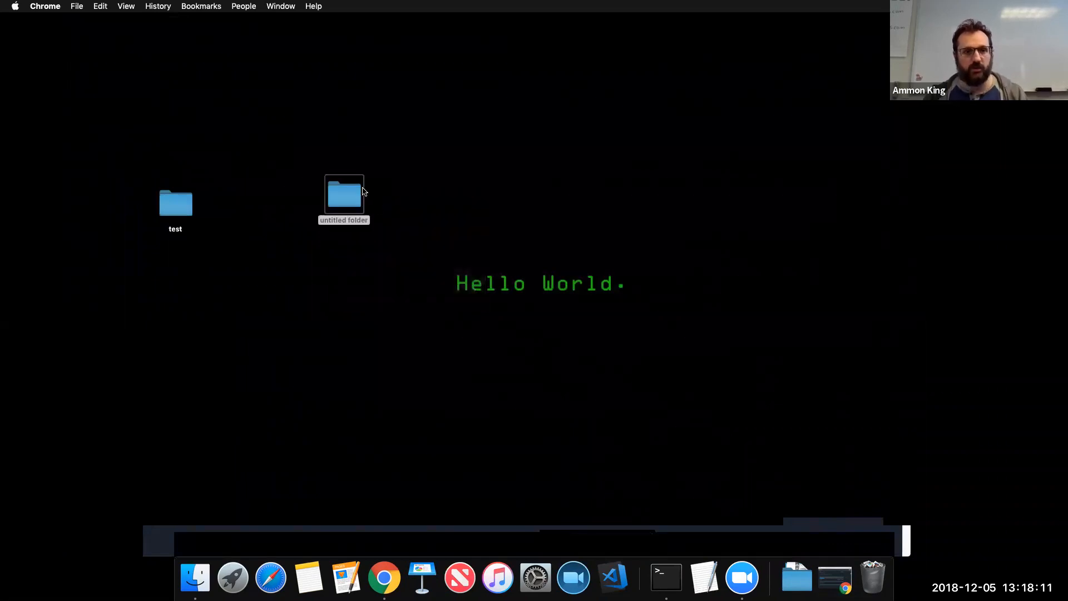
right_click(350, 191)
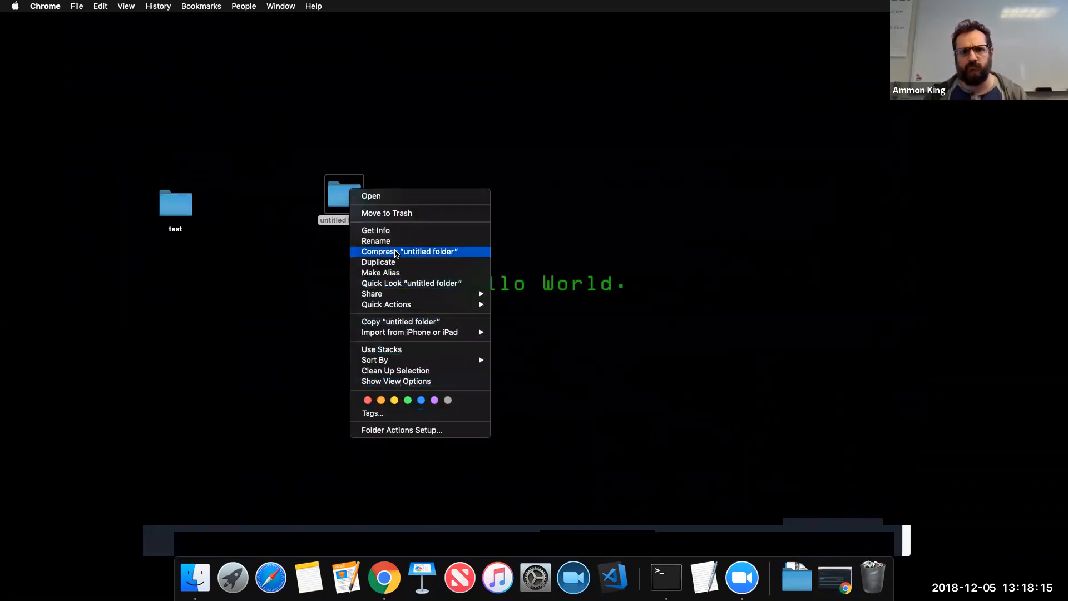
left_click(393, 242)
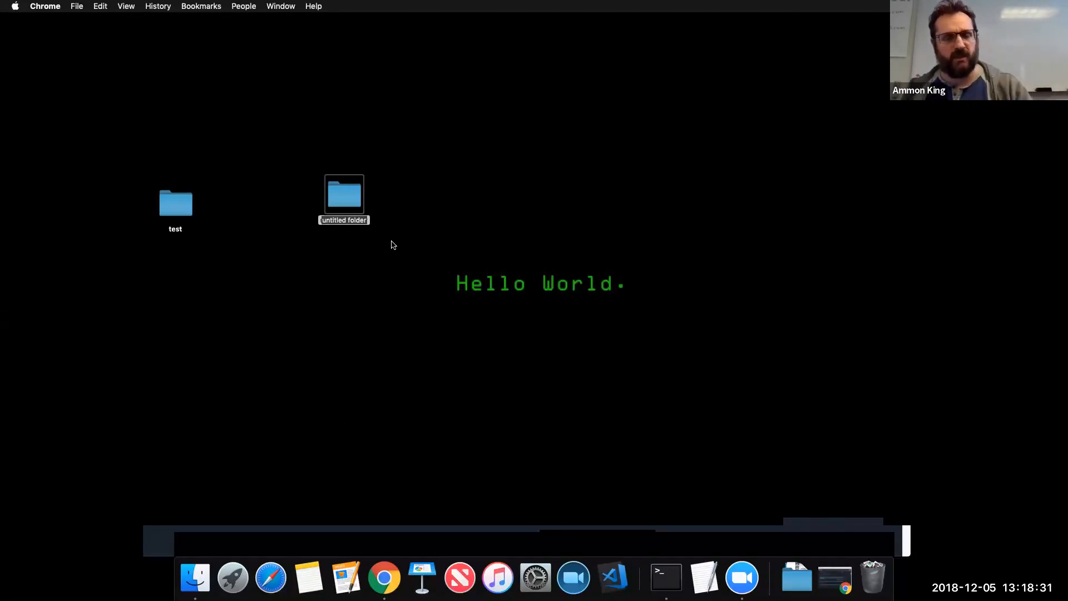
left_click(400, 210)
double_click(351, 220)
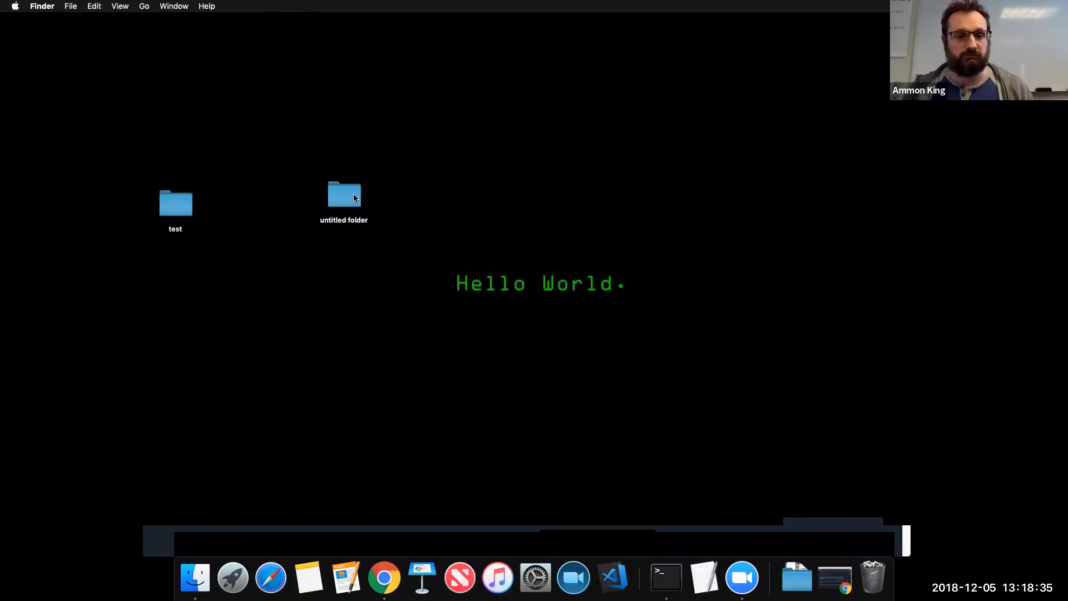
right_click(362, 200)
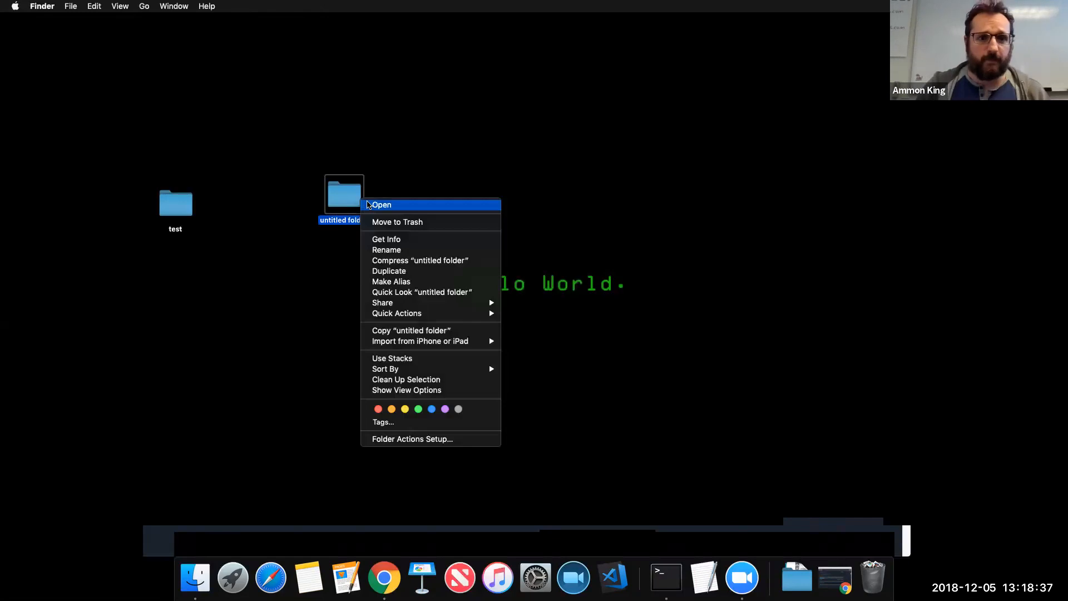
left_click(594, 210)
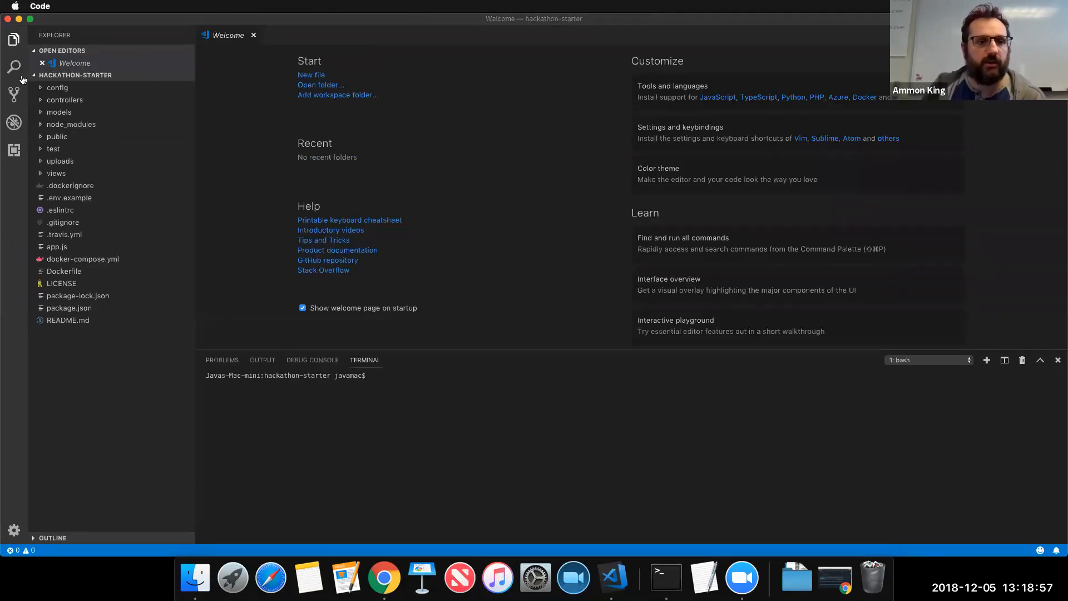
Open the Desktop's 'untitled folder' as the VS Code workspace
key("super+w")
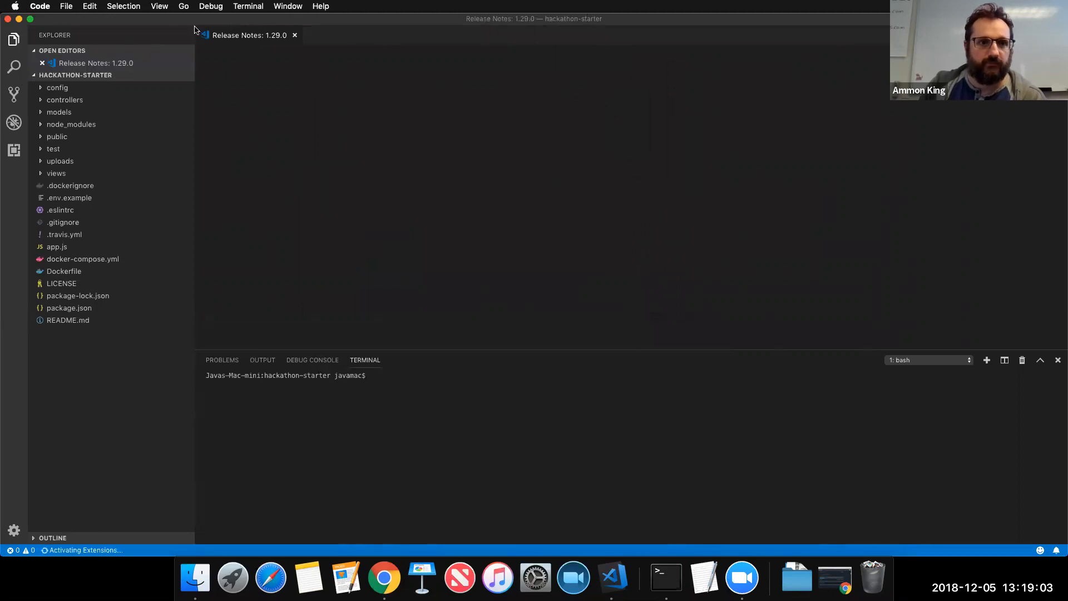
left_click(67, 7)
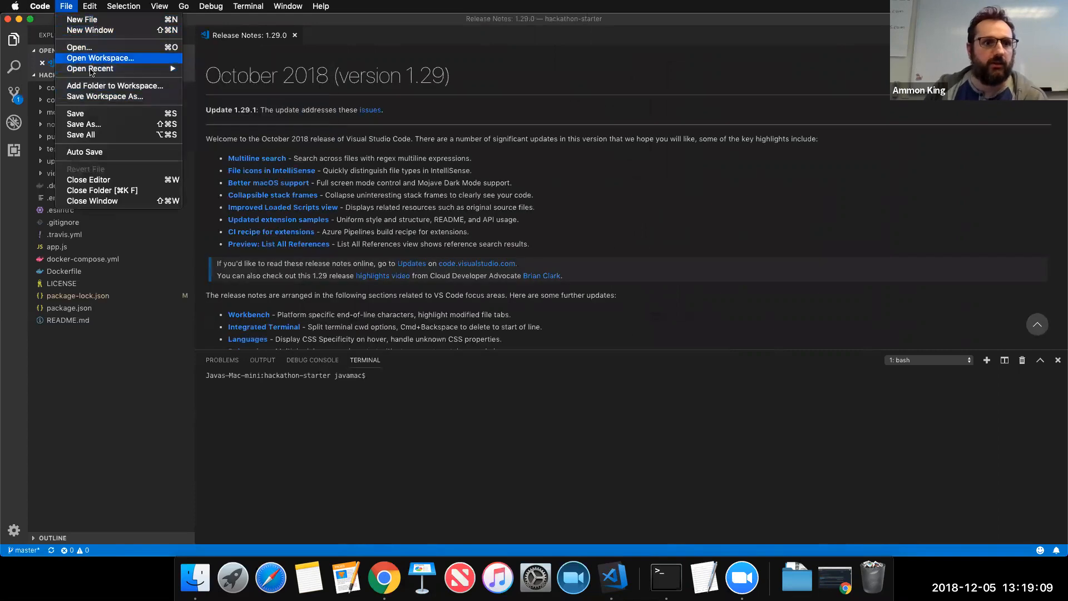
key("Escape")
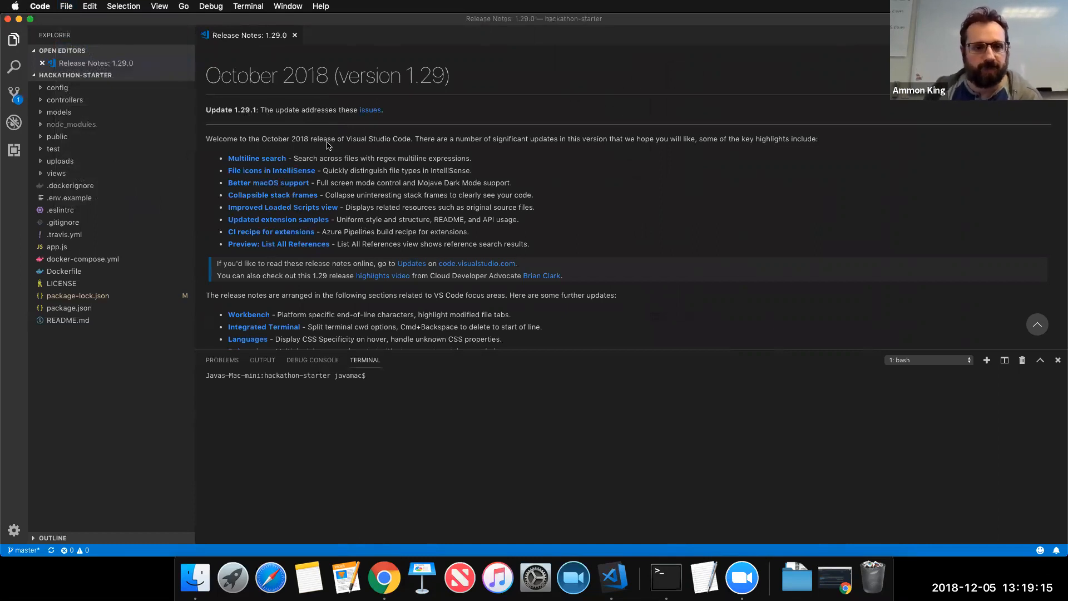
key("super+o")
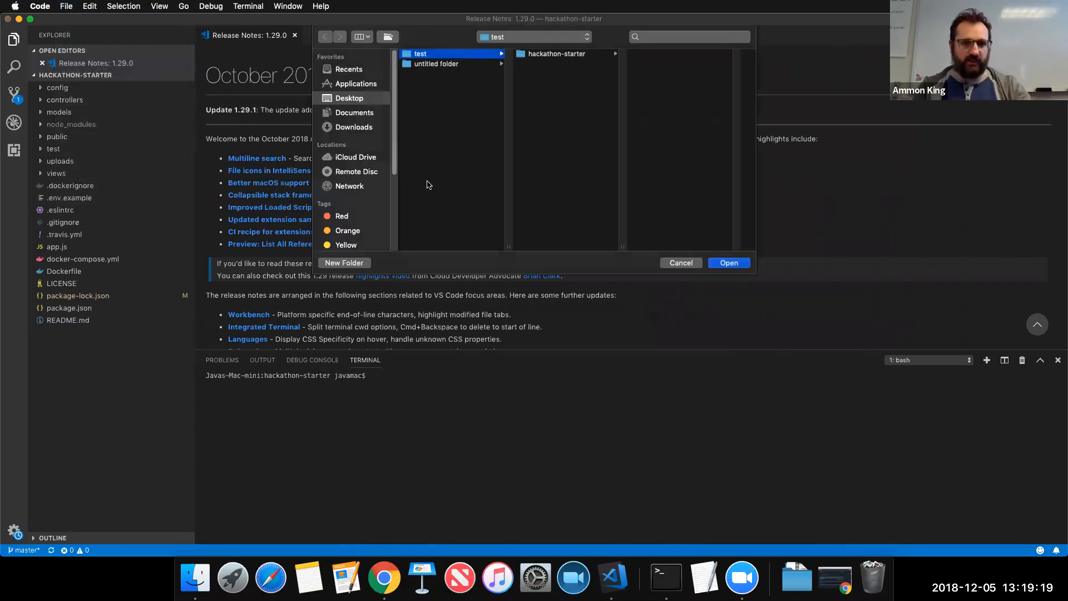
left_click(448, 70)
left_click(435, 66)
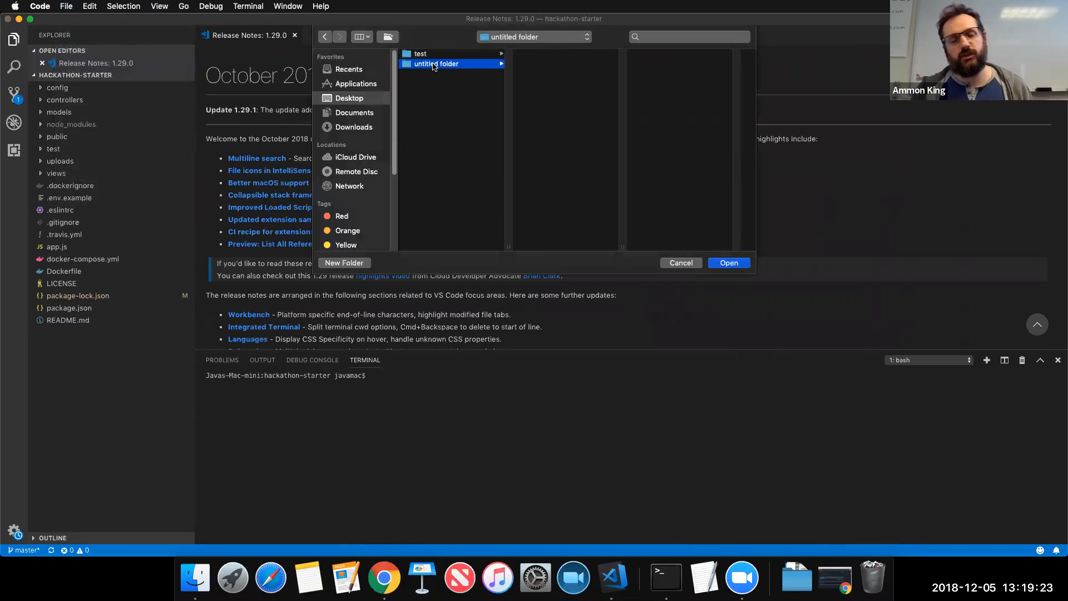
left_click(724, 267)
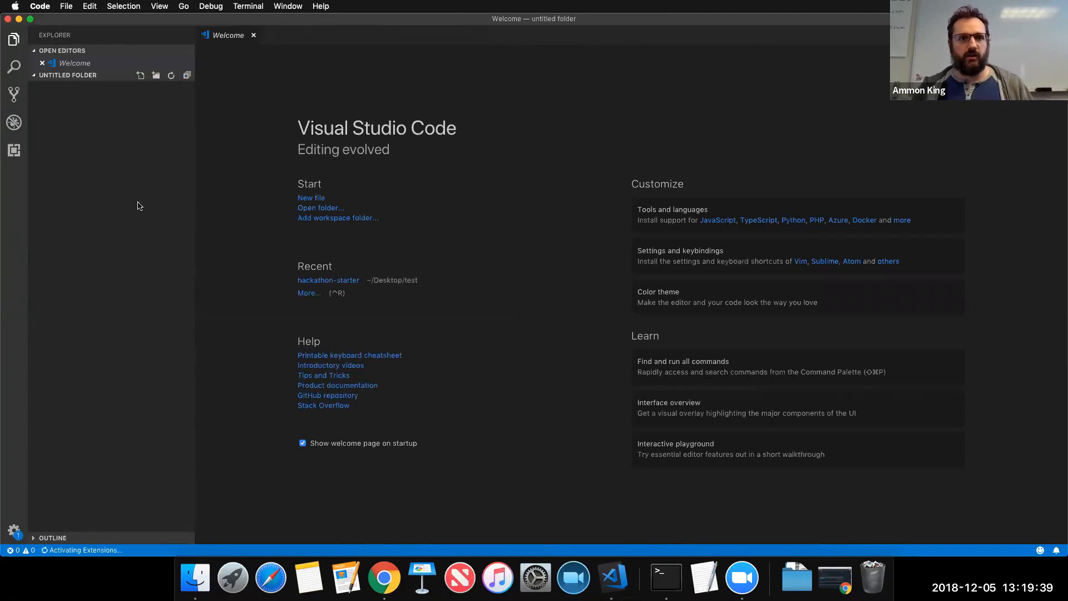
Add an empty queries.txt file to the untitled folder and bring the mLab page back
left_click(114, 201)
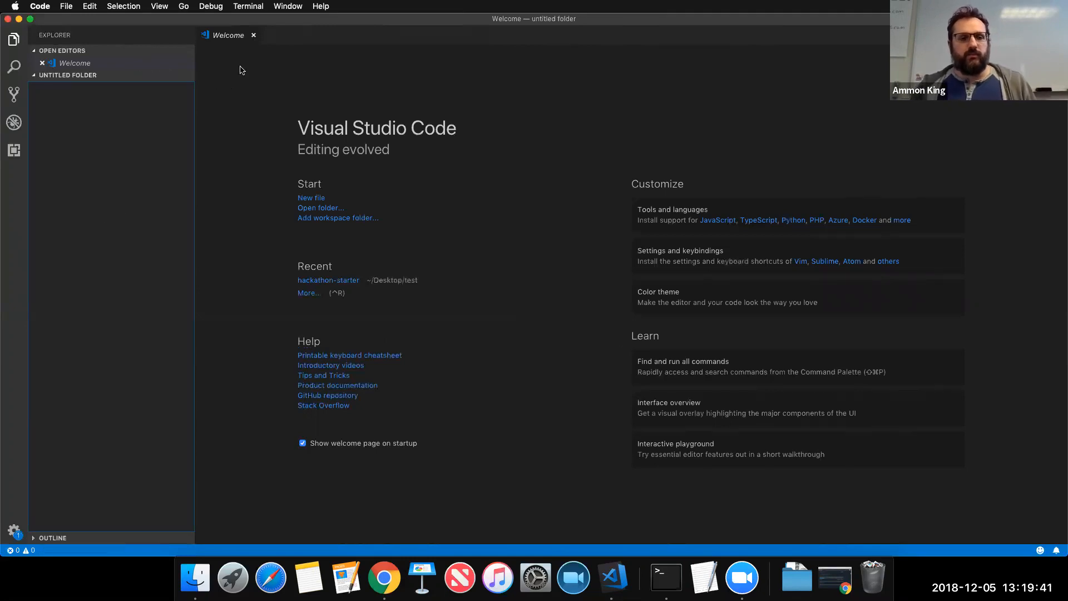
left_click(253, 35)
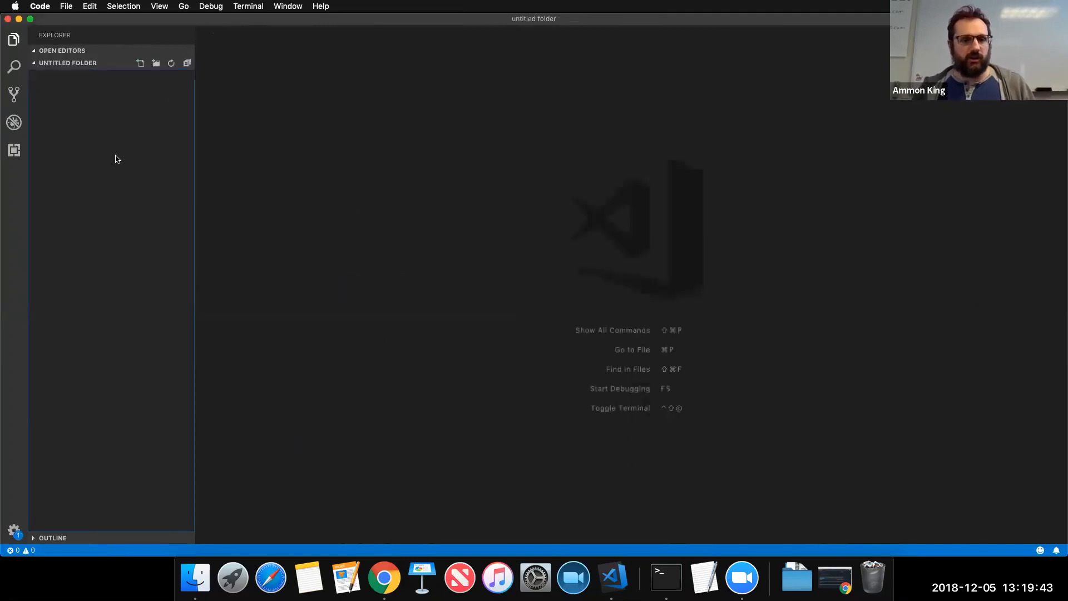
right_click(115, 155)
left_click(137, 163)
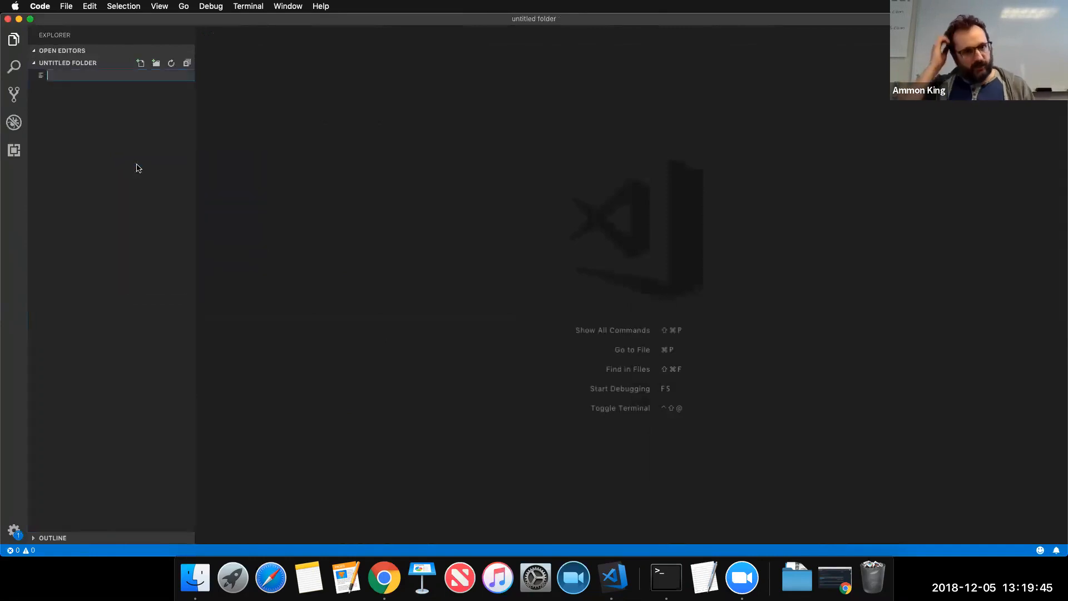
type("queires")
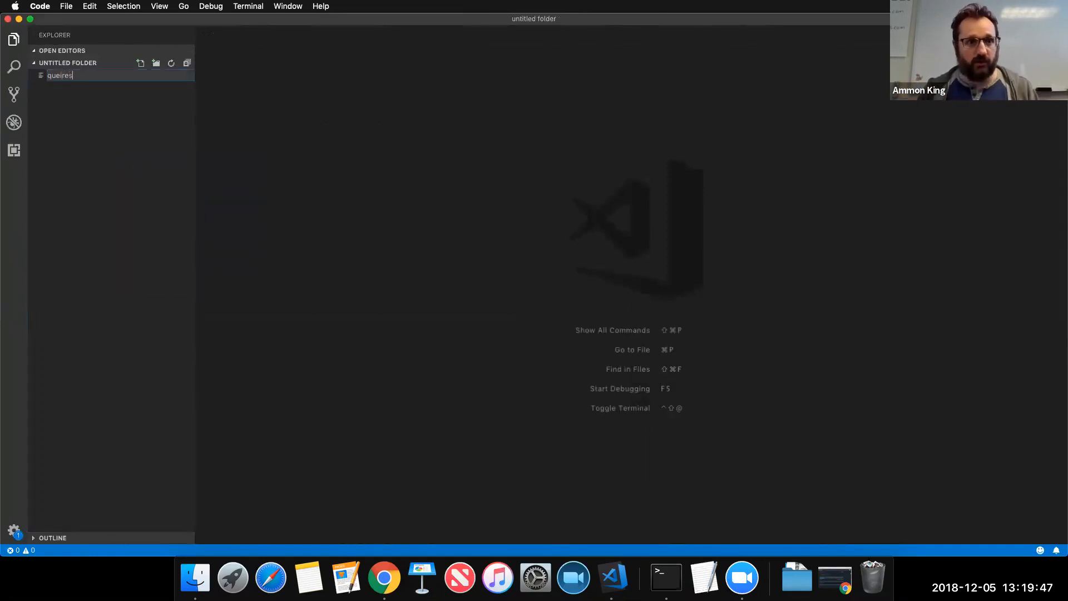
type(".")
key("BackSpace")
key("BackSpace")
key("BackSpace")
type("ries.txt")
key("Return")
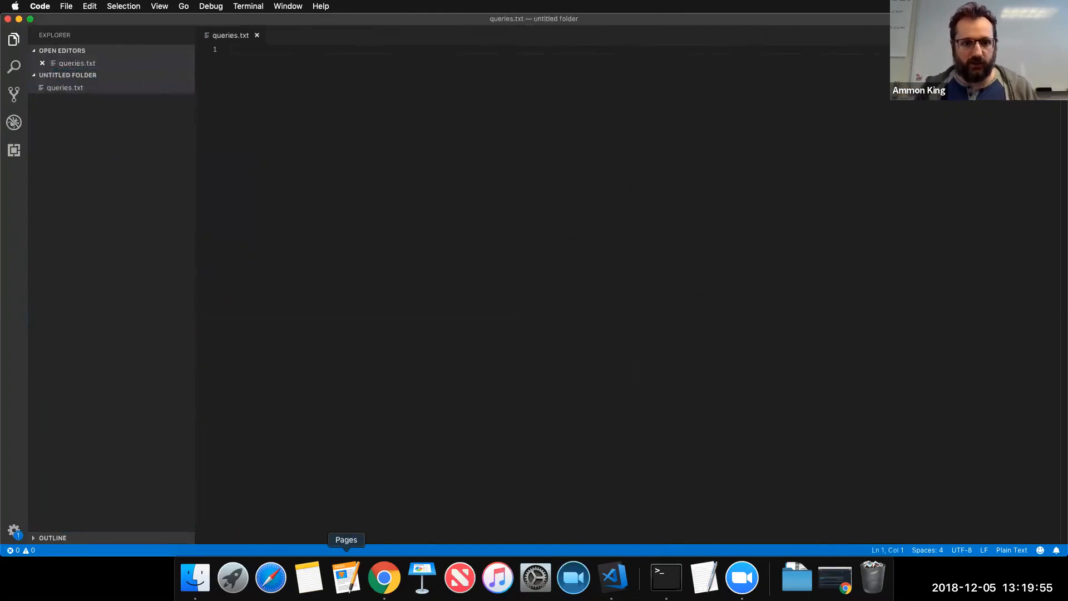
left_click(384, 577)
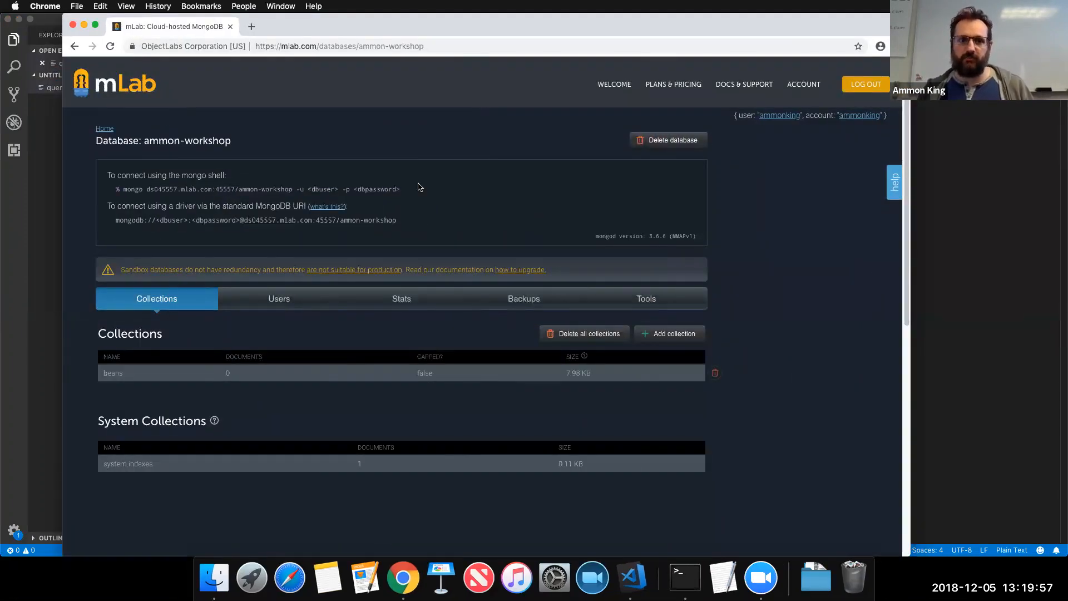
Select the mLab mongo shell command for ds045557.mlab.com:45557/ammon-workshop and return to line 1 of queries.txt
left_click_drag(411, 192, 189, 185)
left_click(340, 184)
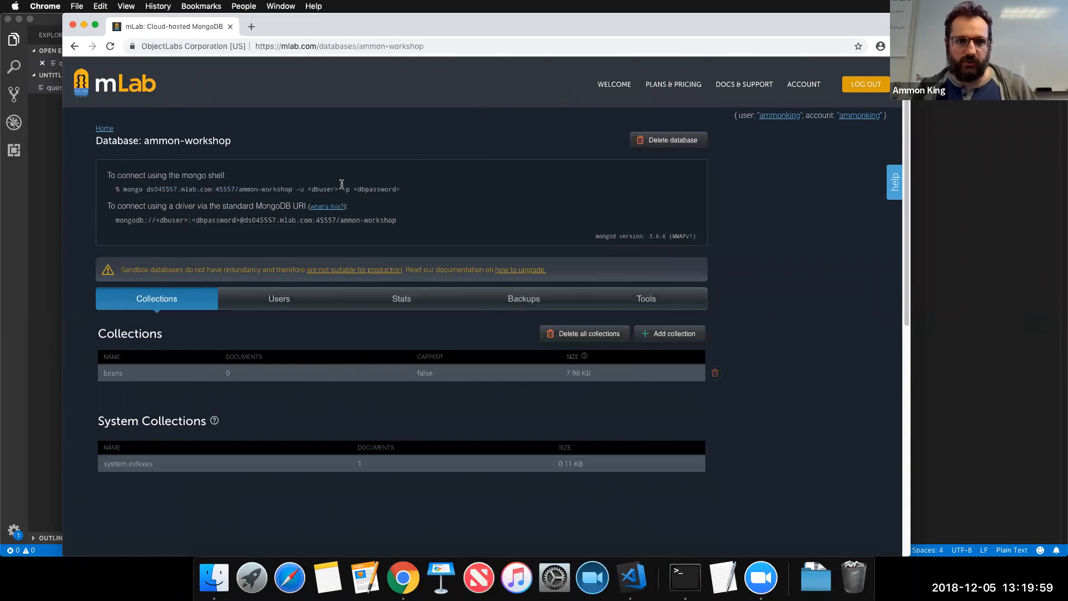
left_click_drag(399, 187, 123, 189)
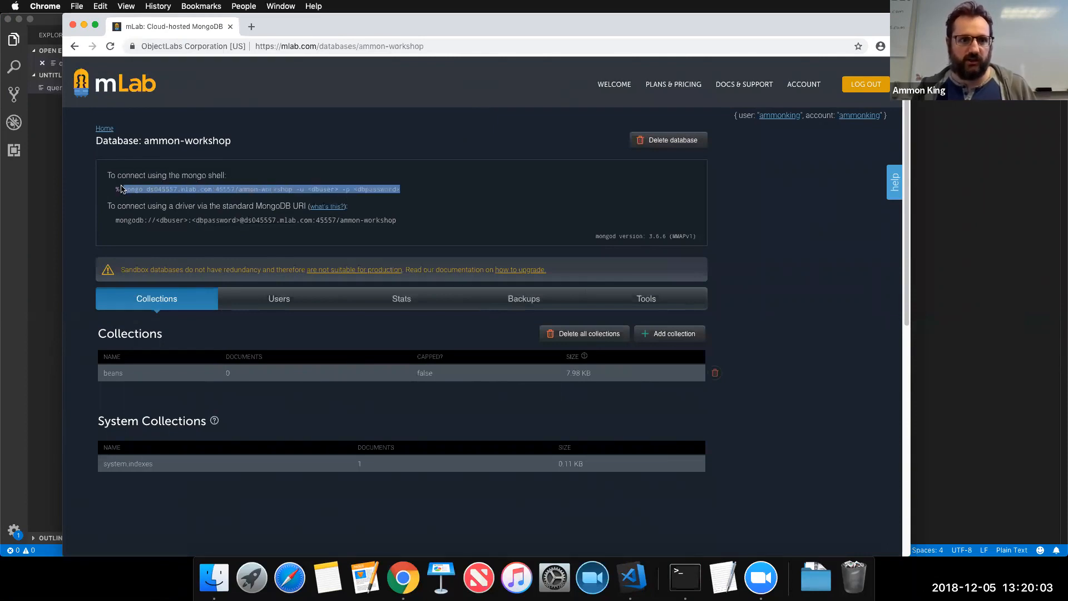
left_click(915, 125)
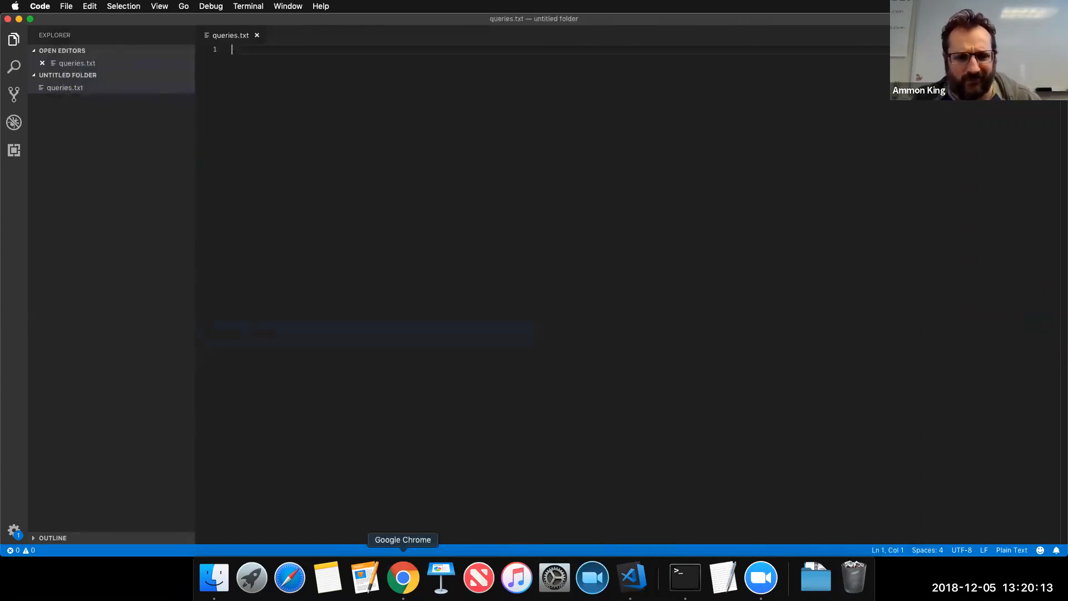
left_click(403, 577)
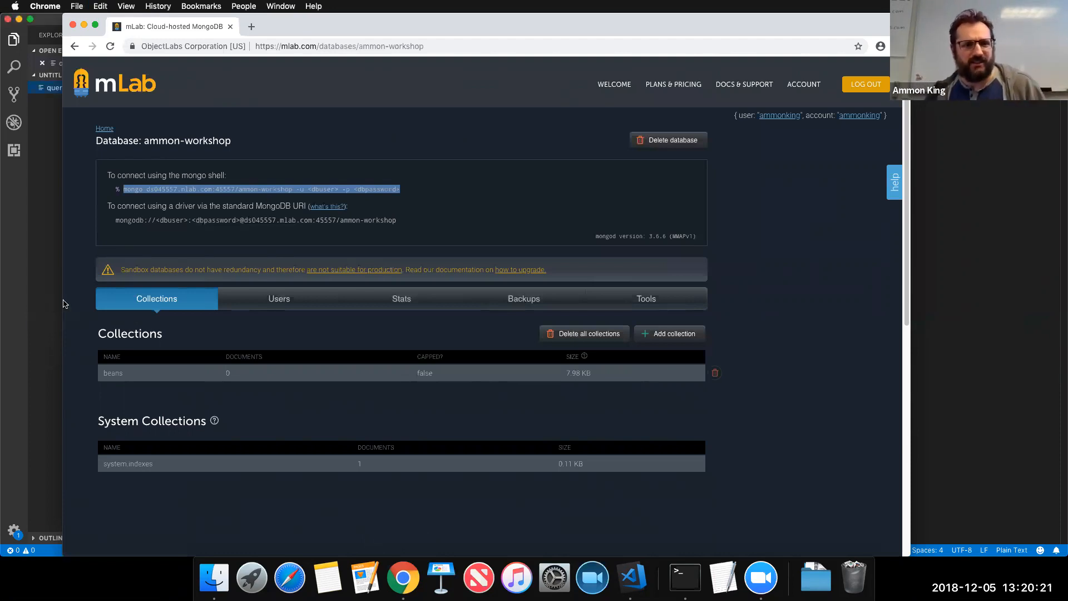
left_click(59, 303)
left_click(475, 208)
Paste the connection command into queries.txt, replace <dbuser> and <dbpassword> with the database credentials, and save
key("super+v")
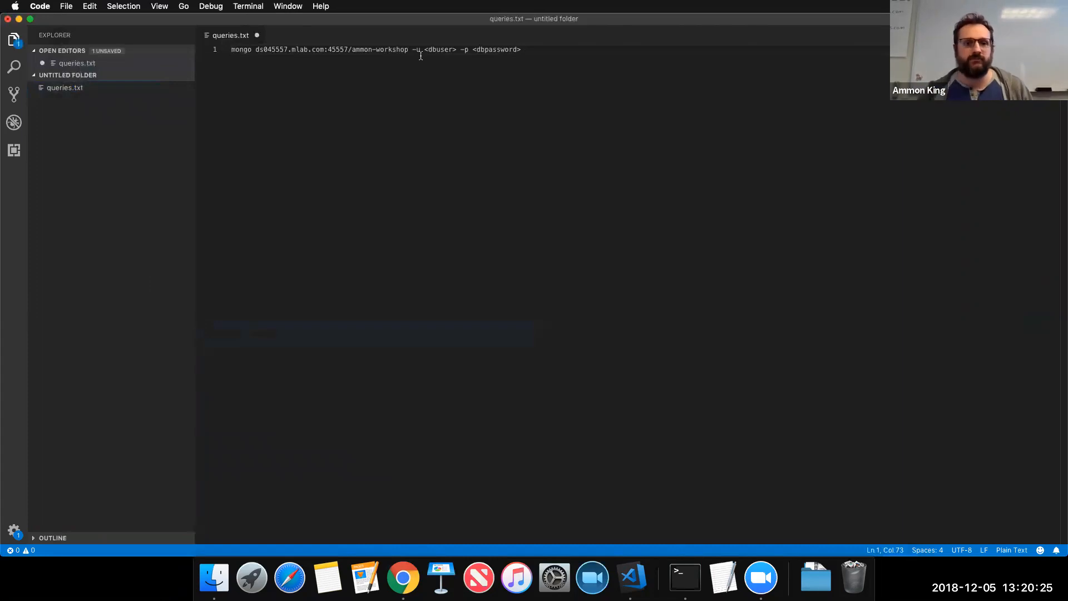
left_click_drag(425, 50, 461, 51)
type("ammon")
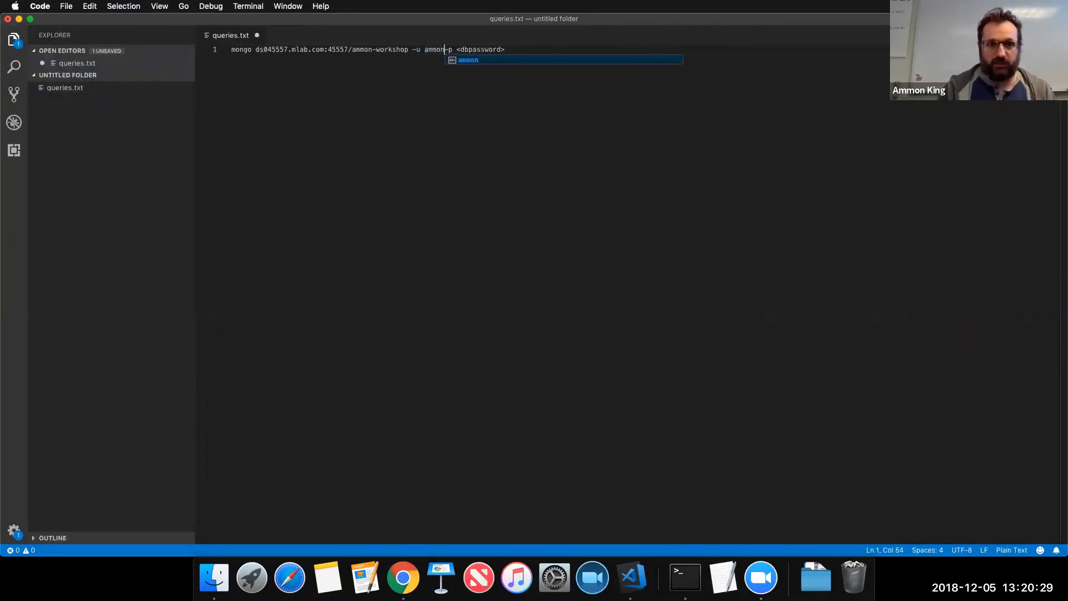
key("End")
key("BackSpace")
key("BackSpace")
key("BackSpace")
key("BackSpace")
key("BackSpace")
key("BackSpace")
key("BackSpace")
key("BackSpace")
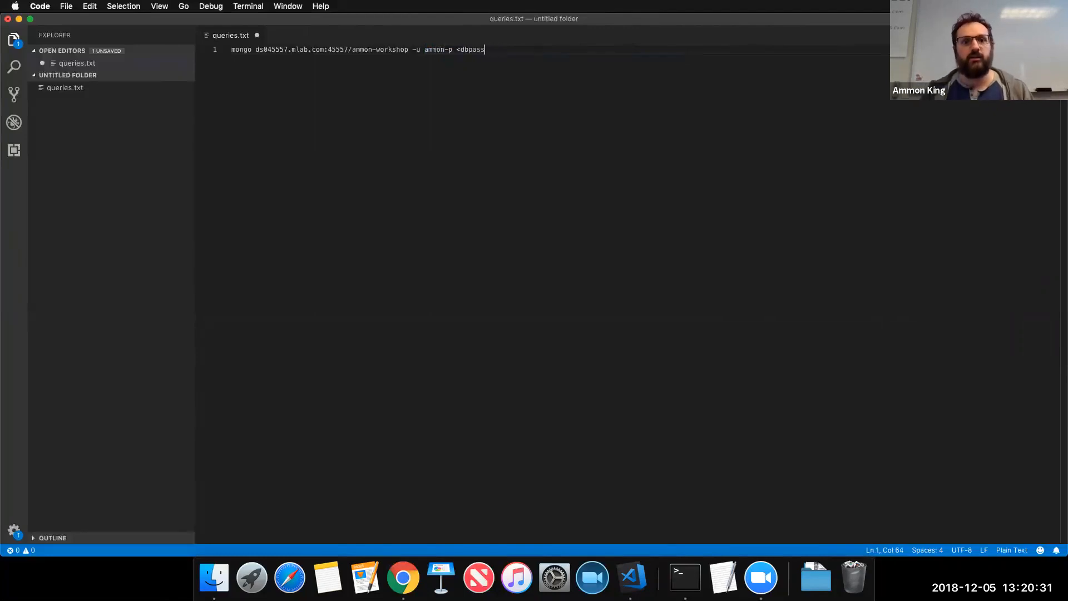
key("BackSpace")
key("BackSpace")
key("BackSpace")
key("BackSpace")
type("password1")
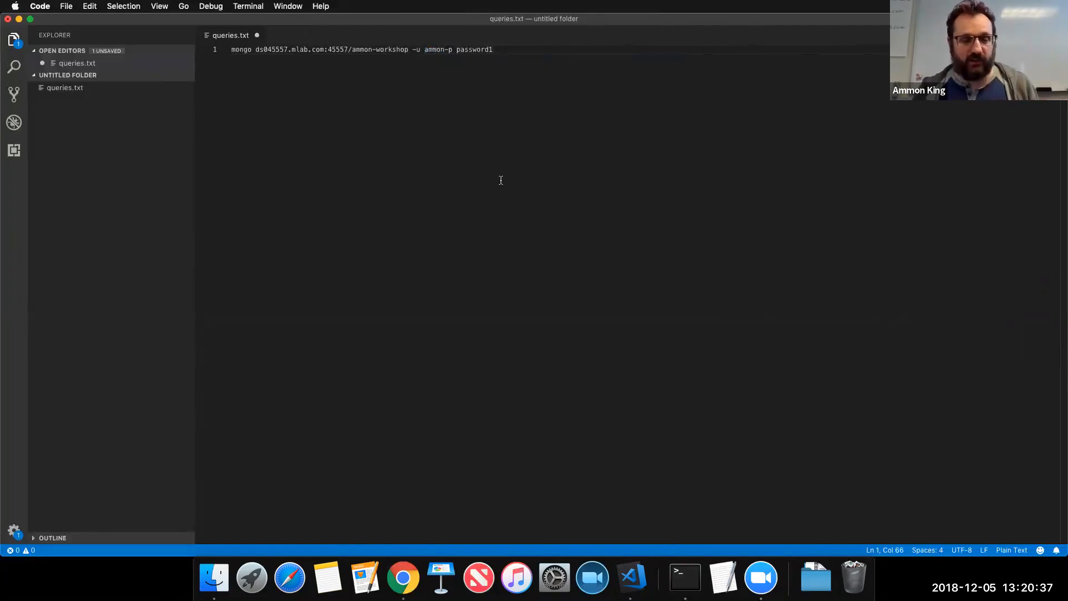
key("super+s")
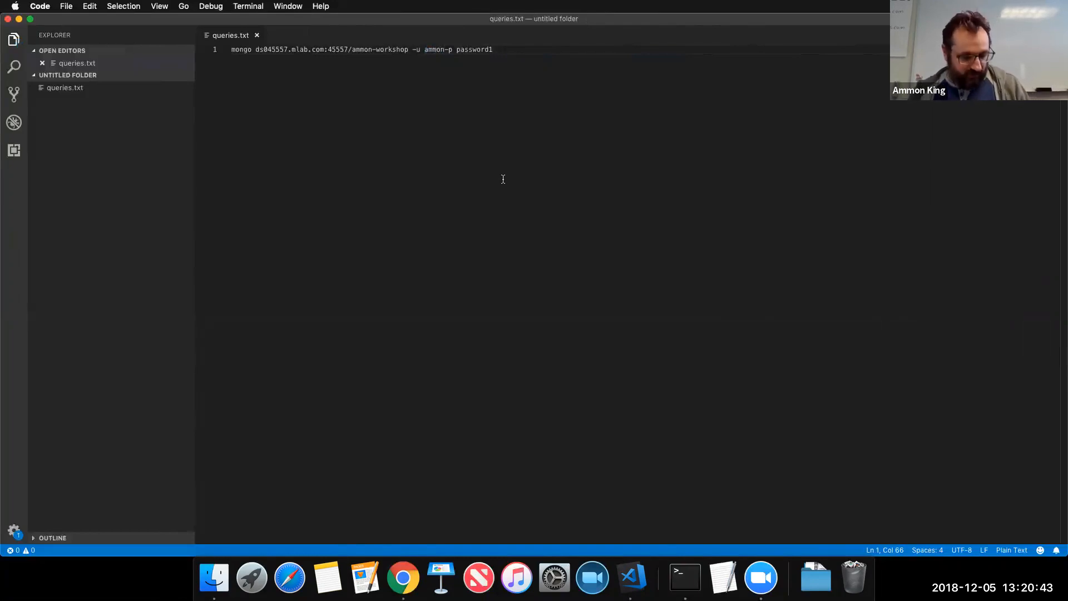
key("ctrl+grave")
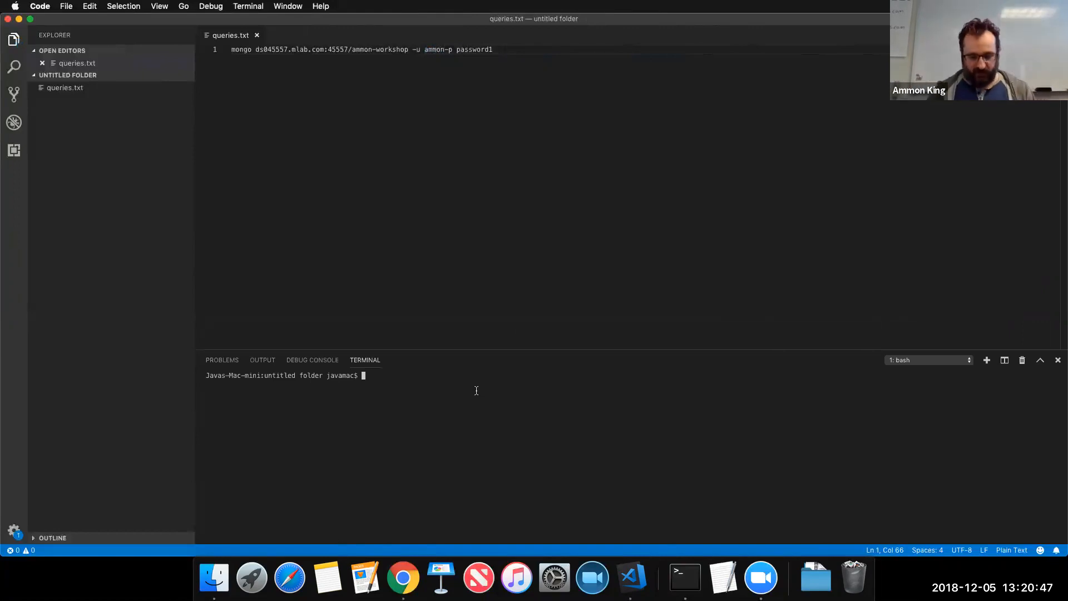
Run the saved mongo connection command in the terminal; the login fails
key("super+Left")
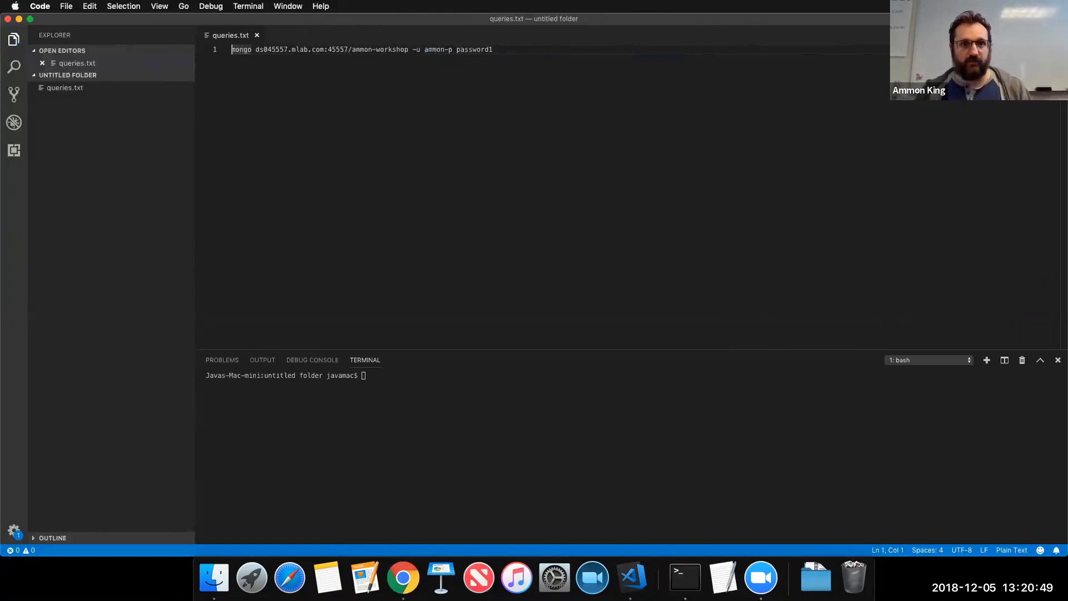
key("shift+super+Right")
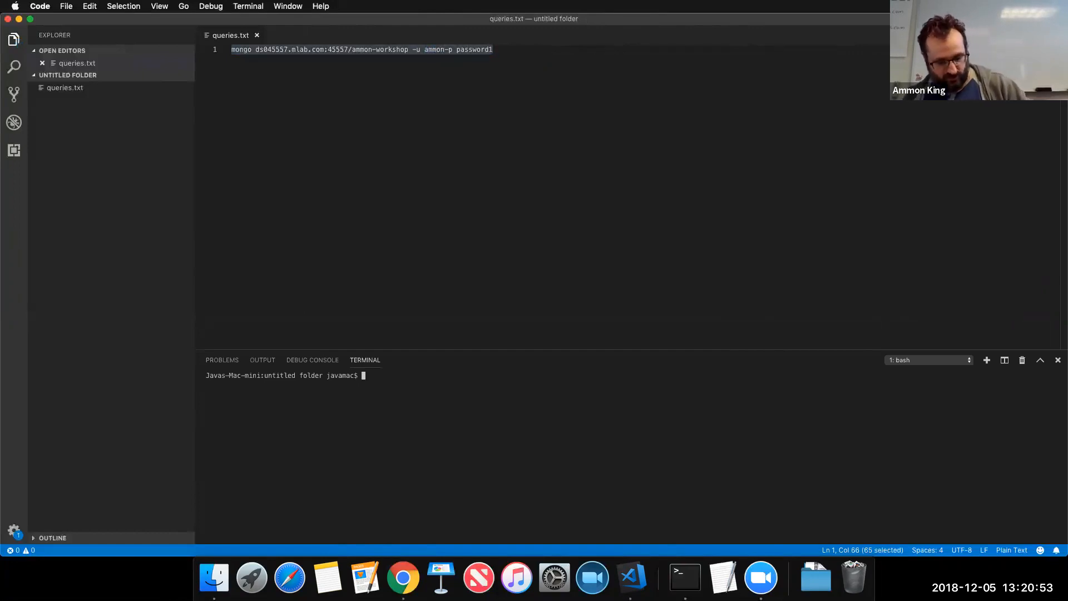
key("super+v")
key("Return")
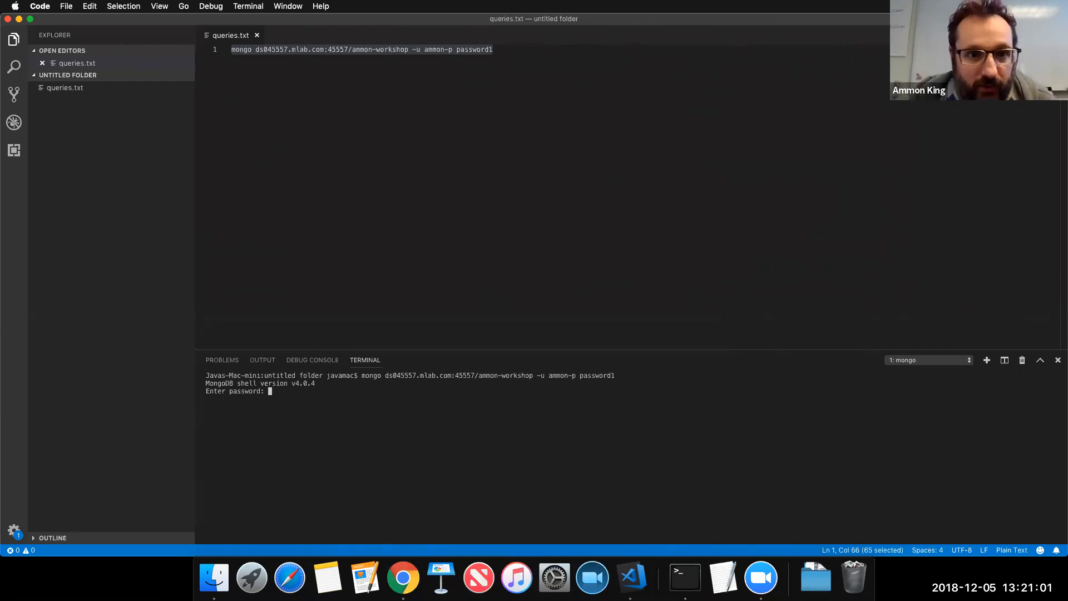
Add the missing space before -p and rerun the corrected command, reaching the PRIMARY prompt
left_click(493, 50)
left_click(444, 49)
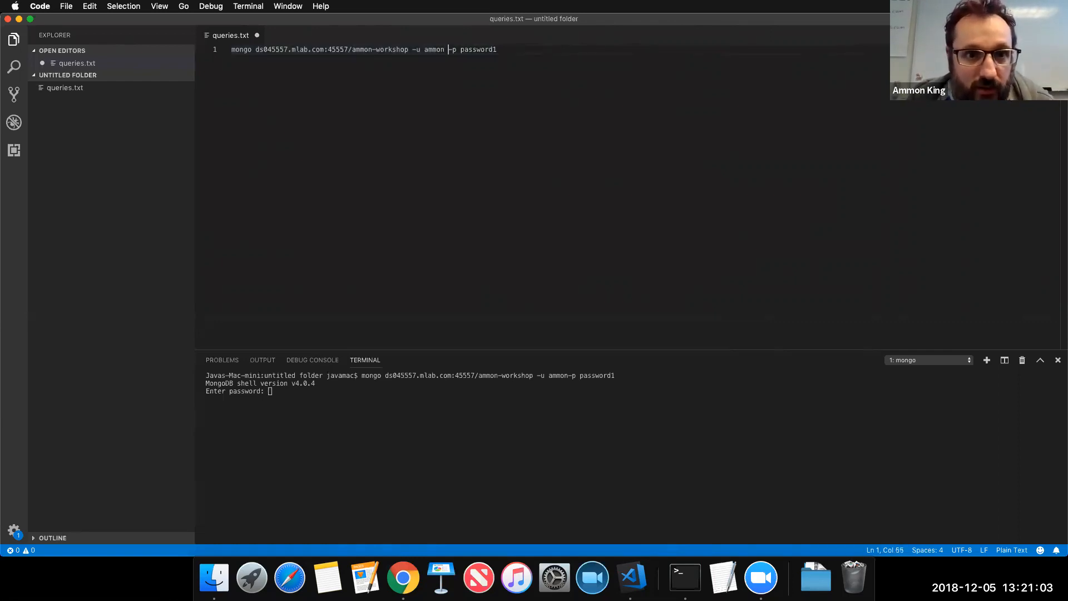
key("super+Right")
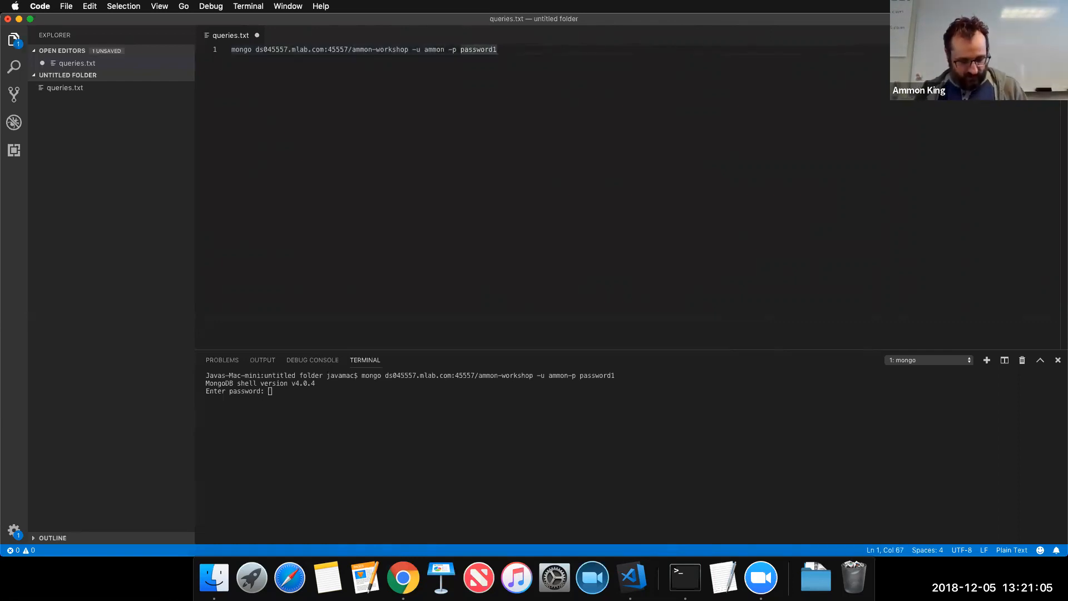
key("super+a")
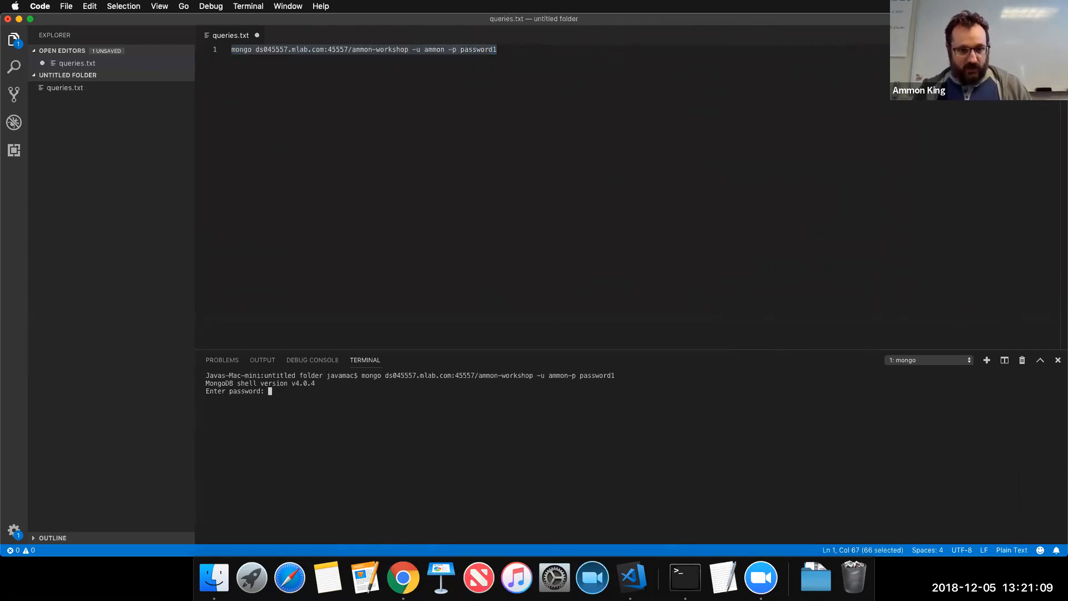
right_click(641, 449)
left_click(521, 254)
left_click(520, 254)
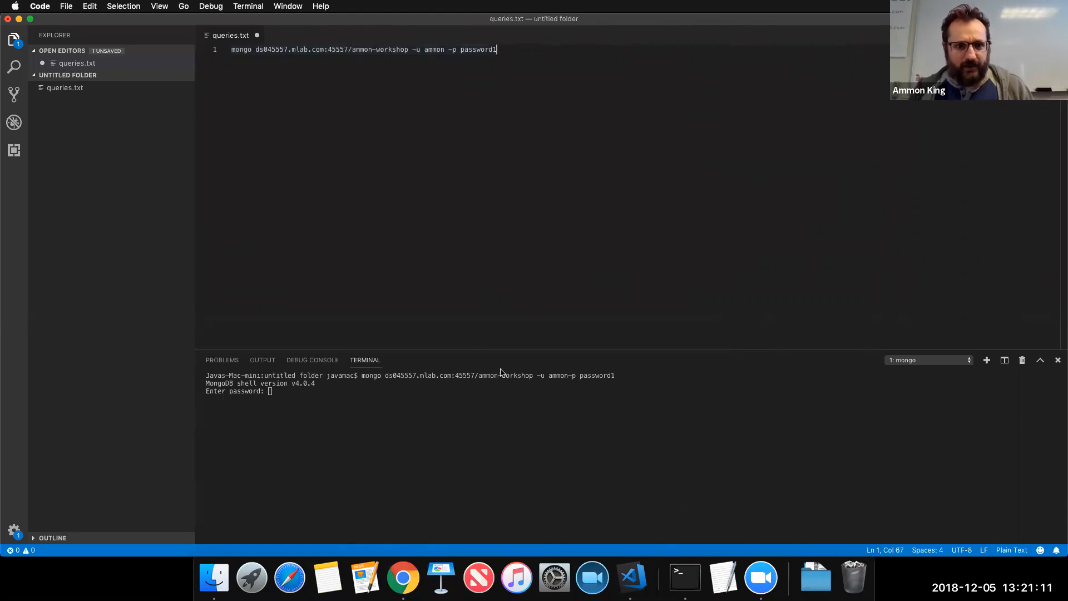
key("Return")
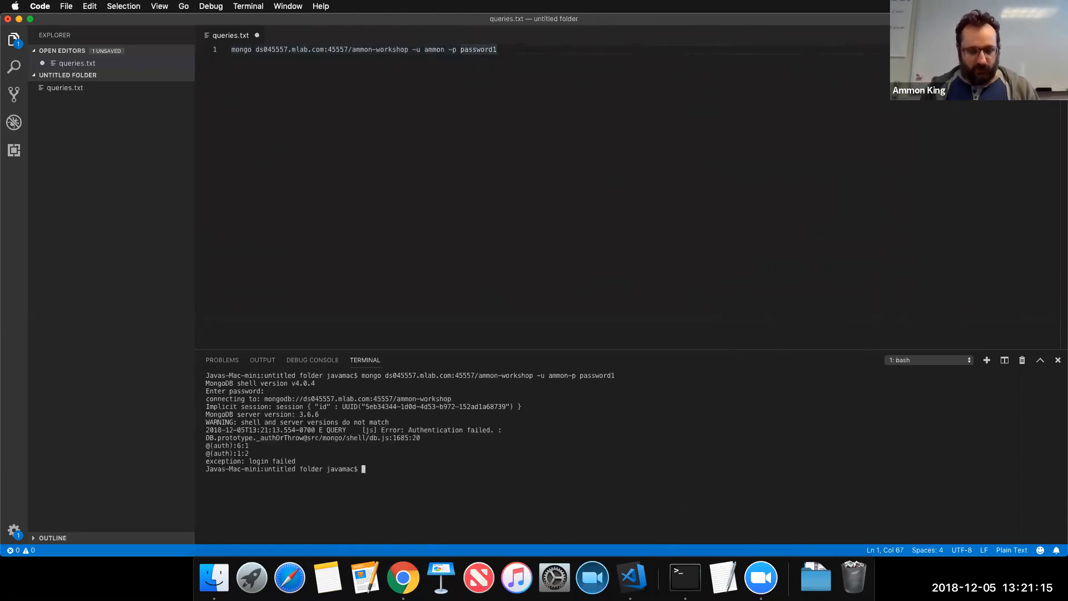
key("super+c")
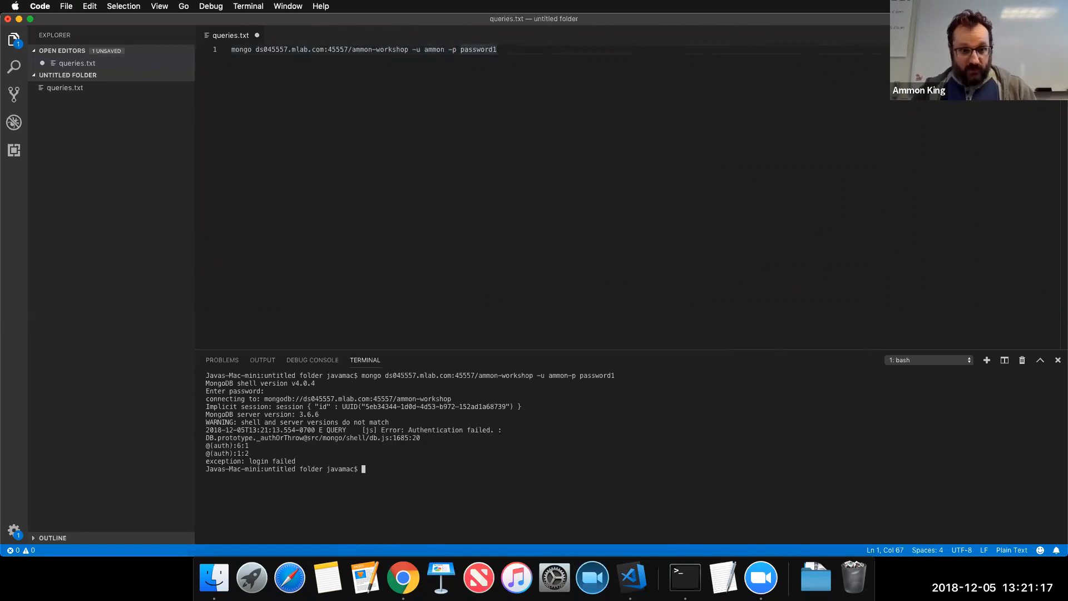
key("super+v")
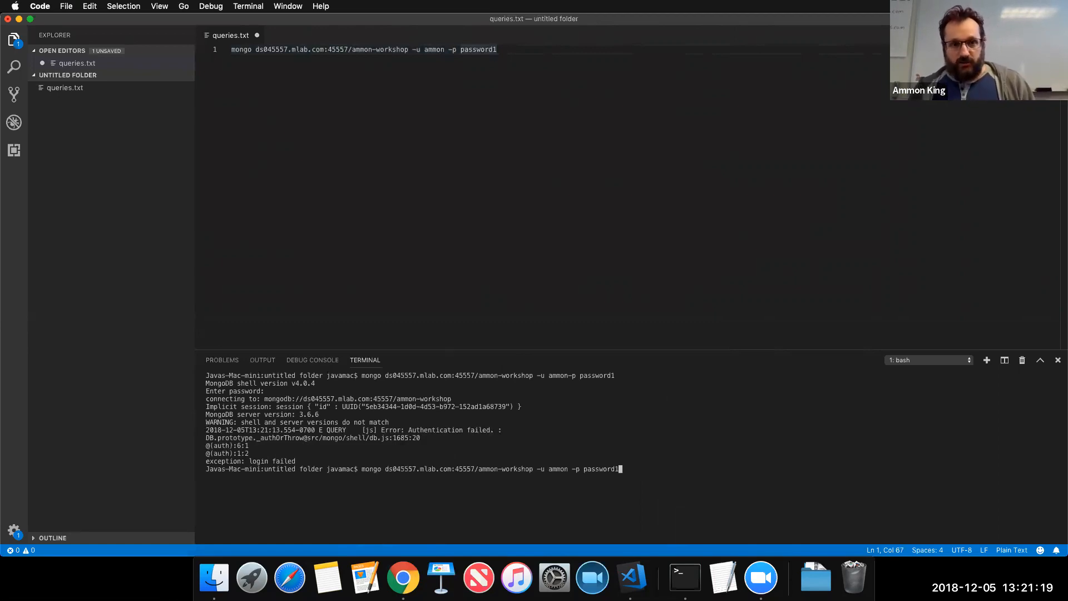
key("Return")
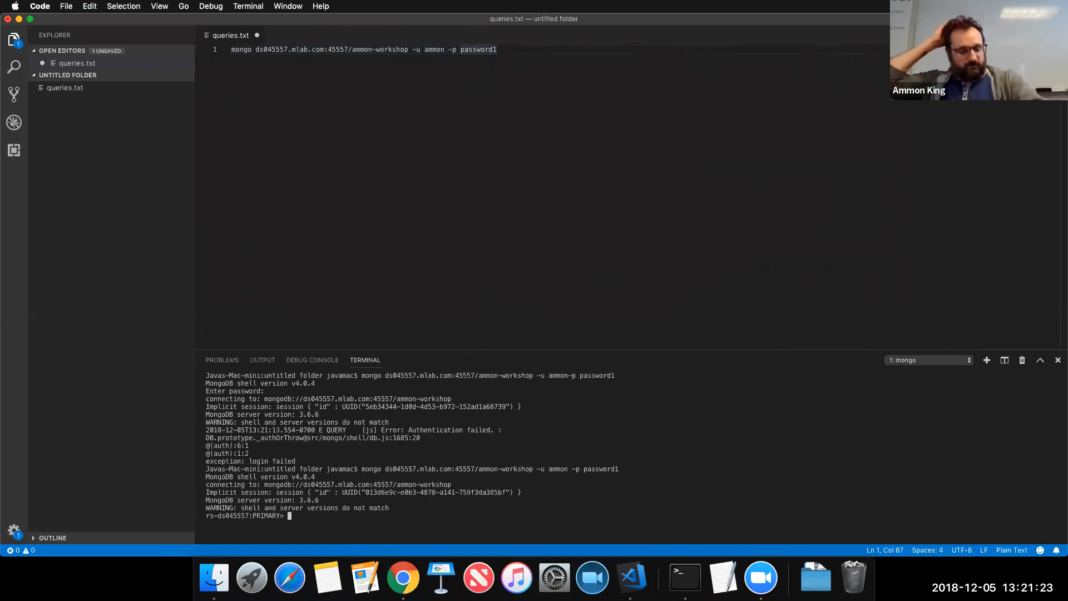